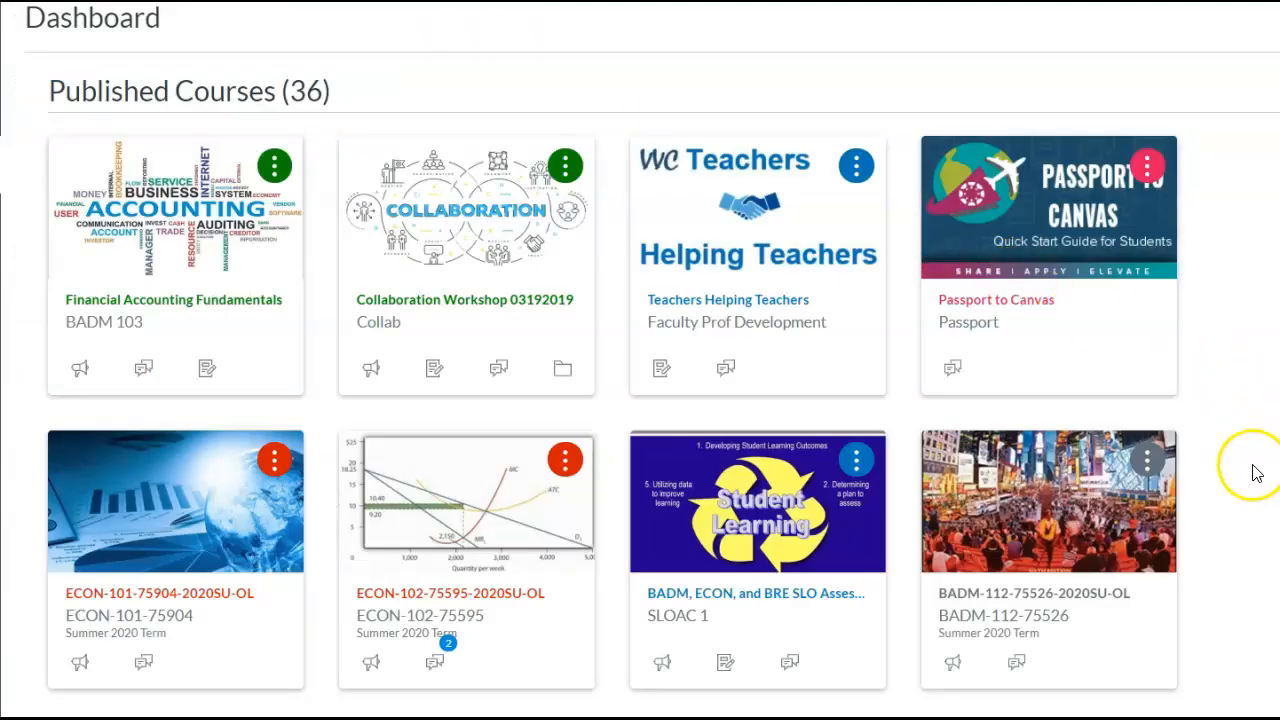
scroll(1256, 470, down, 2)
scroll(1213, 505, down, 2)
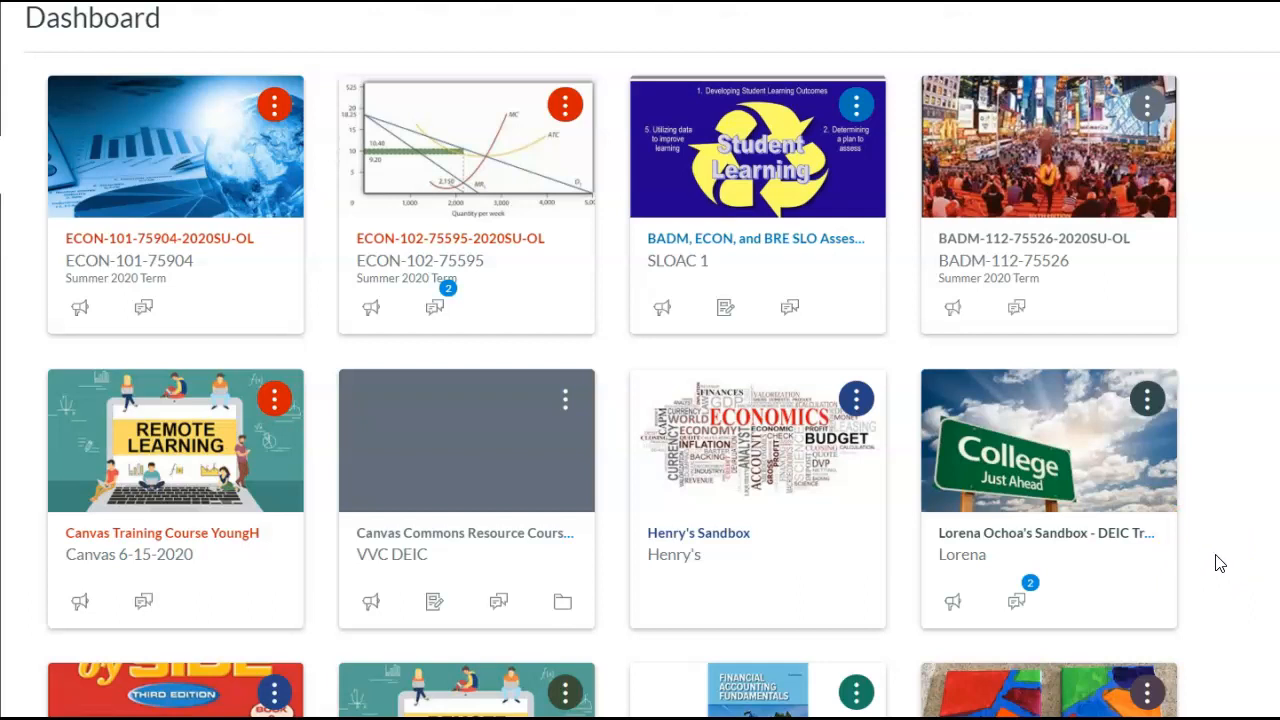
scroll(1214, 560, down, 1)
scroll(1097, 629, up, 2)
scroll(843, 163, up, 1)
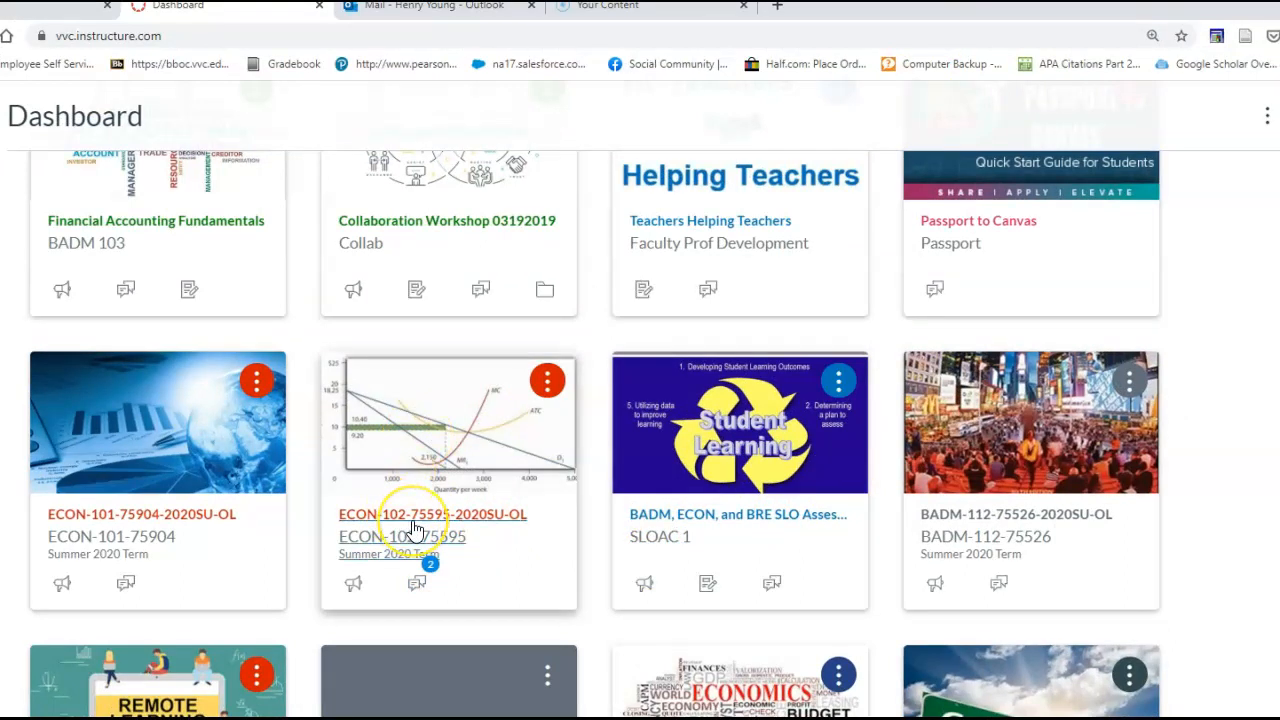
click(413, 528)
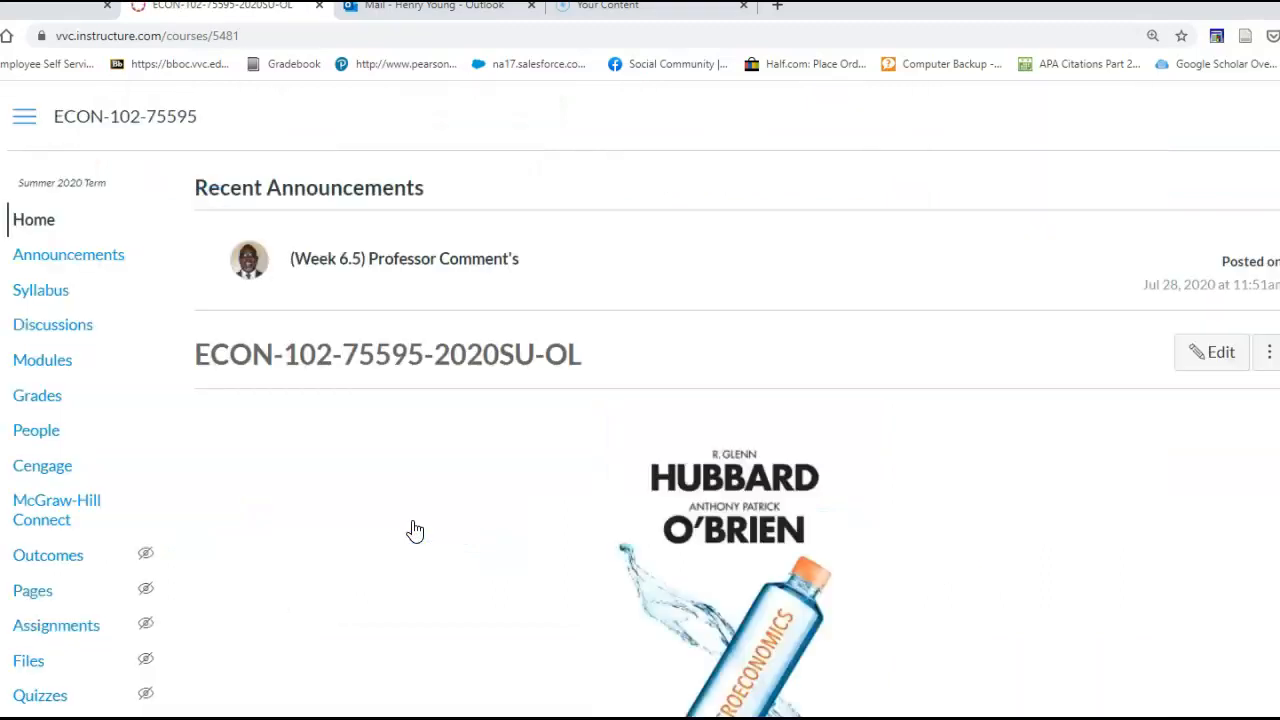
Look over the course home page, including its registration instructions, and read through the course syllabus.
scroll(531, 509, down, 5)
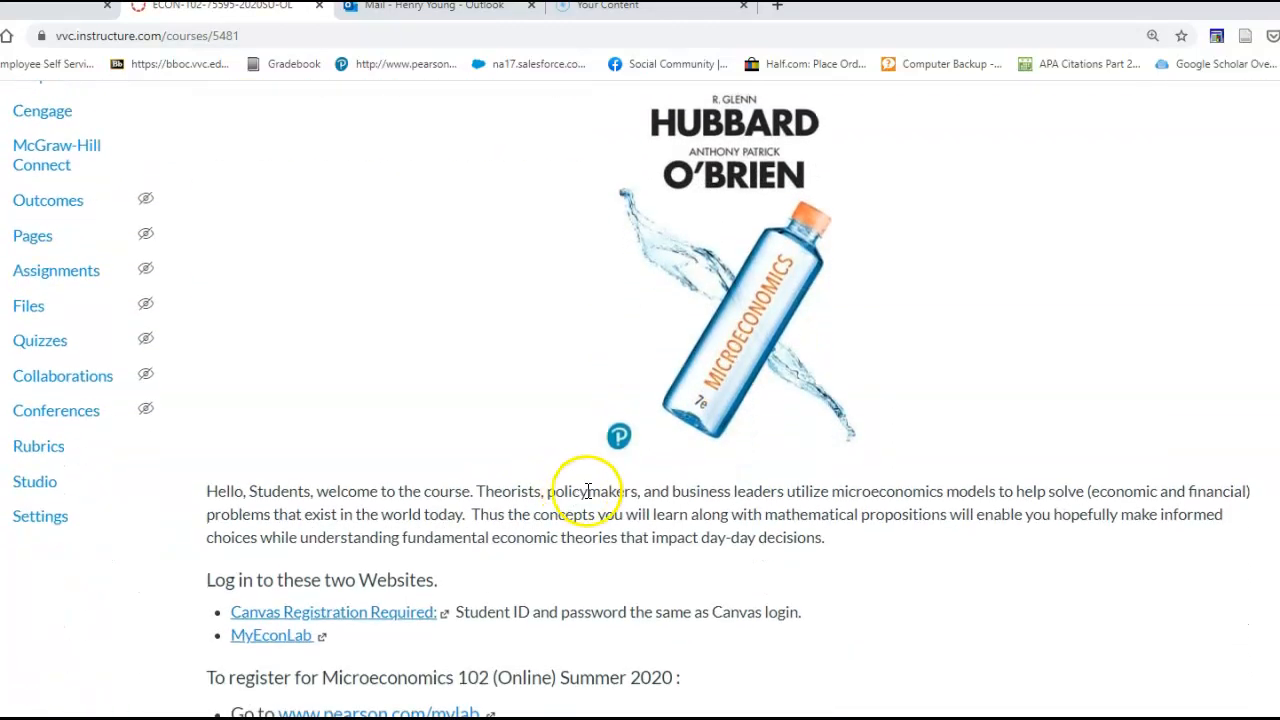
scroll(670, 503, down, 2)
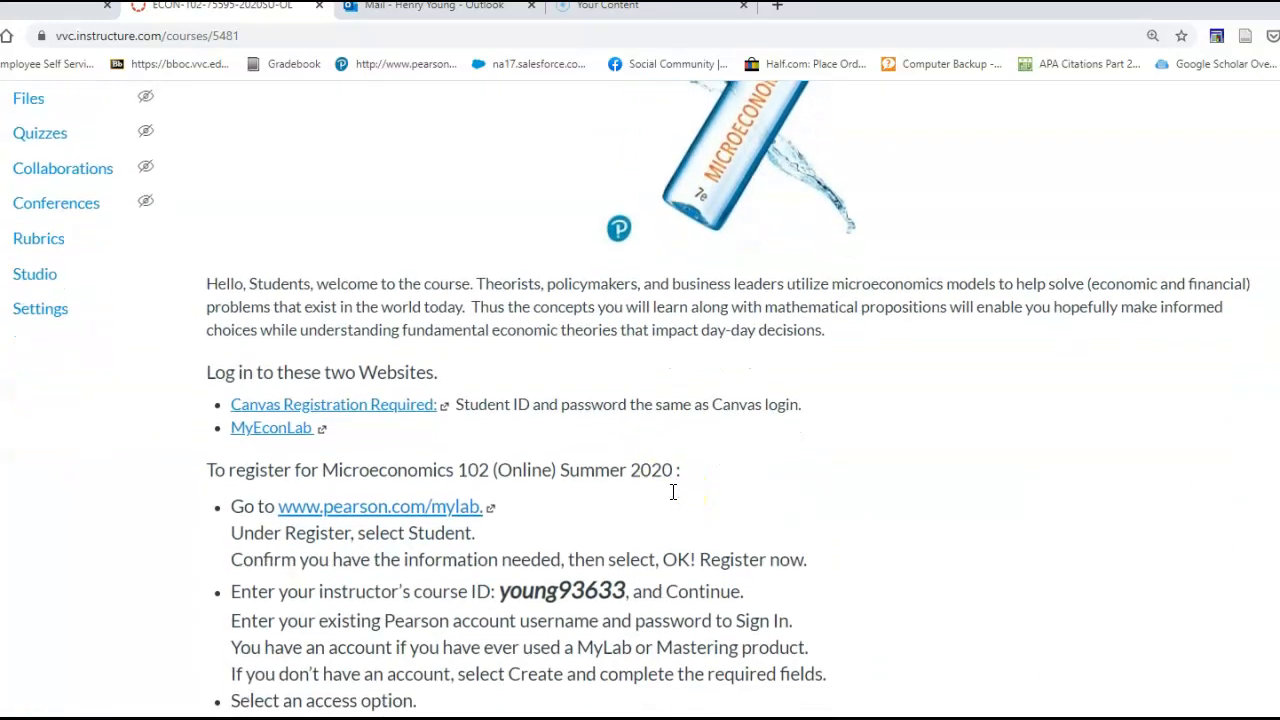
scroll(676, 505, up, 8)
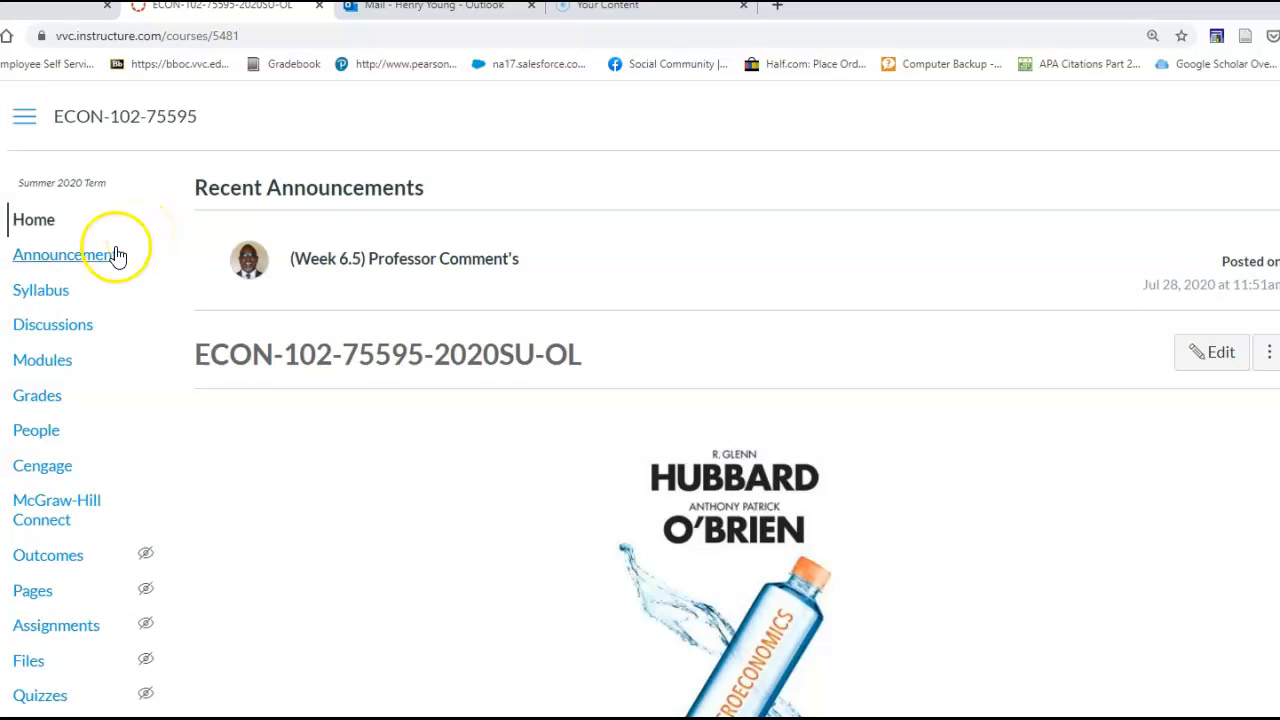
click(42, 298)
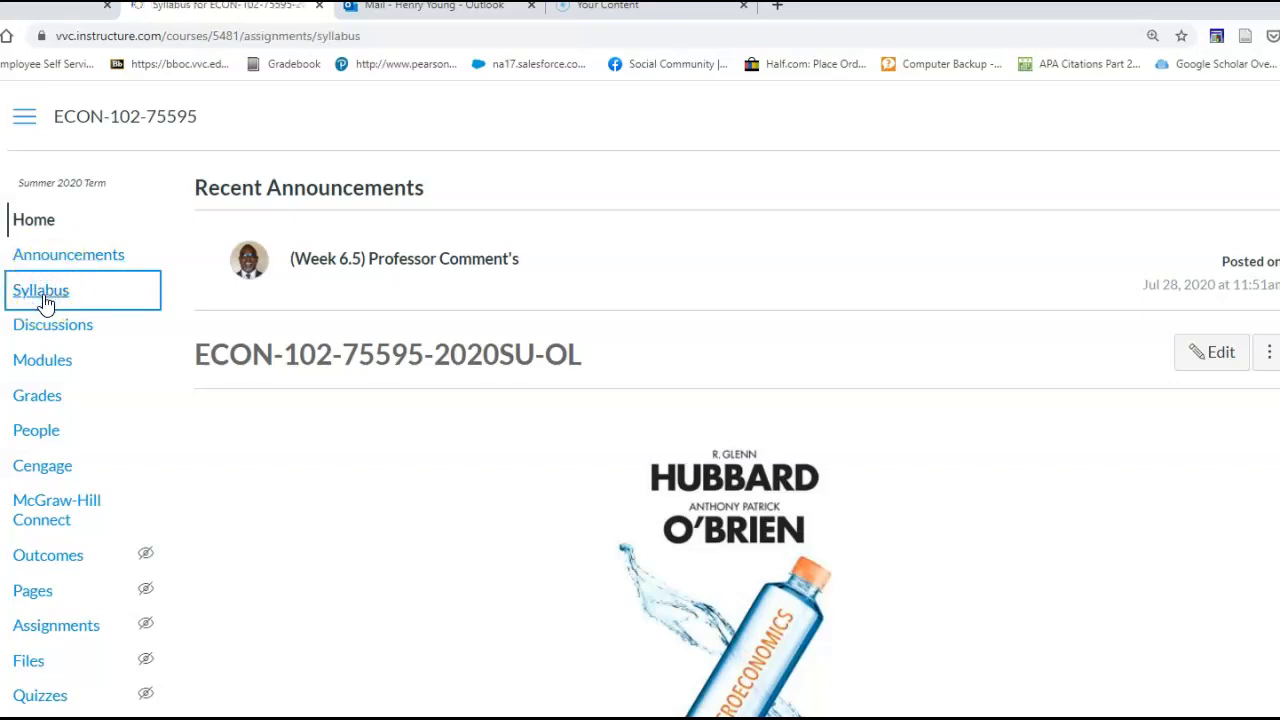
scroll(214, 334, down, 15)
scroll(580, 671, up, 7)
scroll(576, 690, up, 8)
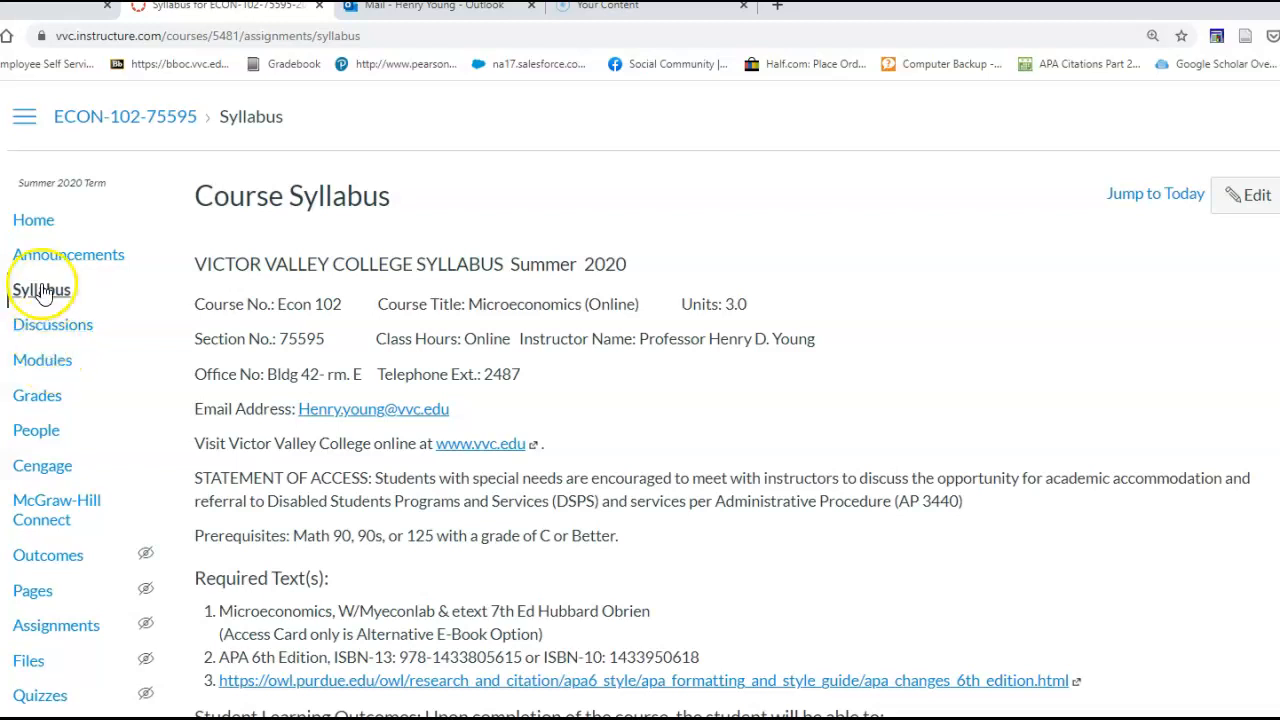
Return to the course home page and review its textbook image, welcome text, website links and registration instructions.
click(37, 229)
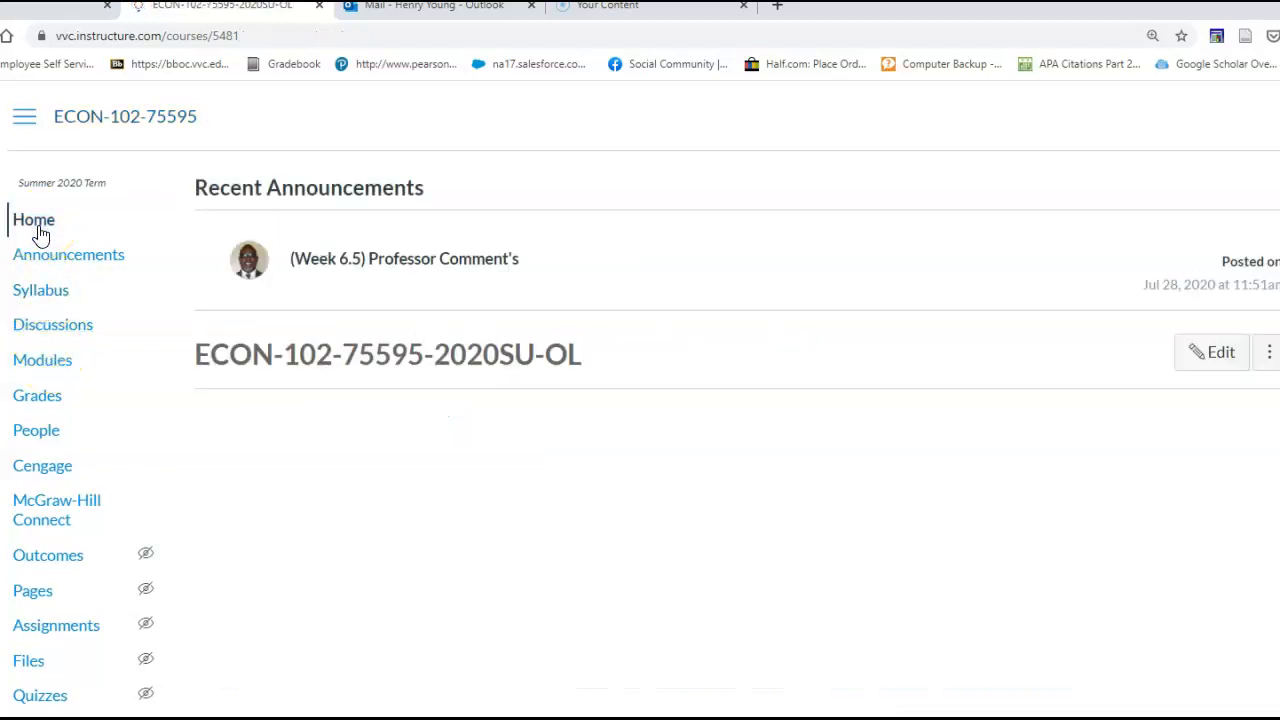
scroll(429, 400, down, 5)
scroll(445, 495, up, 5)
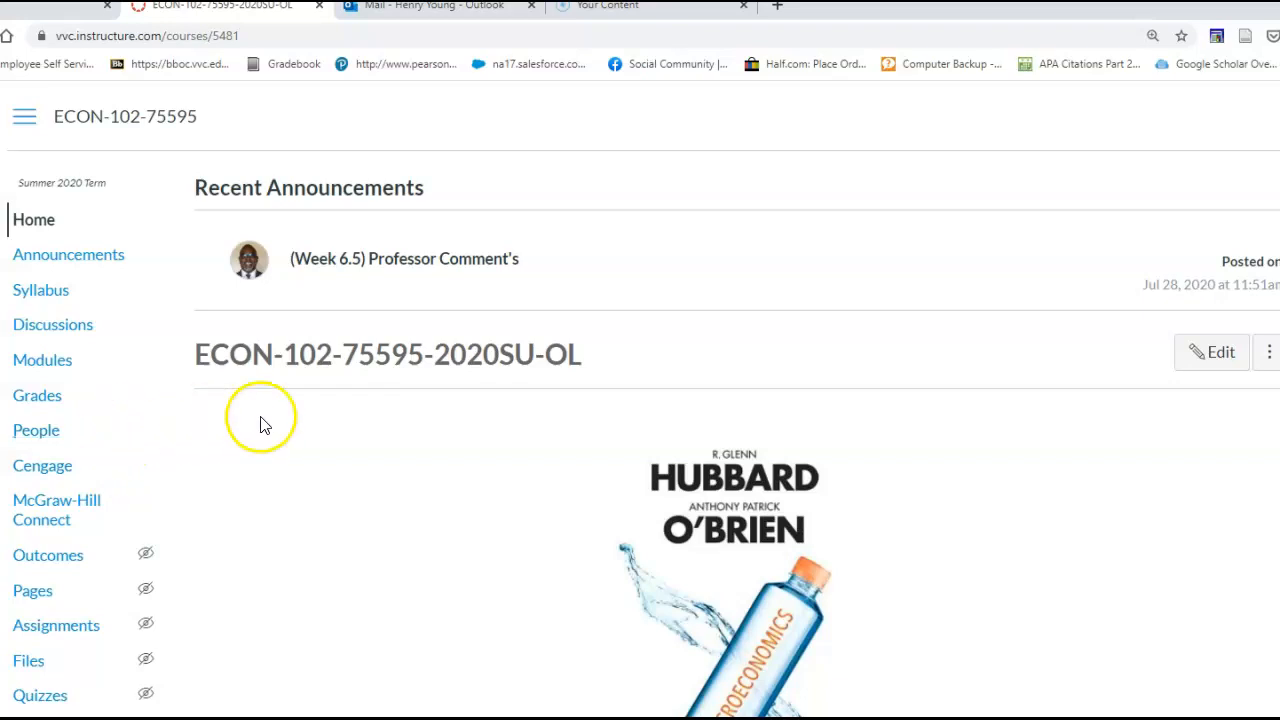
scroll(531, 534, down, 2)
scroll(733, 591, down, 2)
scroll(737, 594, down, 1)
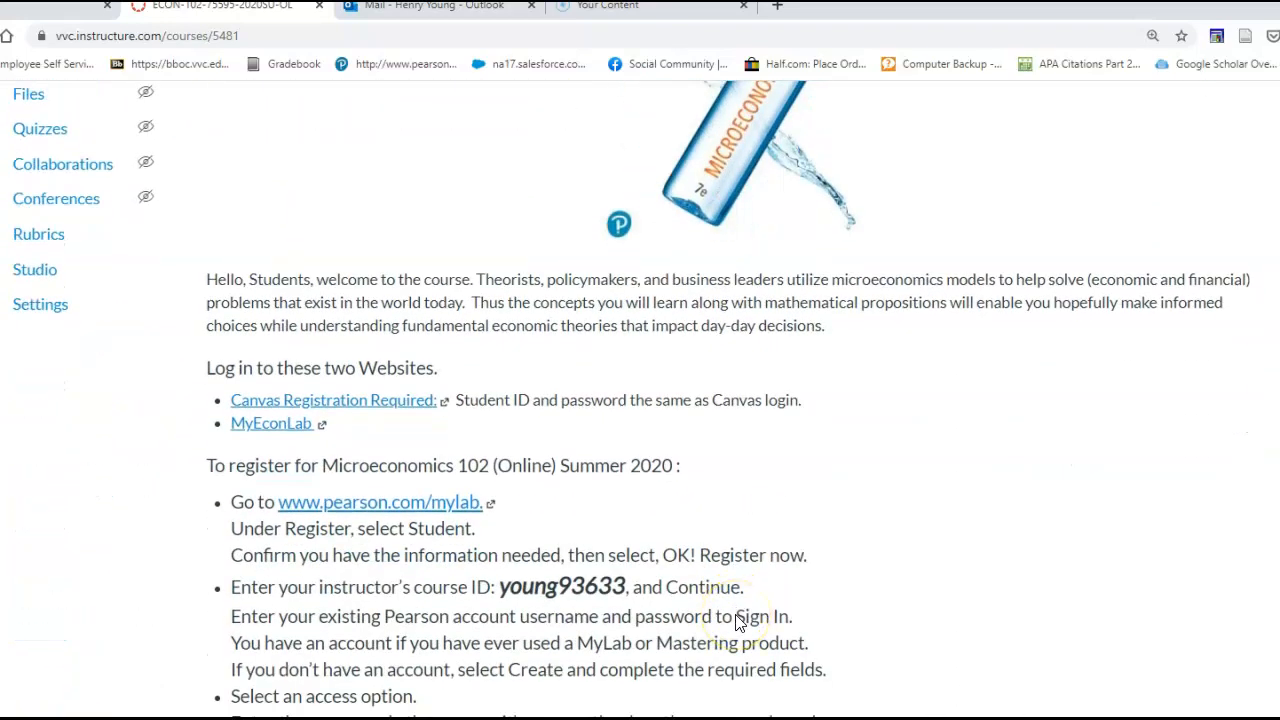
scroll(771, 621, up, 3)
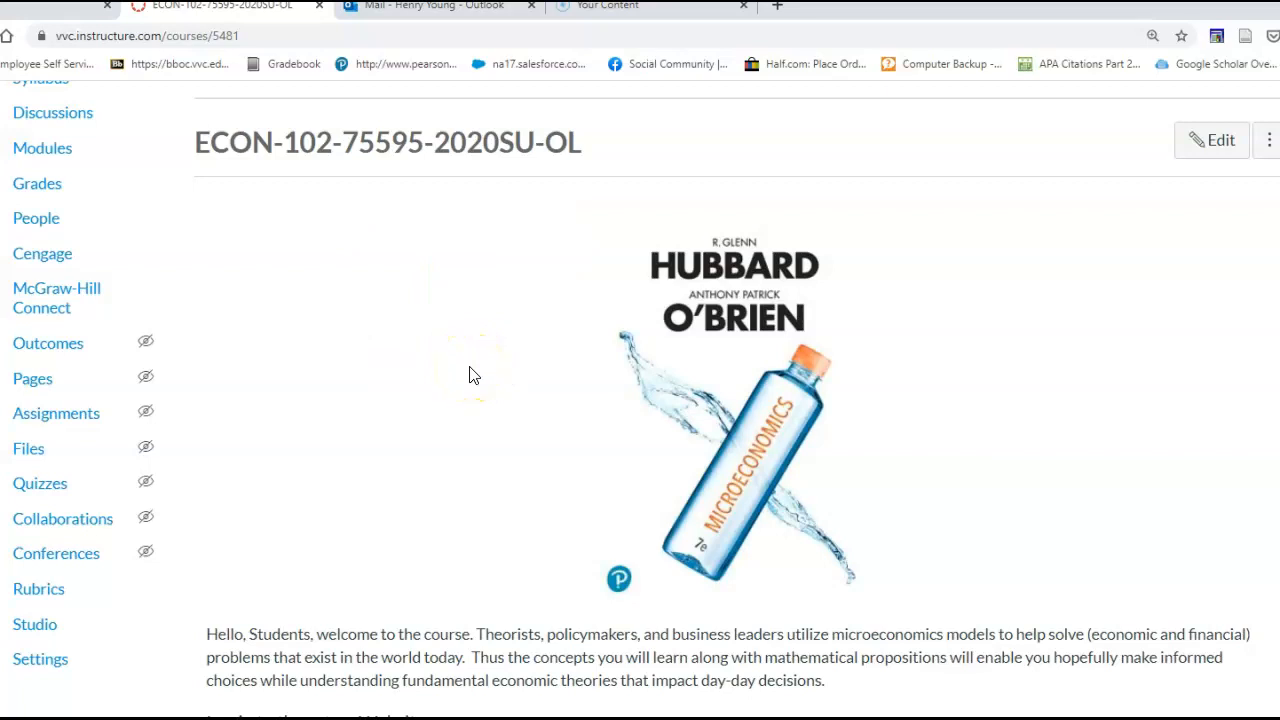
scroll(500, 410, down, 1)
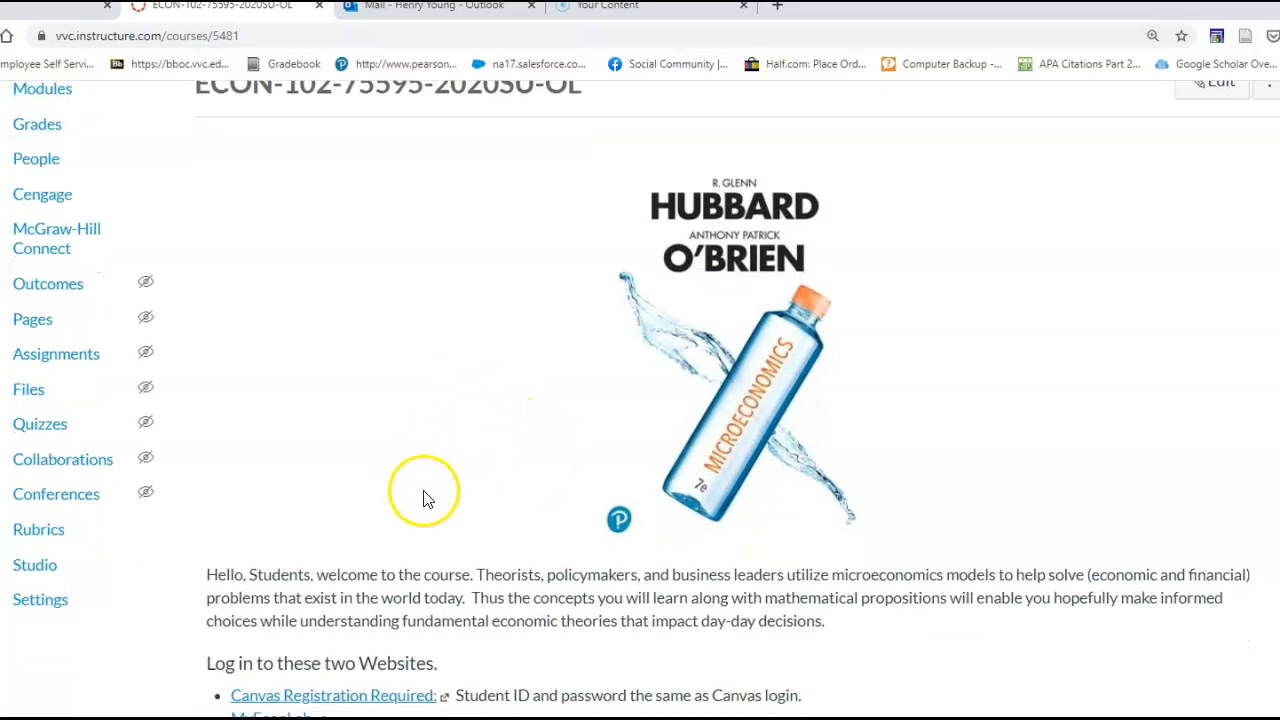
scroll(450, 510, down, 1)
scroll(586, 620, down, 1)
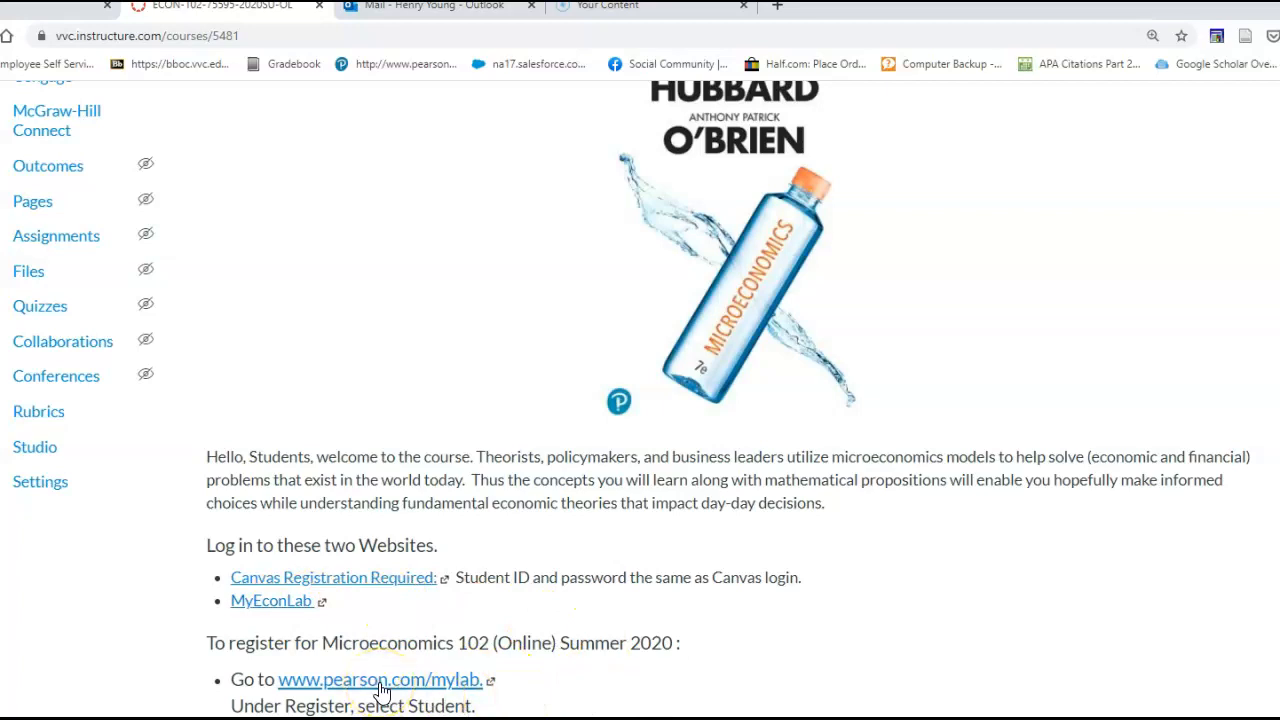
scroll(1143, 663, up, 4)
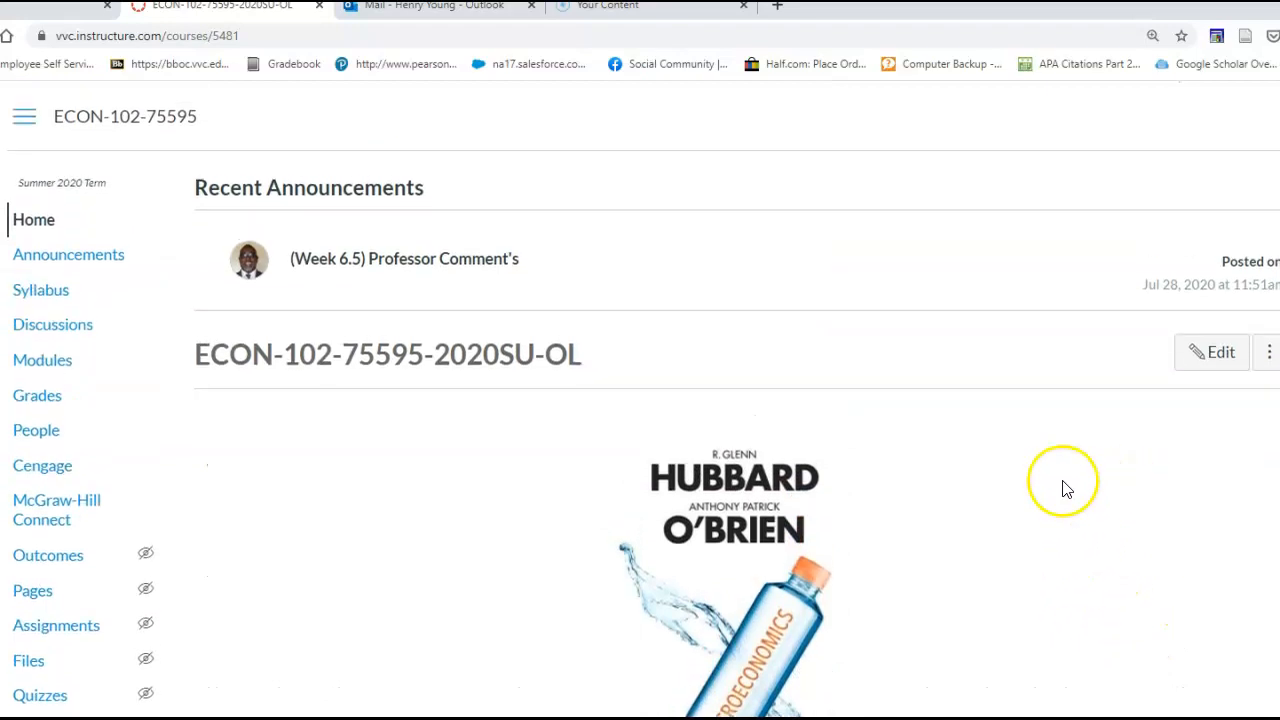
scroll(393, 398, down, 1)
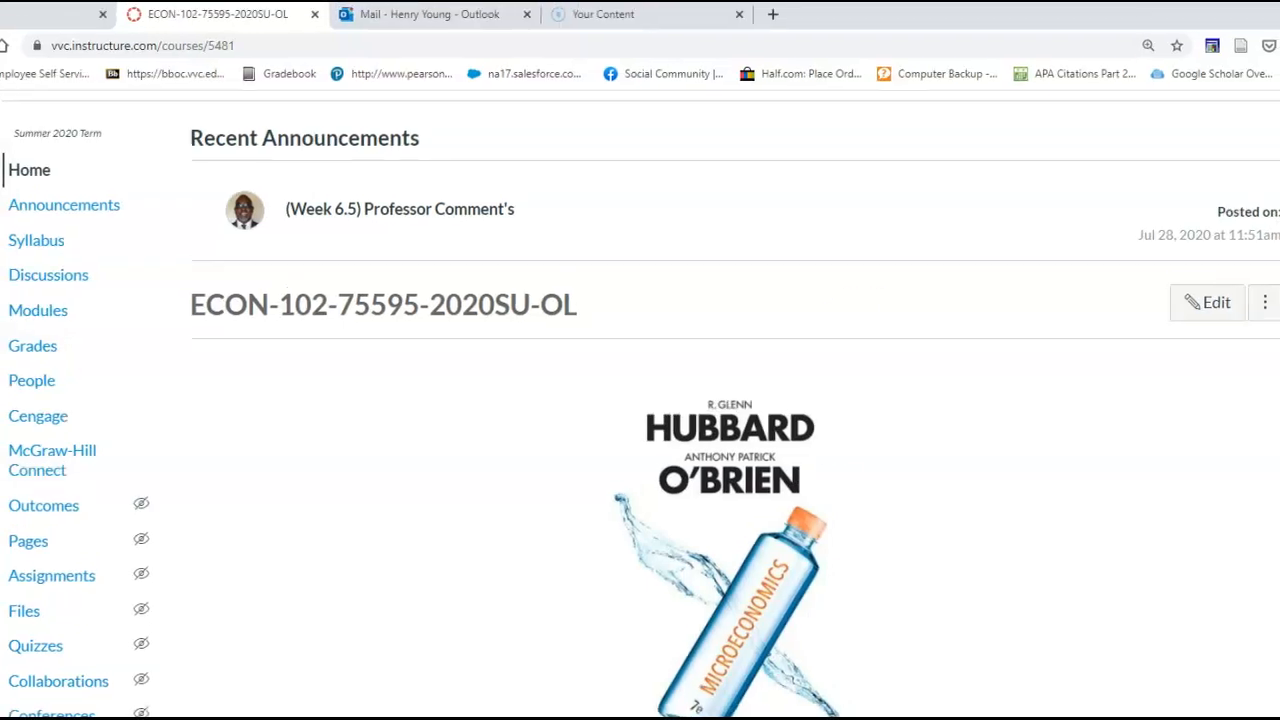
Search Google for "dabutton factory" in a new browser tab.
click(770, 14)
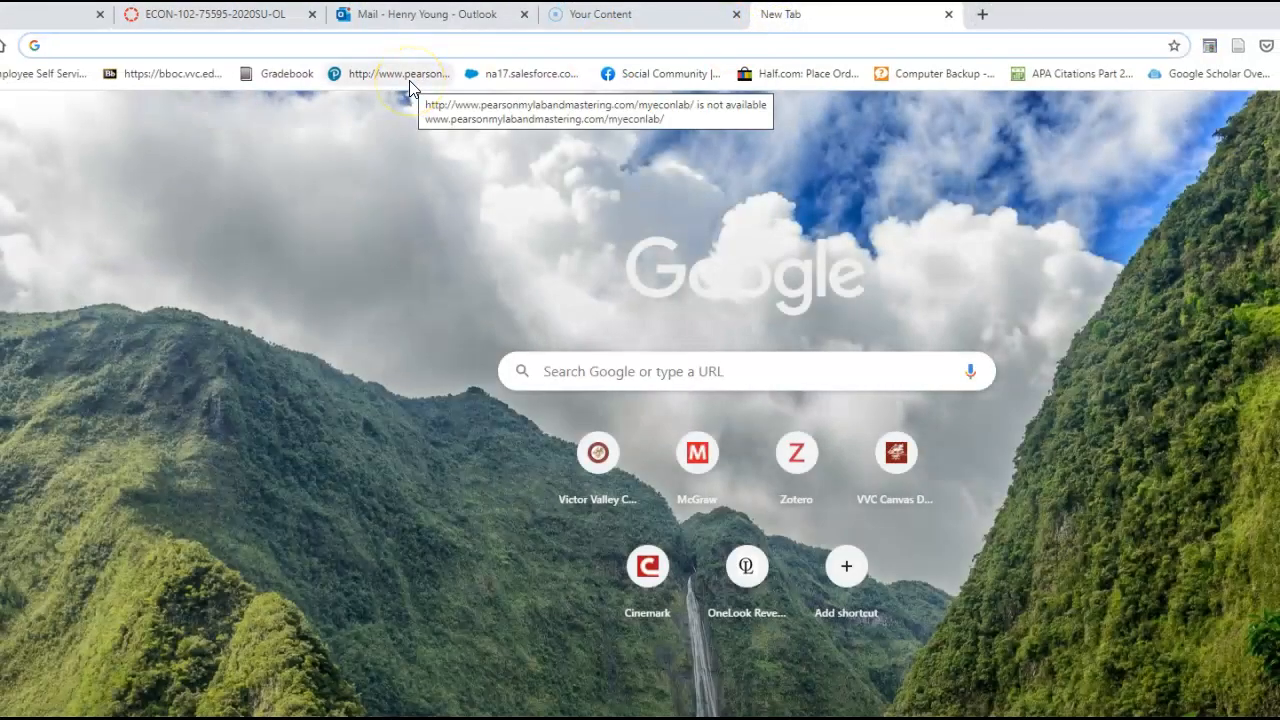
text(dabut)
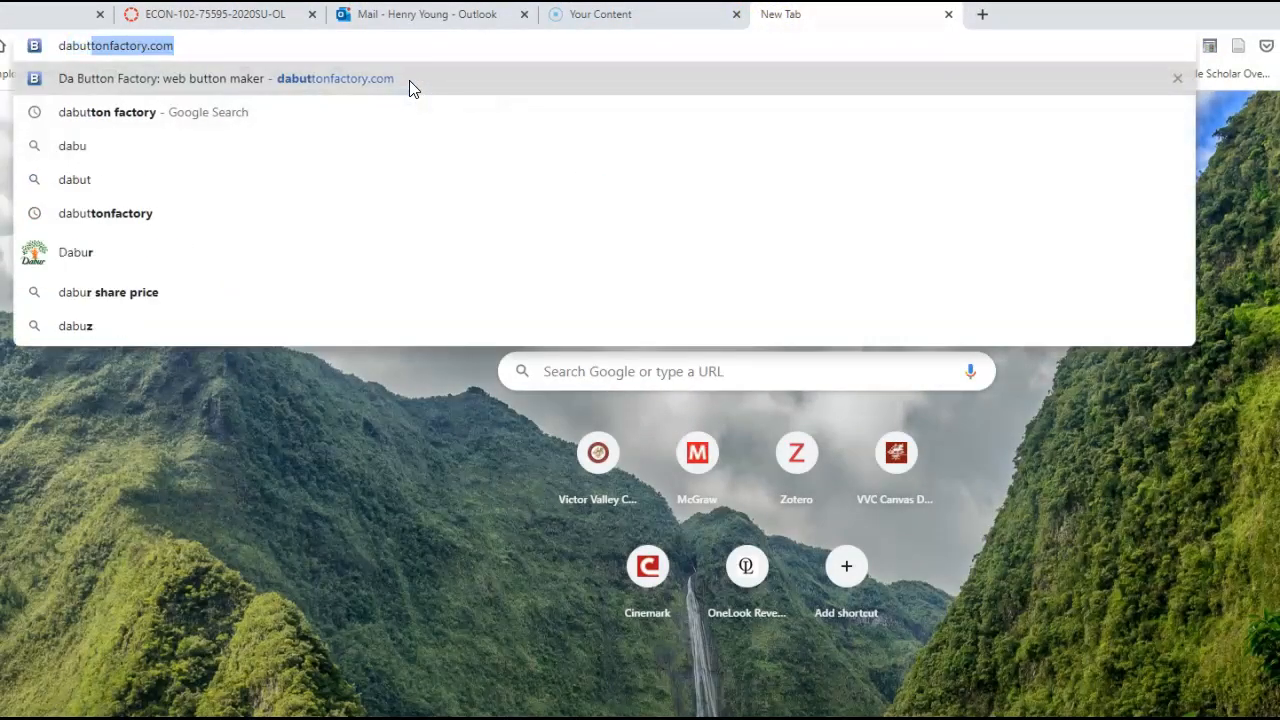
text(ton factory)
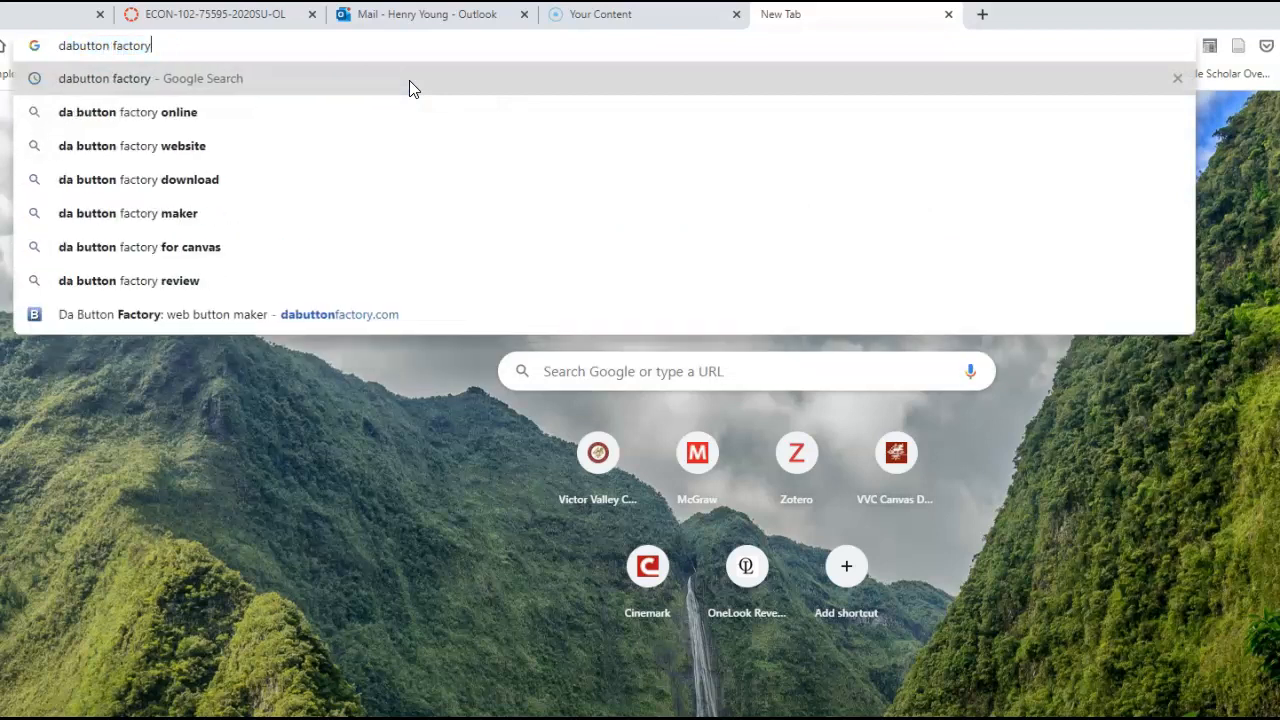
key(Return)
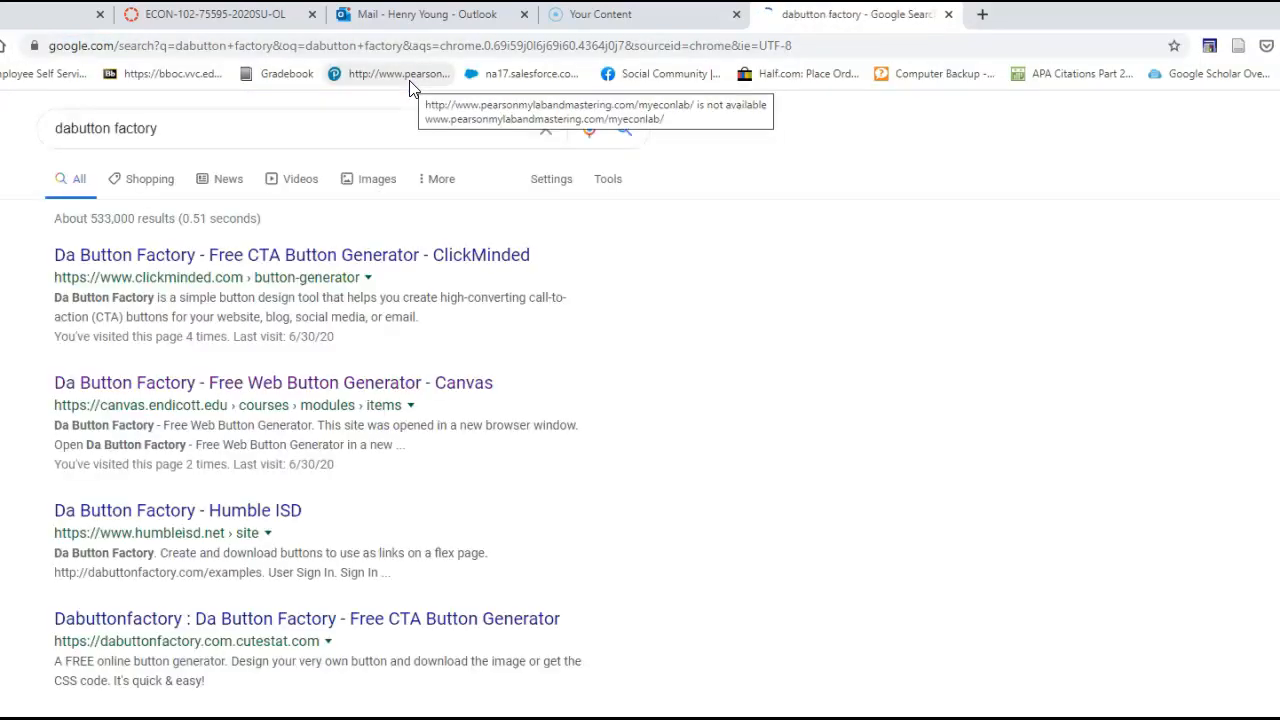
Search Google for "cool text generator" in another new browser tab.
click(983, 17)
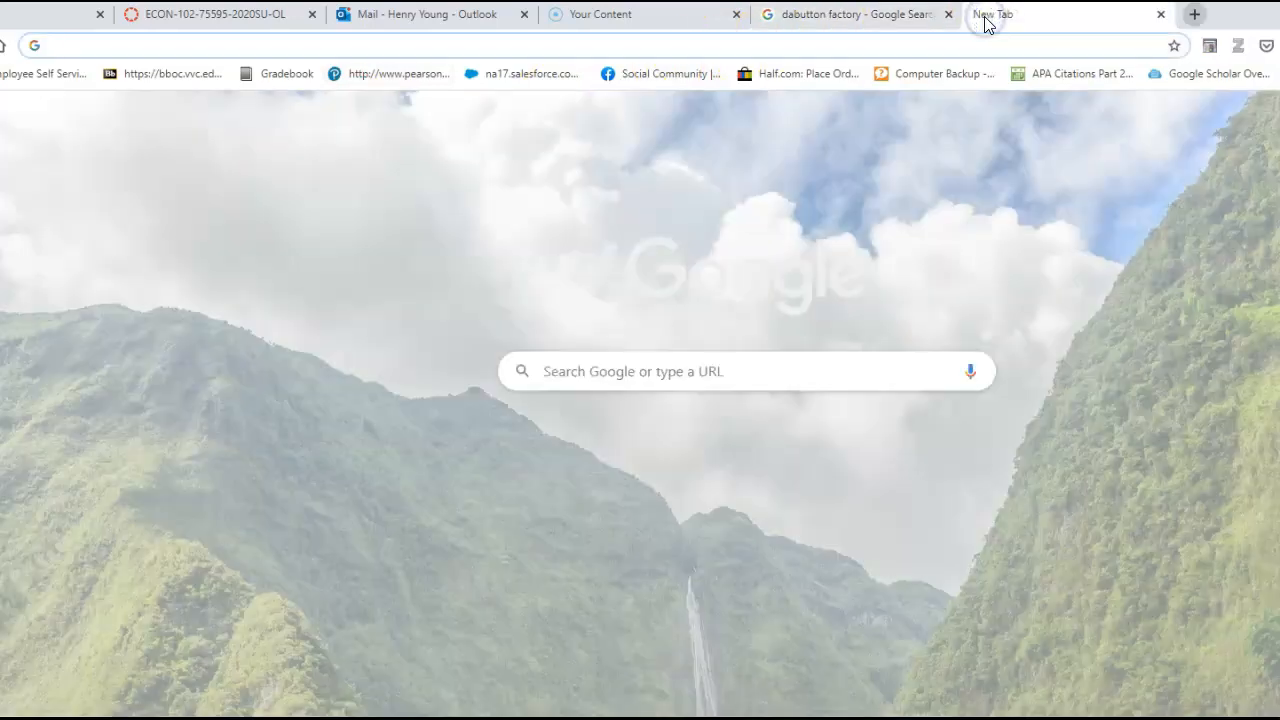
text(cool text)
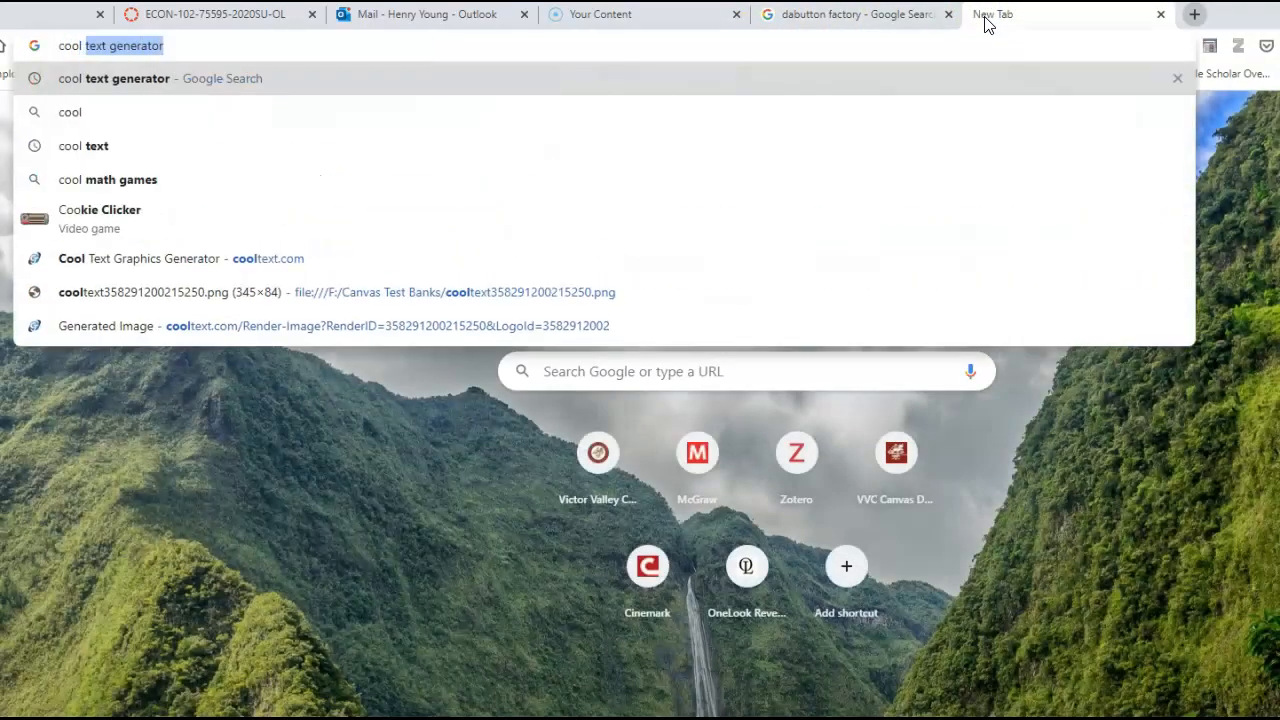
key(Return)
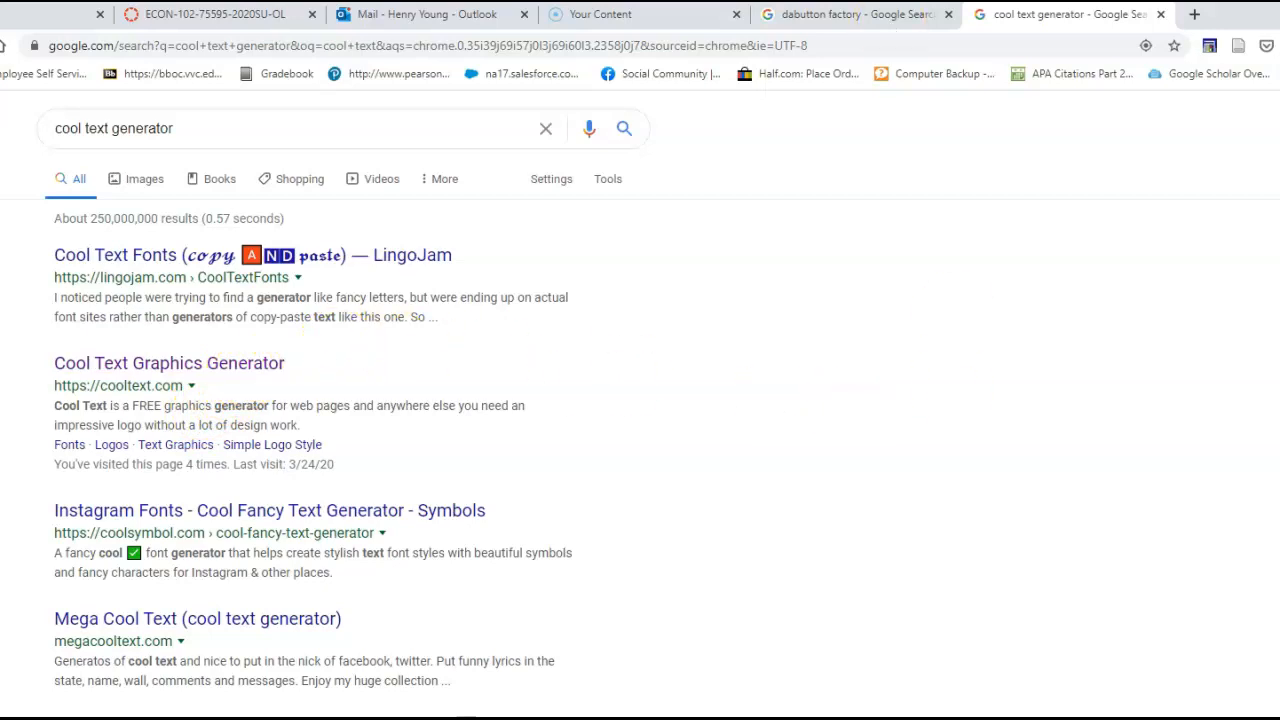
Return to the dabutton factory search results and open the "Da Button Factory - Free Web Button Generator - Canvas" result.
click(908, 20)
scroll(1060, 491, down, 1)
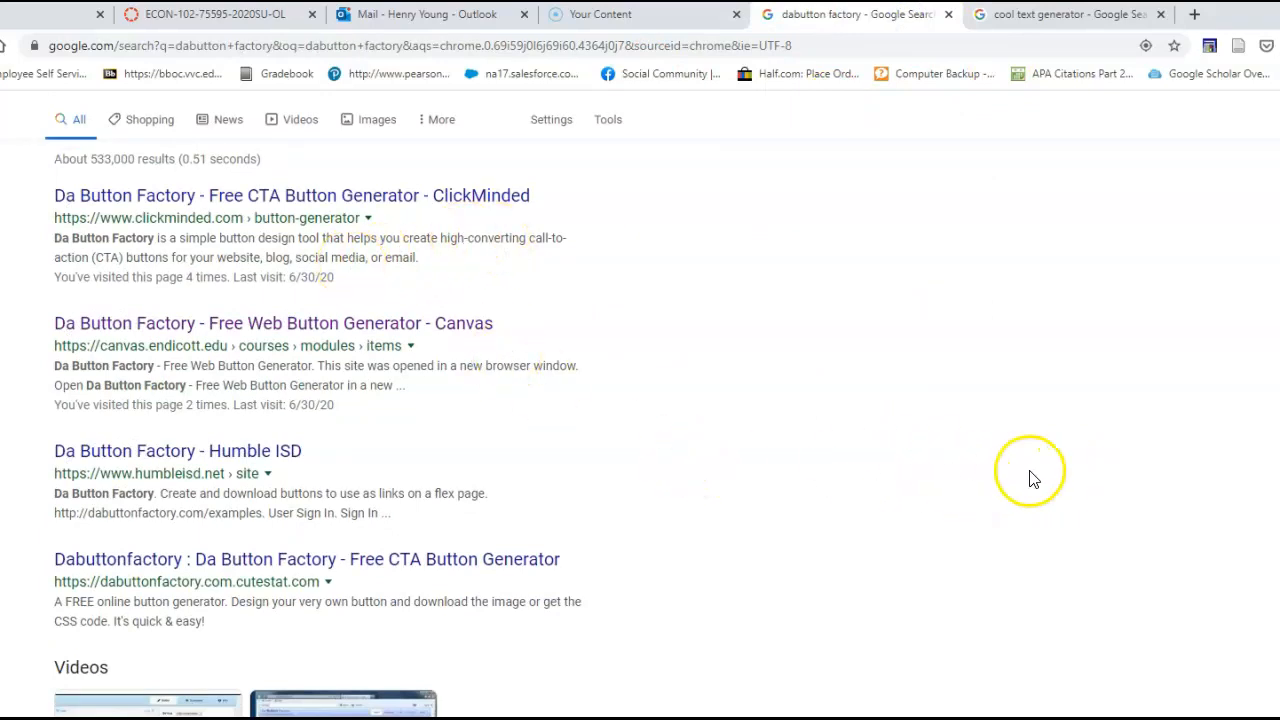
scroll(1035, 478, up, 1)
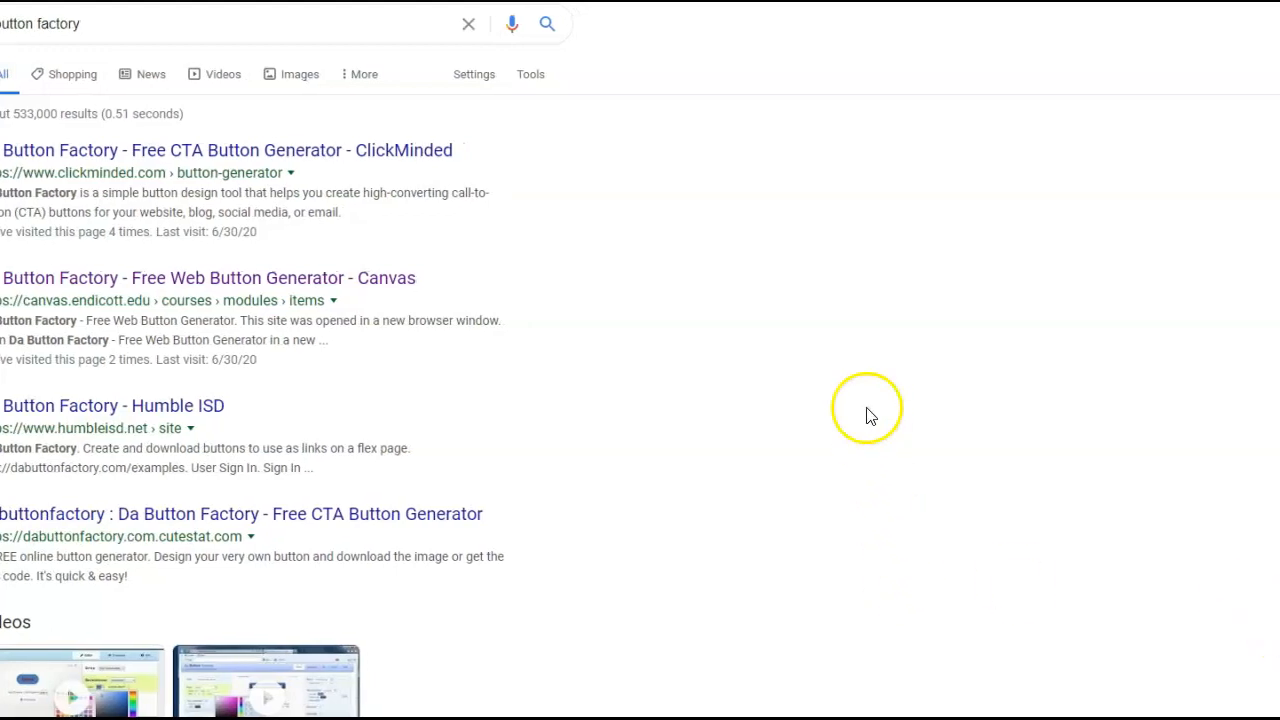
scroll(846, 343, down, 2)
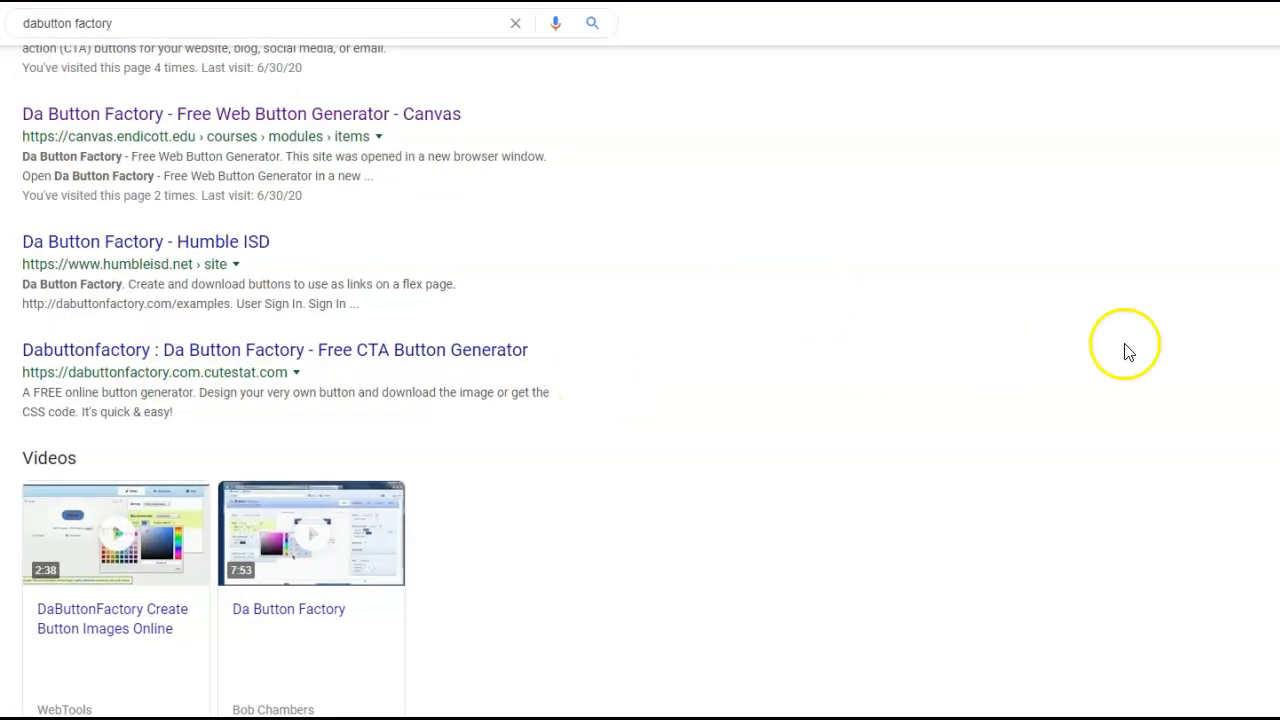
scroll(1124, 352, up, 1)
scroll(1124, 352, up, 1)
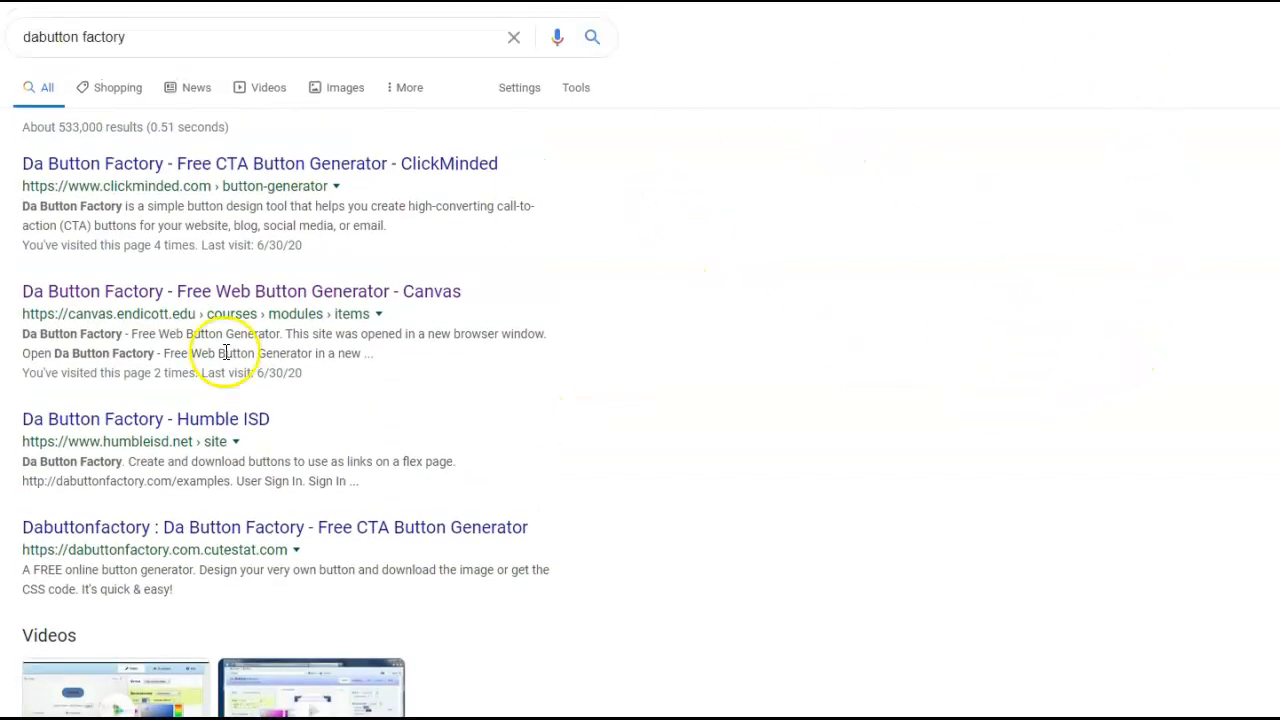
click(141, 302)
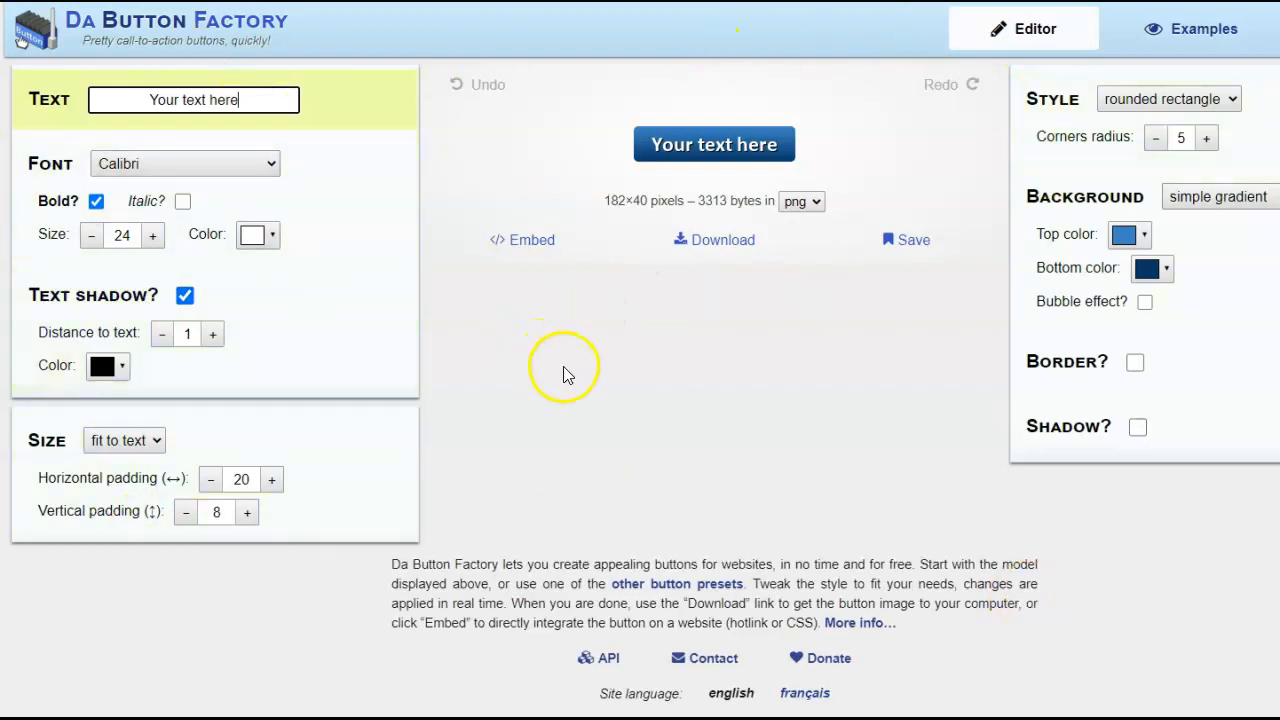
Replace the button's placeholder text with "Course Syllabus" and apply it to the preview.
click(265, 100)
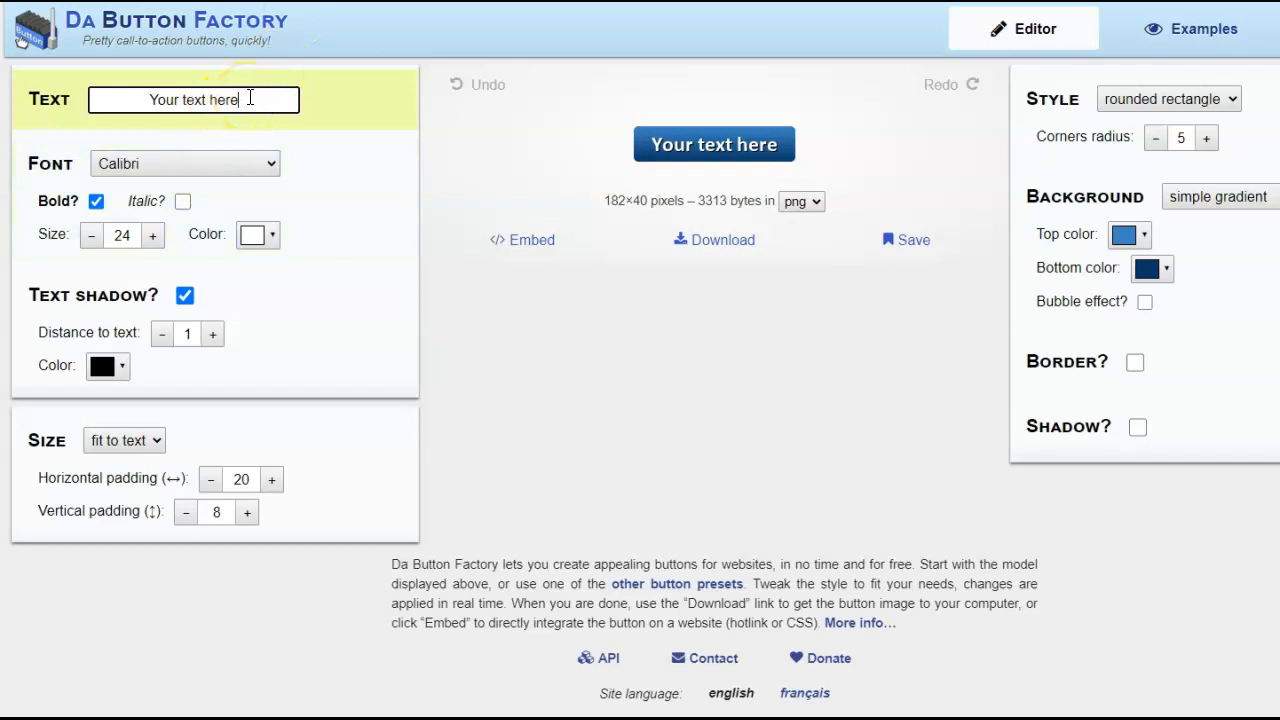
key(BackSpace)
key(BackSpace)
key(BackSpace)
key(BackSpace)
text(Course Sy)
text(llabus)
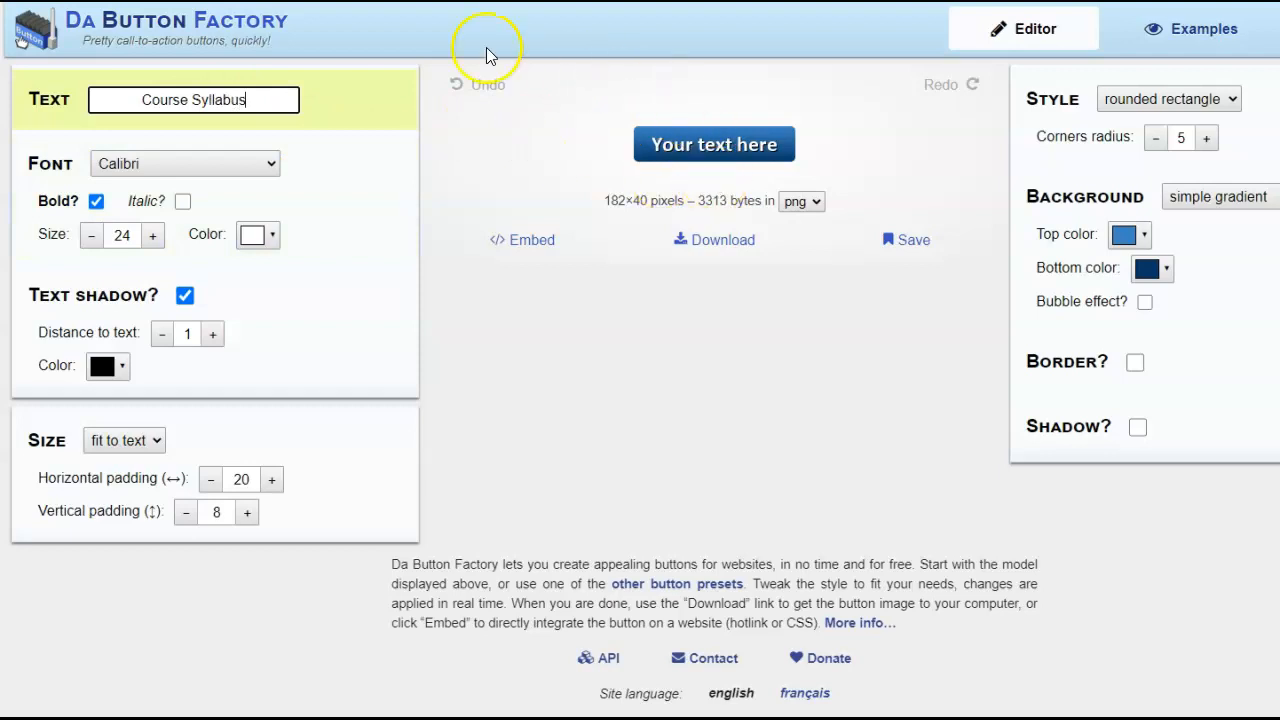
click(729, 150)
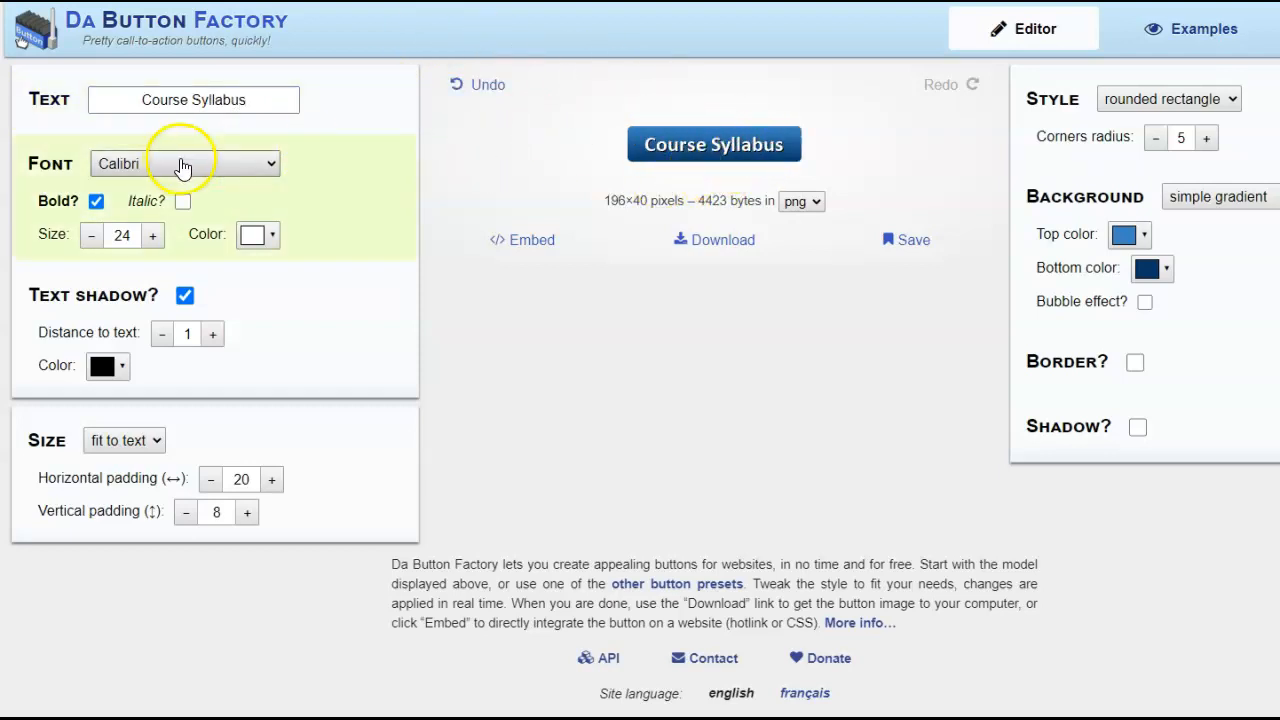
Extend the button's text to read "Course Syllabus: MicroEconomics".
click(256, 99)
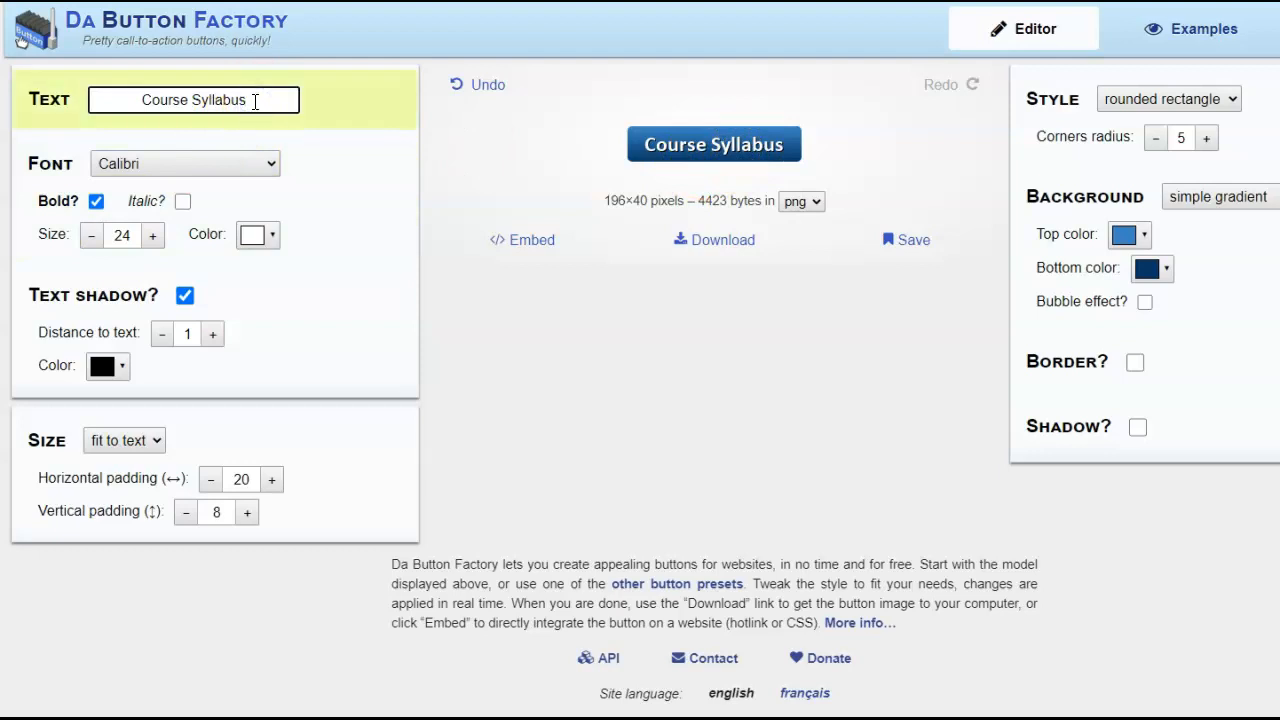
text(: Econ)
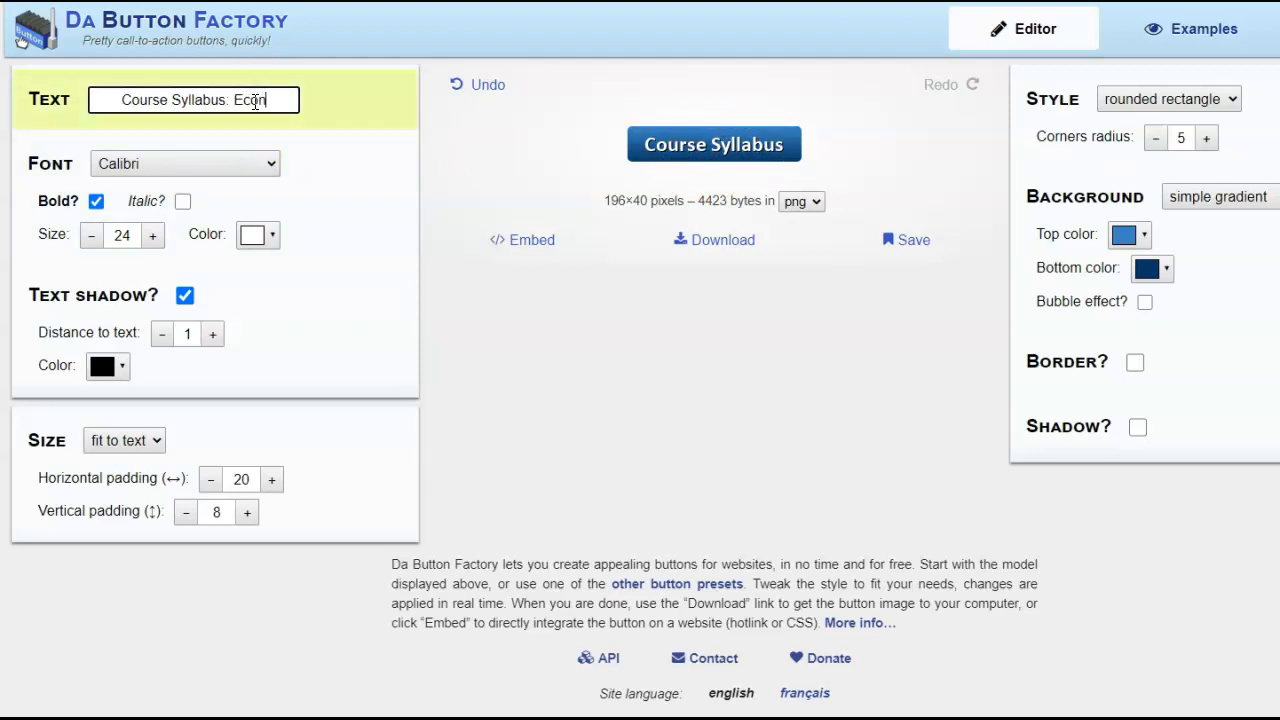
text(omics)
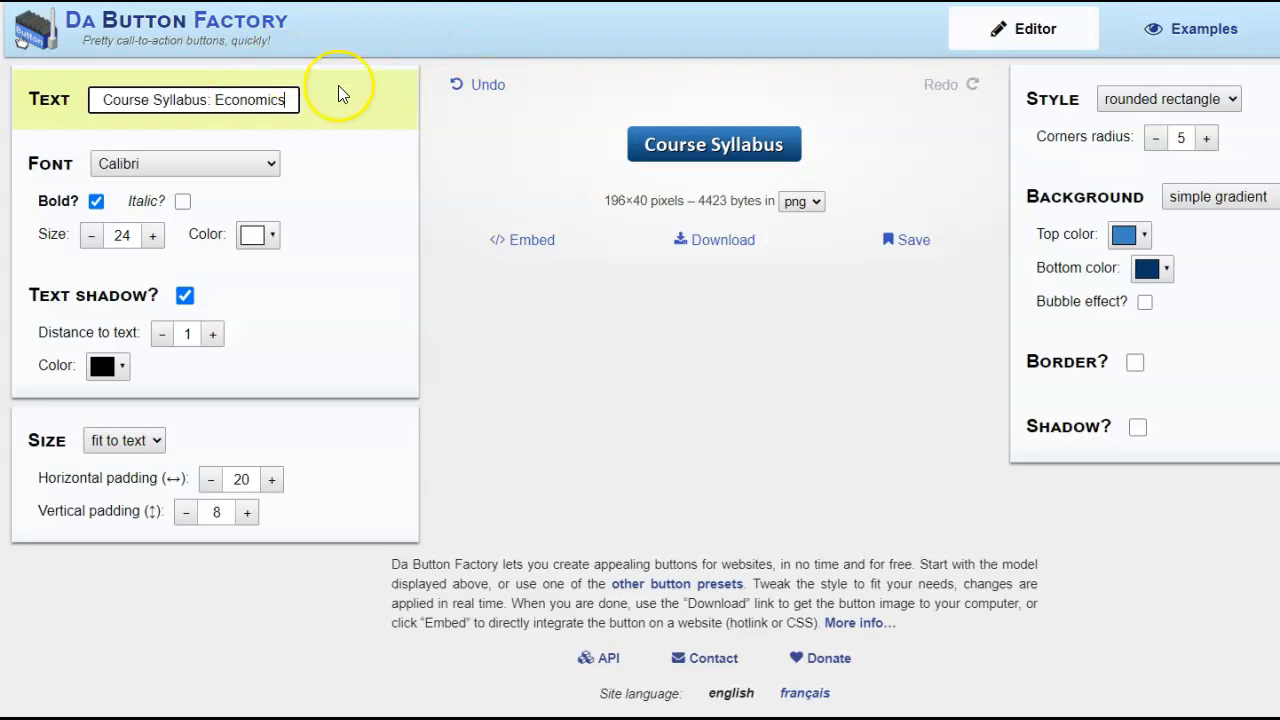
click(214, 108)
text(Micro)
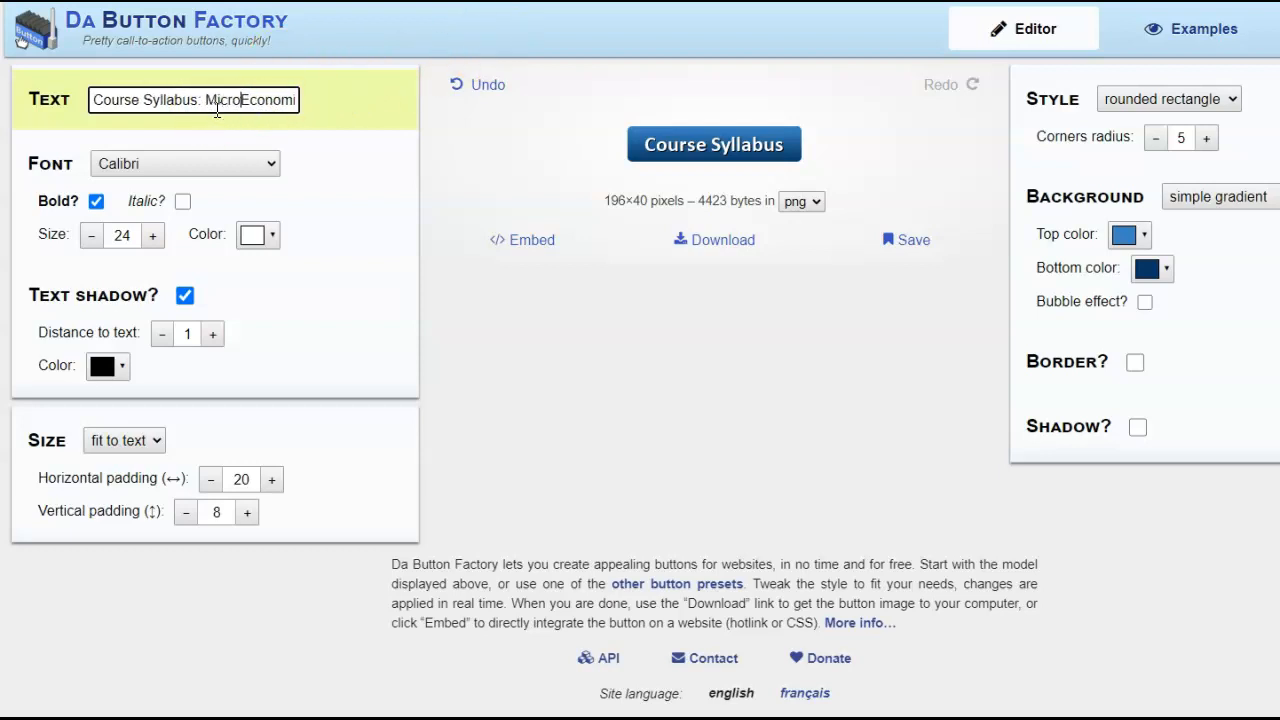
Correct the button's text to "Course Syllabus: Microeconomics", update the preview, and change its font to Vollkorn.
text(e)
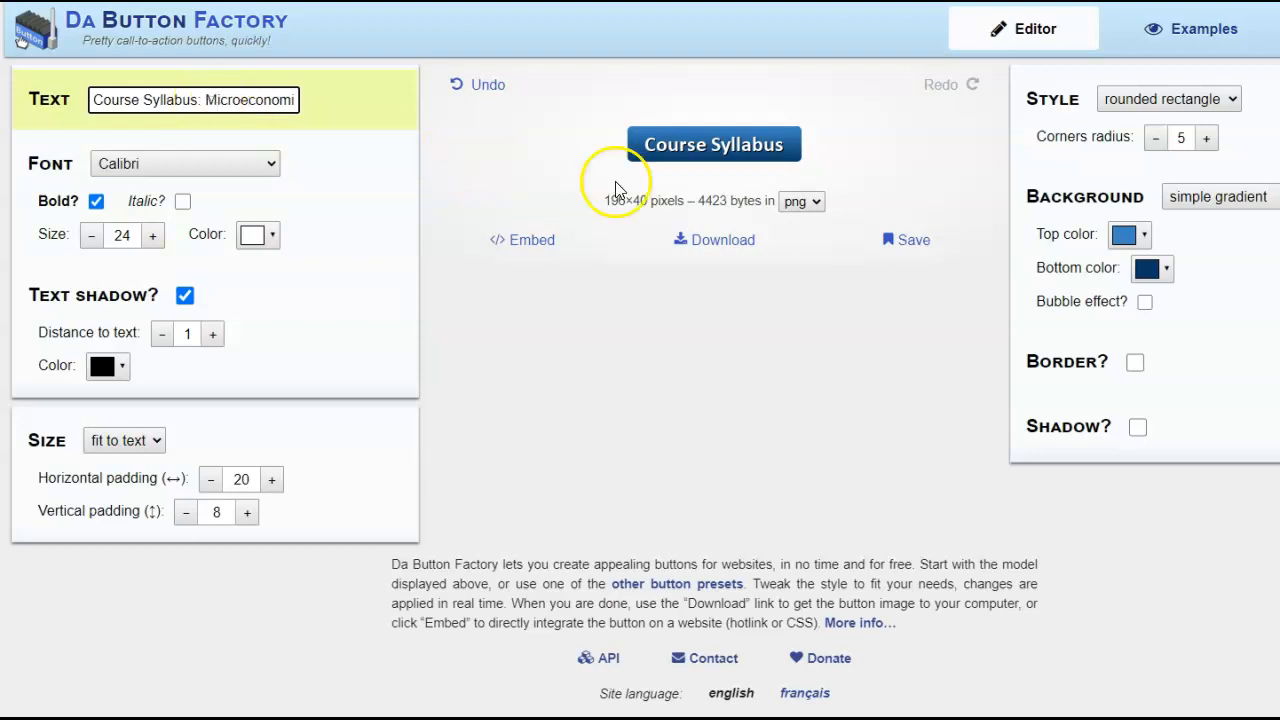
click(705, 146)
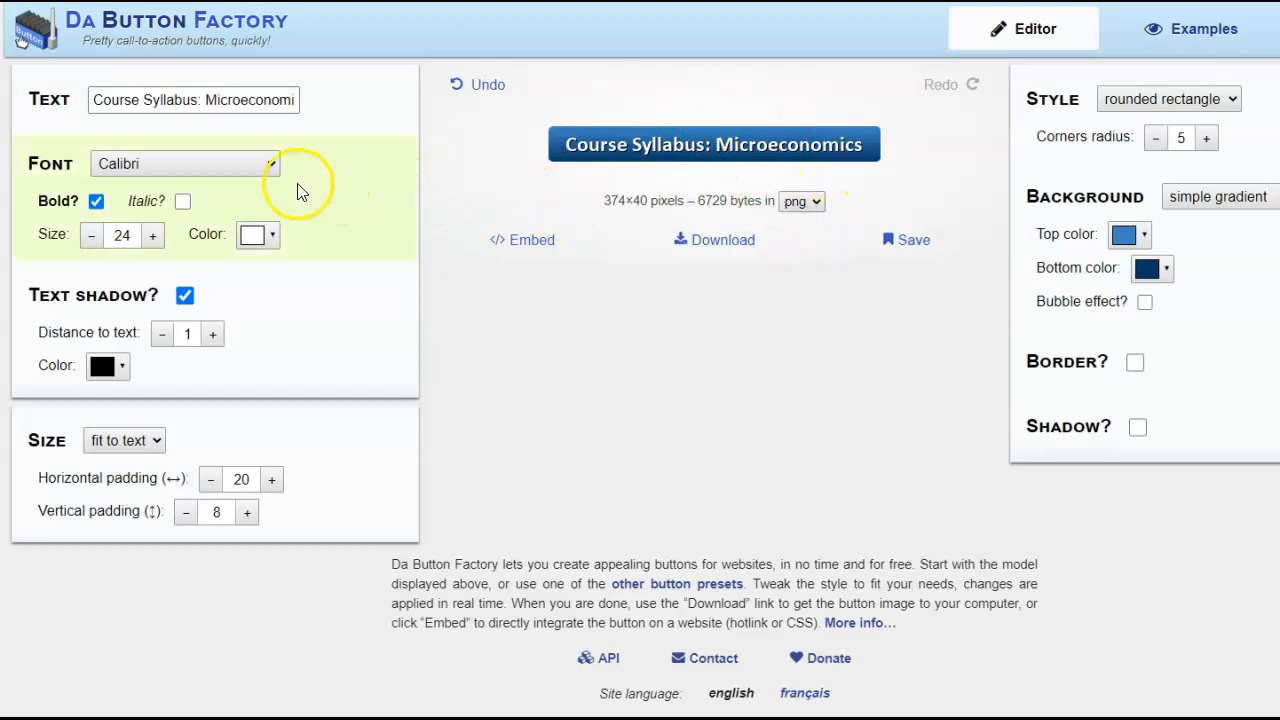
click(270, 165)
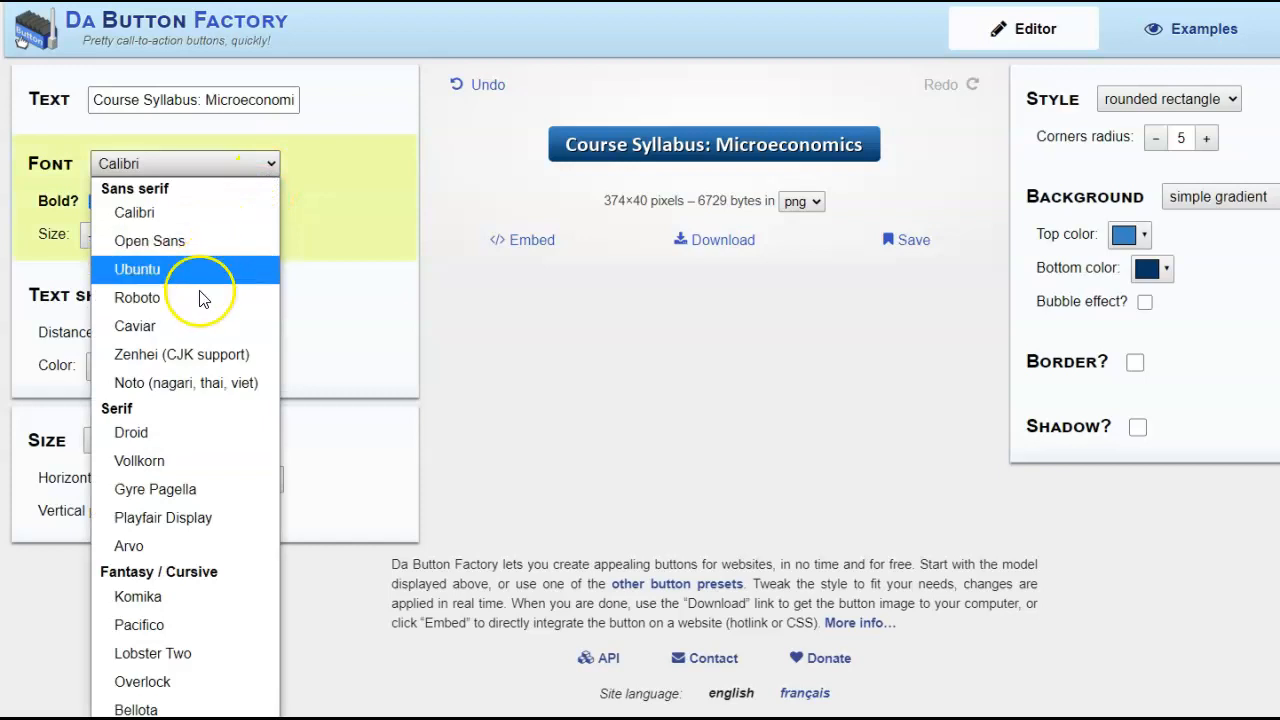
click(185, 459)
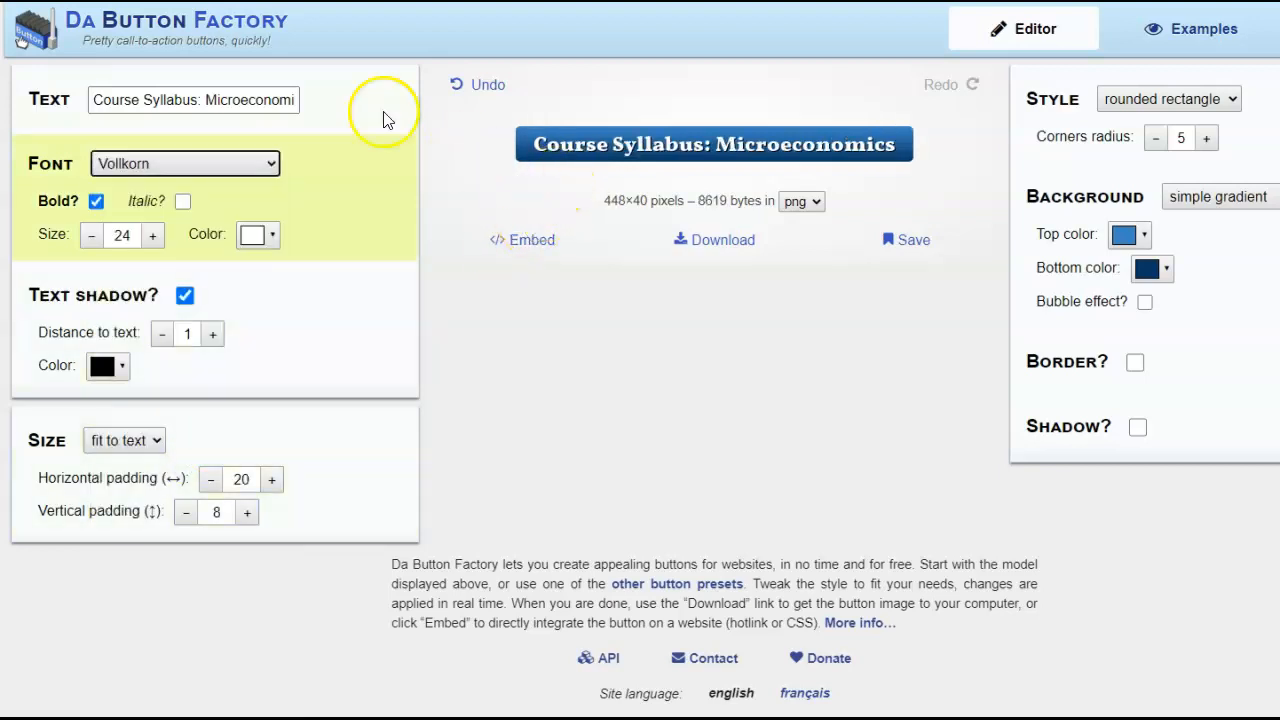
Keep the text shadow enabled and set its distance to text to 6.
click(186, 297)
click(189, 298)
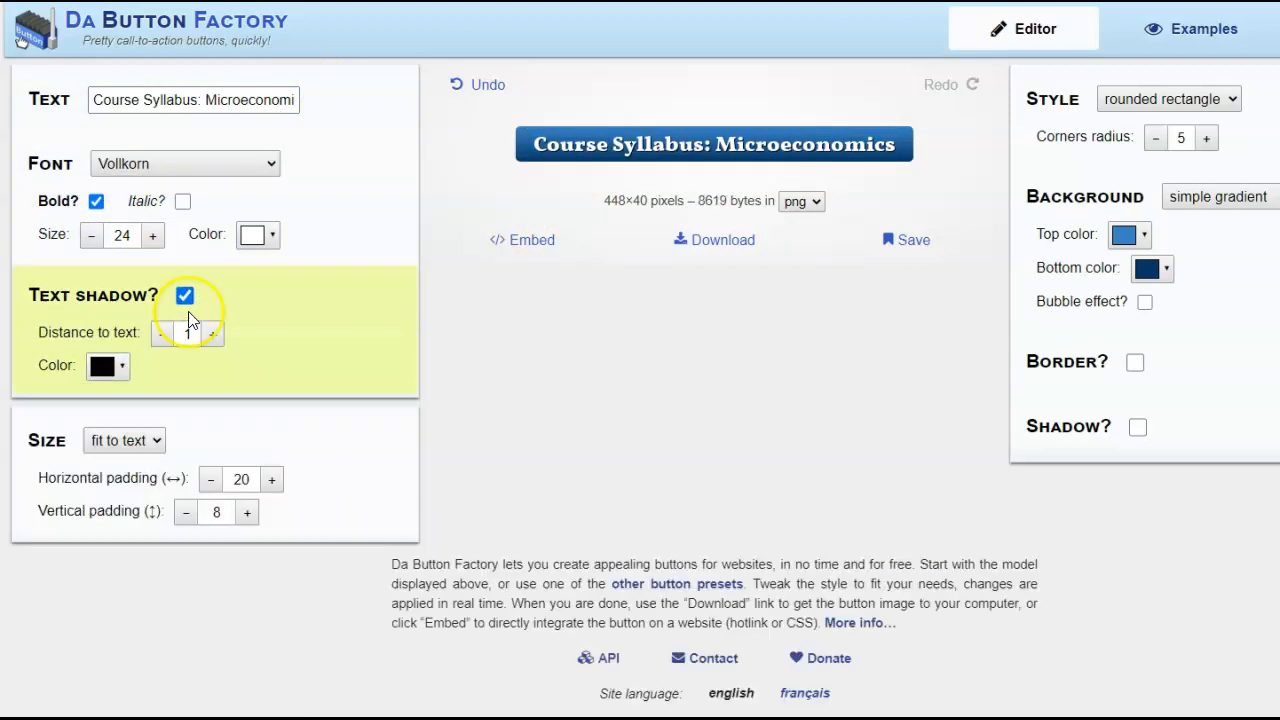
click(213, 334)
click(213, 334)
click(213, 334)
click(213, 334)
click(213, 334)
click(539, 443)
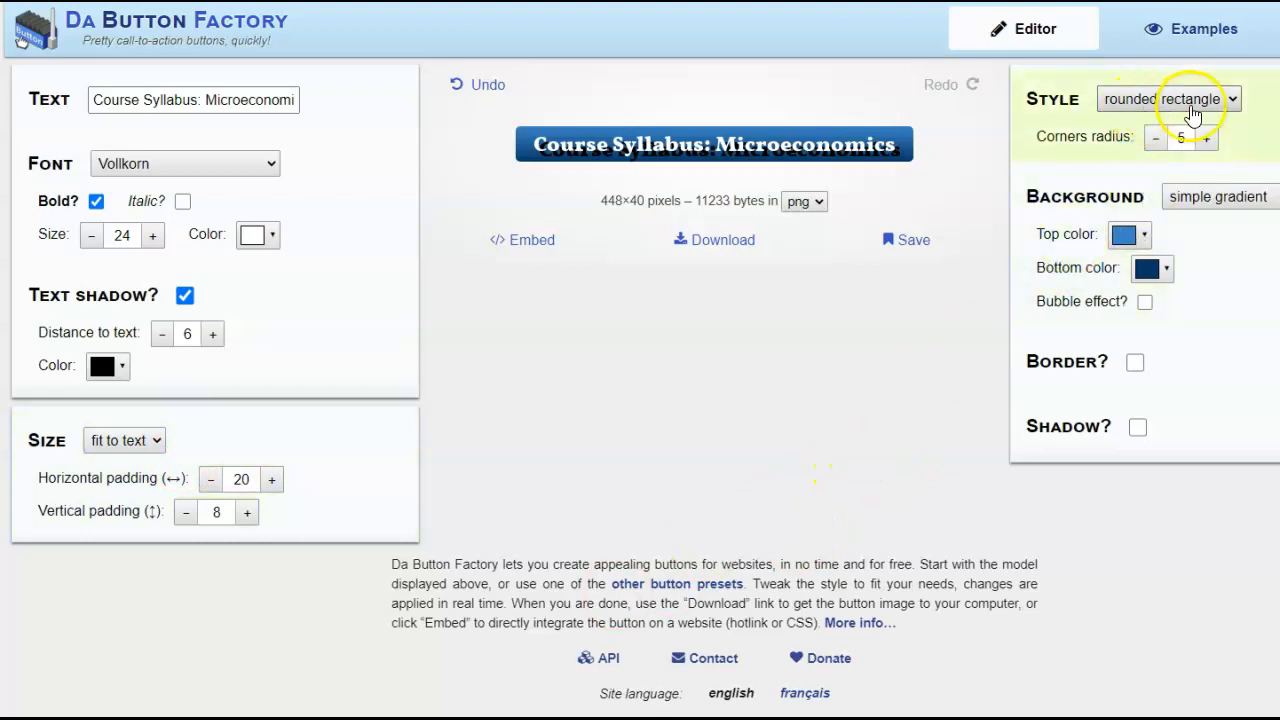
Try the fully curved sides style on the button and switch back to rounded rectangle.
click(1236, 104)
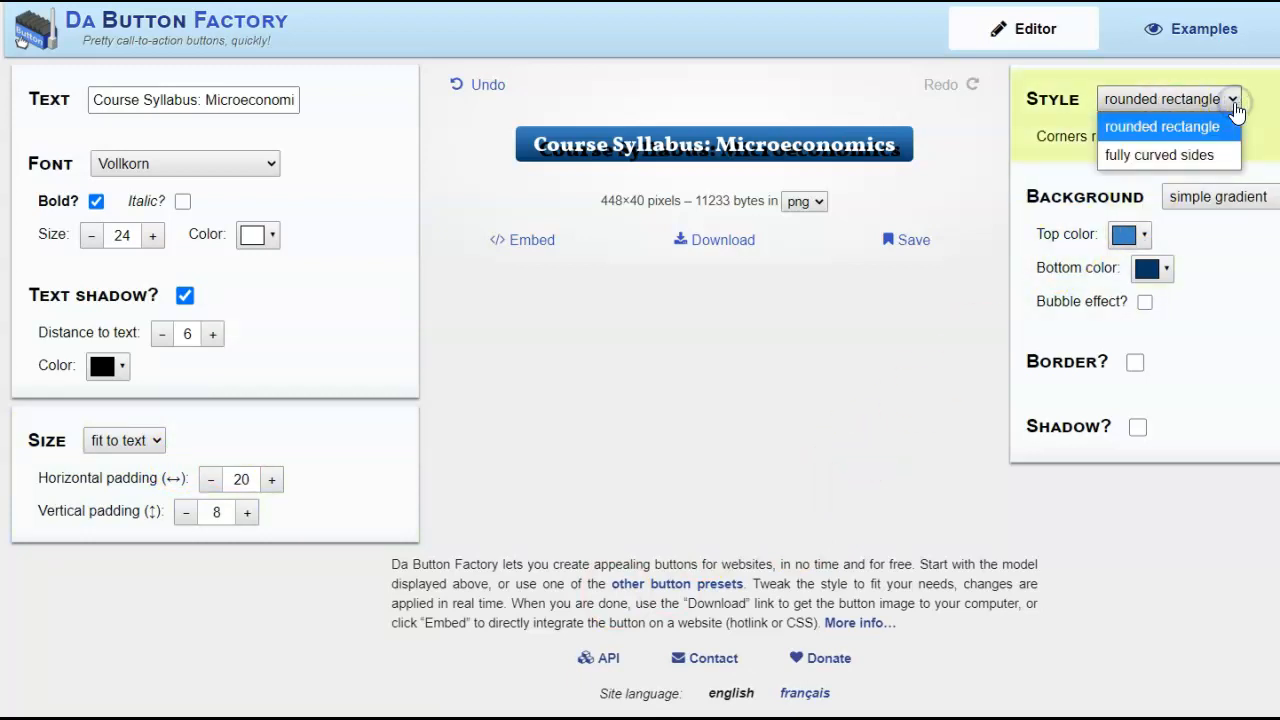
click(1182, 149)
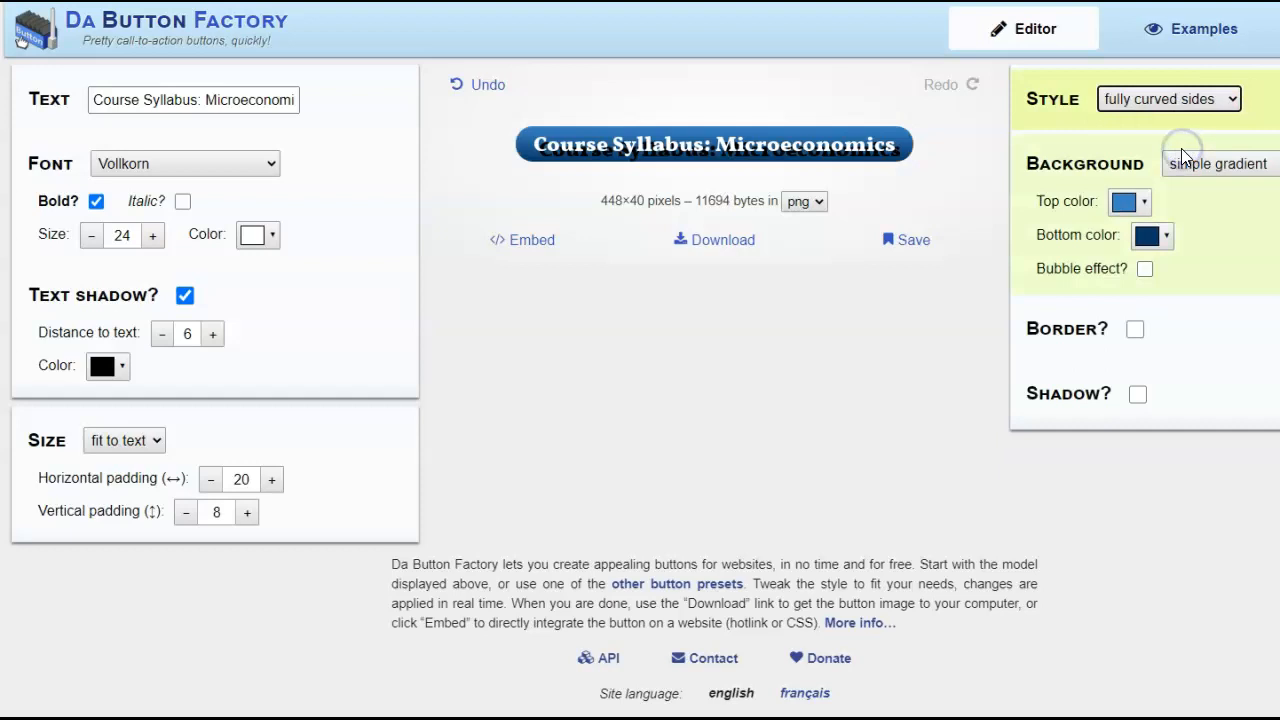
click(1213, 100)
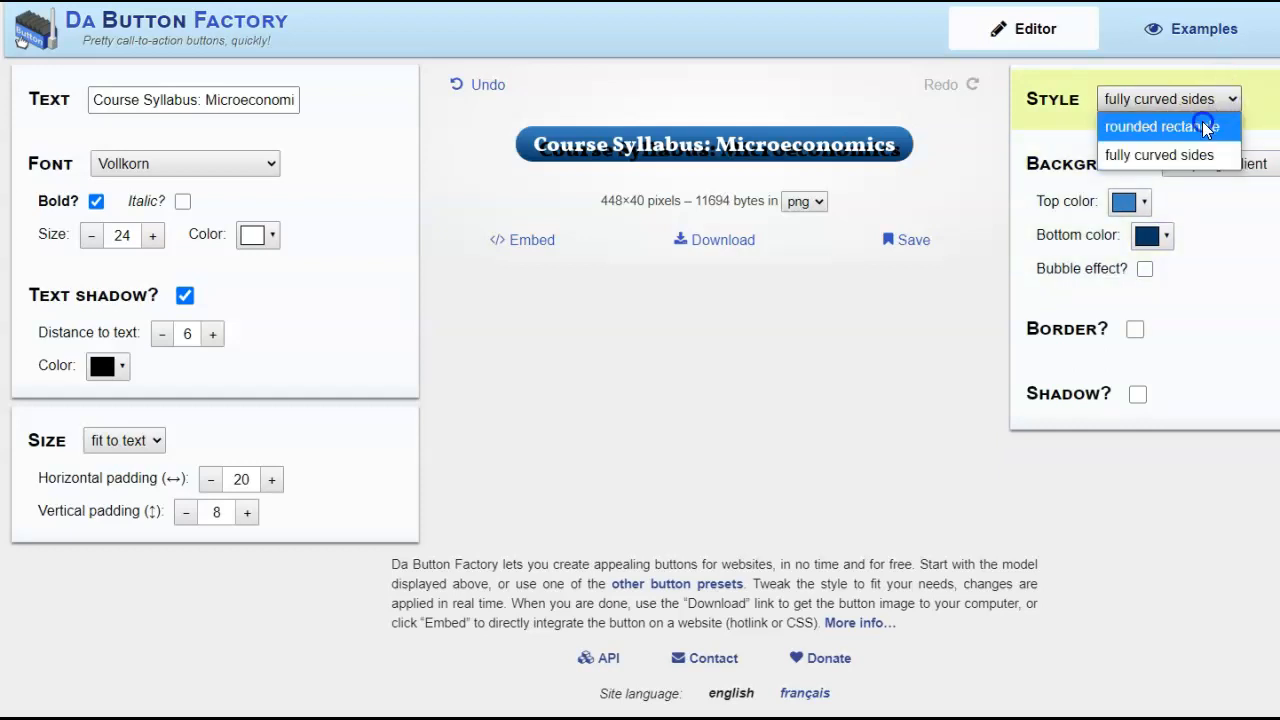
click(1202, 125)
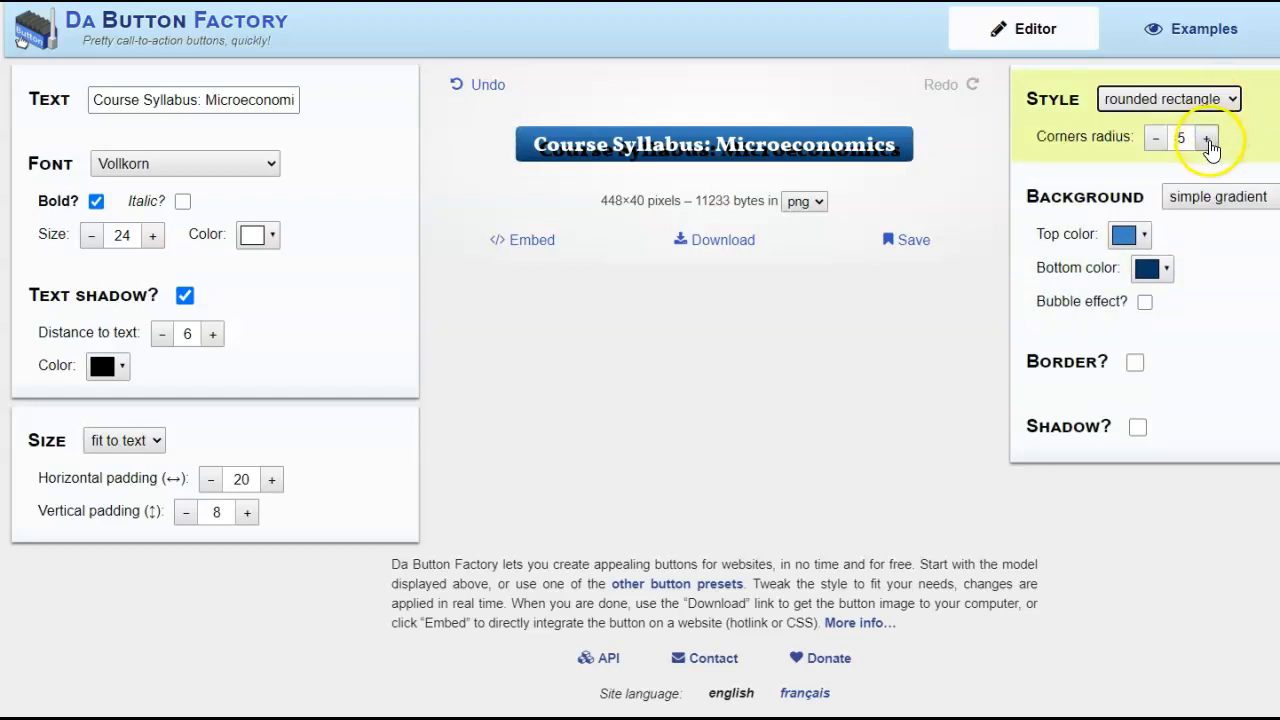
Set the top color of the button's background gradient to purple, #9900ff.
click(1137, 236)
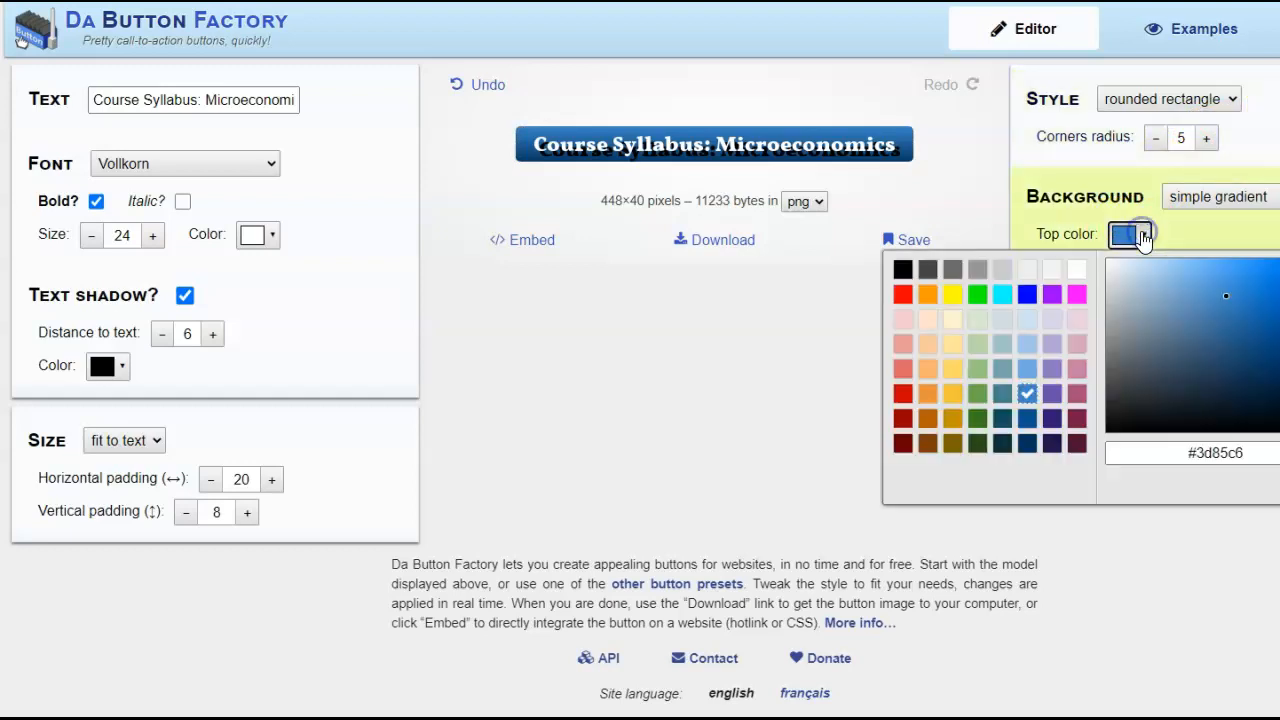
click(1053, 297)
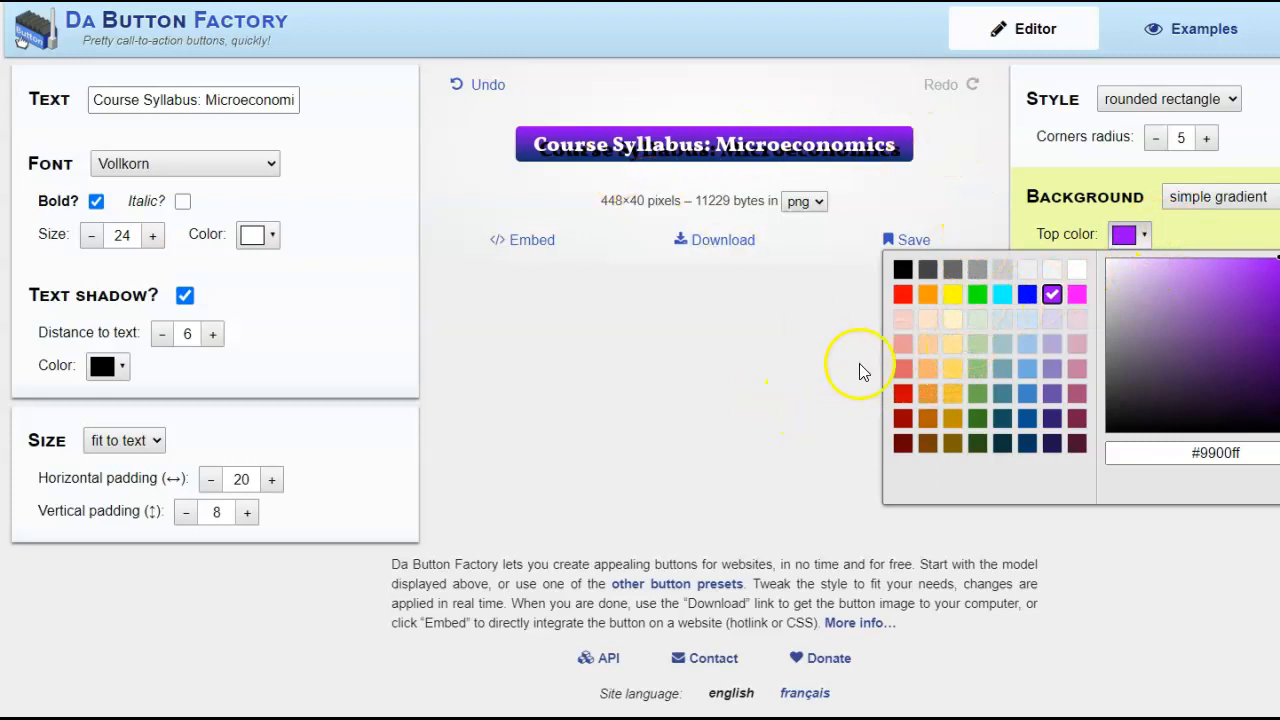
click(615, 424)
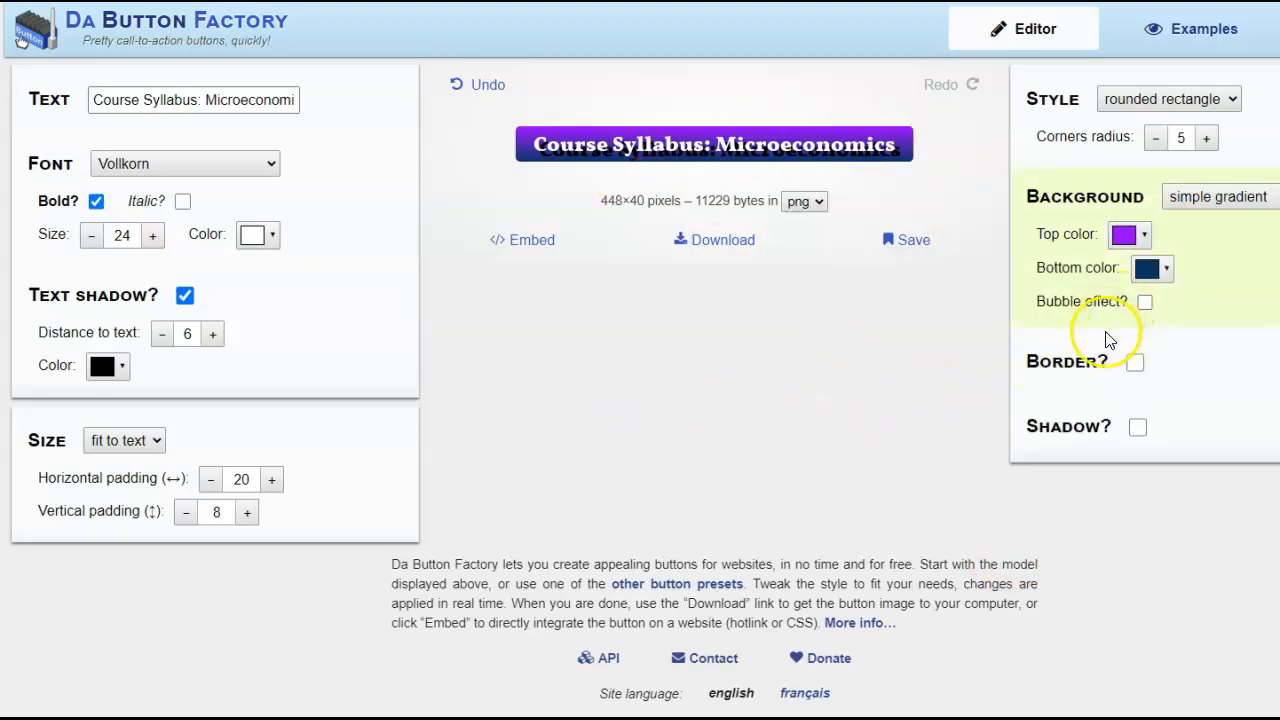
Add a border to the button and set the border size to 3.
click(1134, 364)
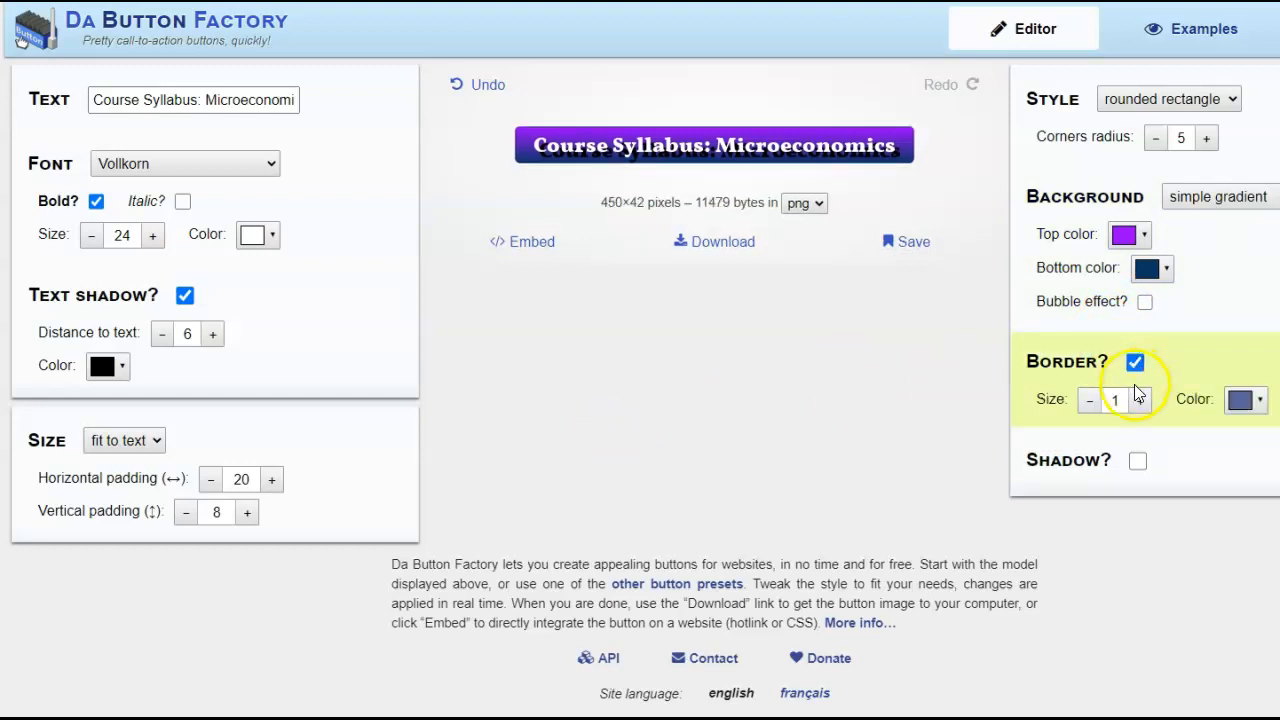
click(1146, 408)
click(1142, 402)
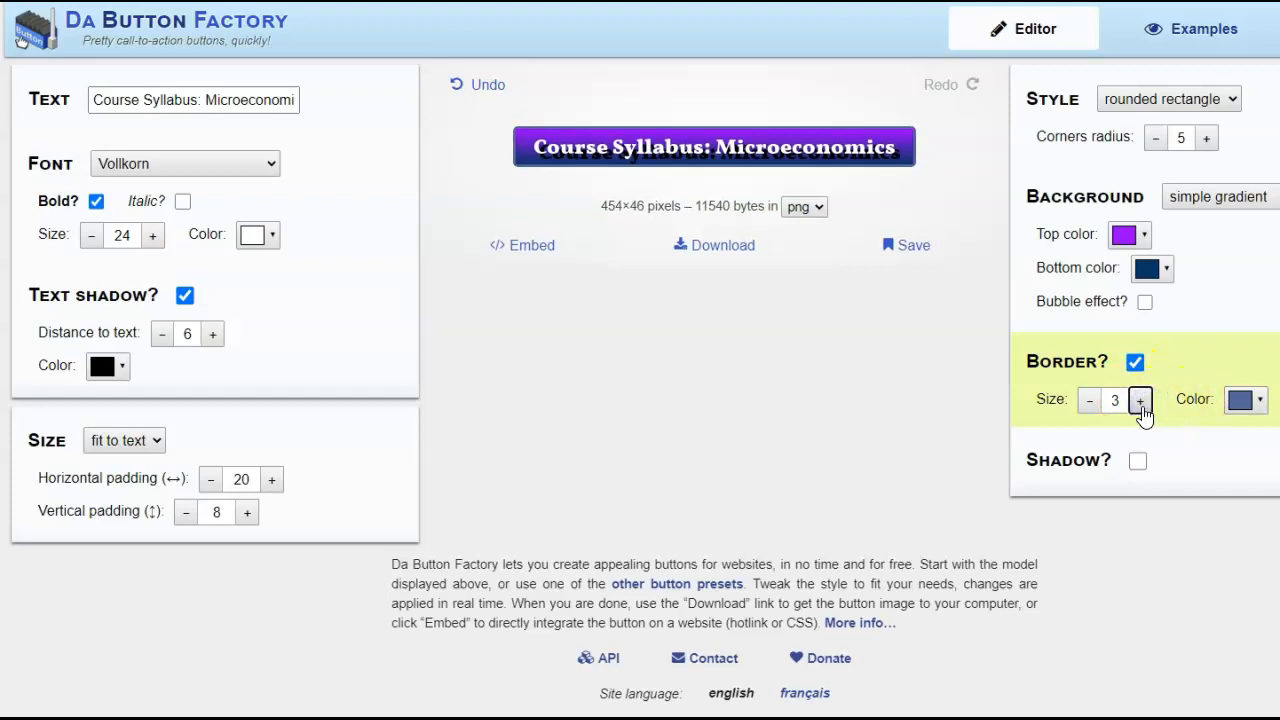
click(1145, 467)
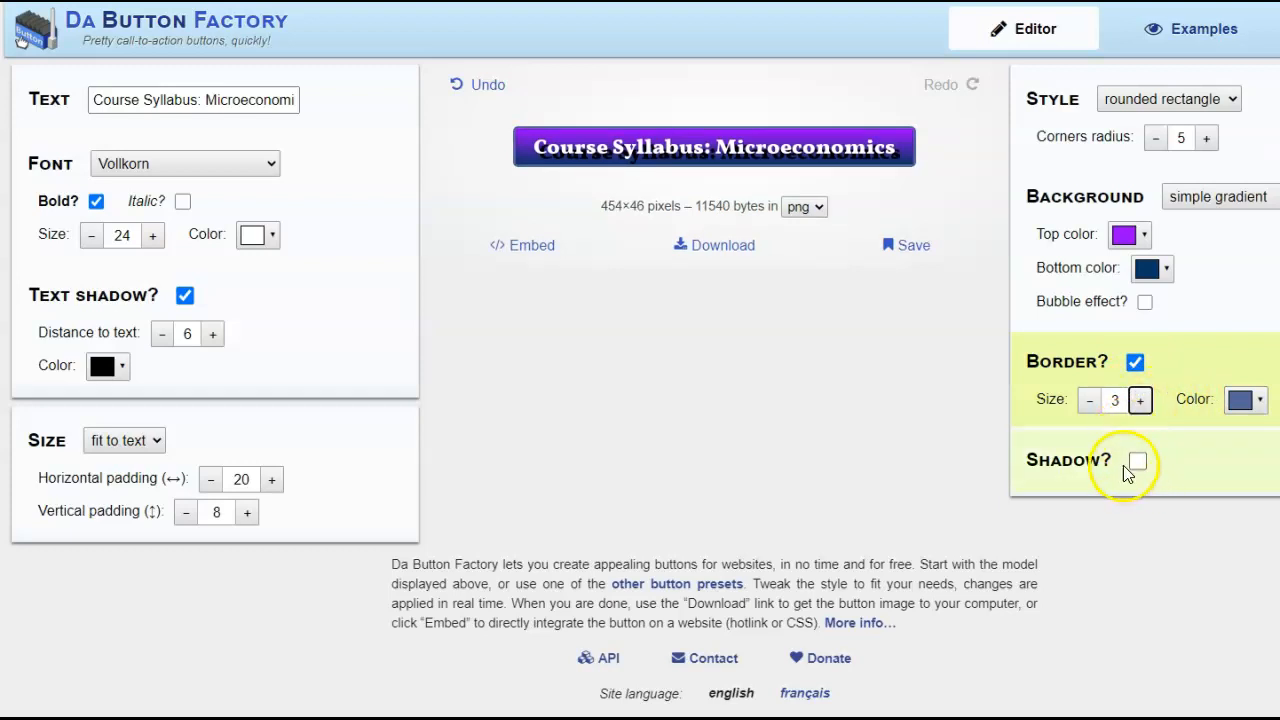
Reduce the text shadow's distance to text to 2.
click(161, 336)
click(160, 336)
click(160, 336)
click(160, 336)
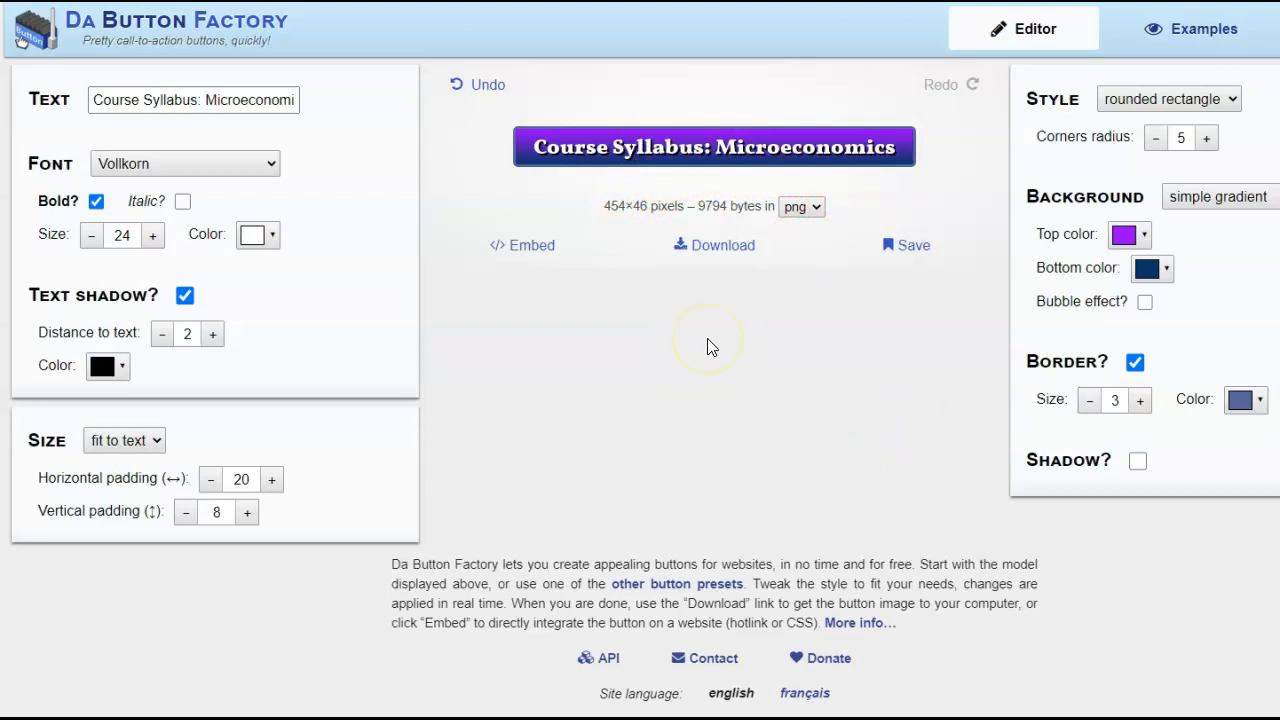
Download the button as a PNG and choose the tEST bANK folder on the Desktop as the save location.
click(716, 256)
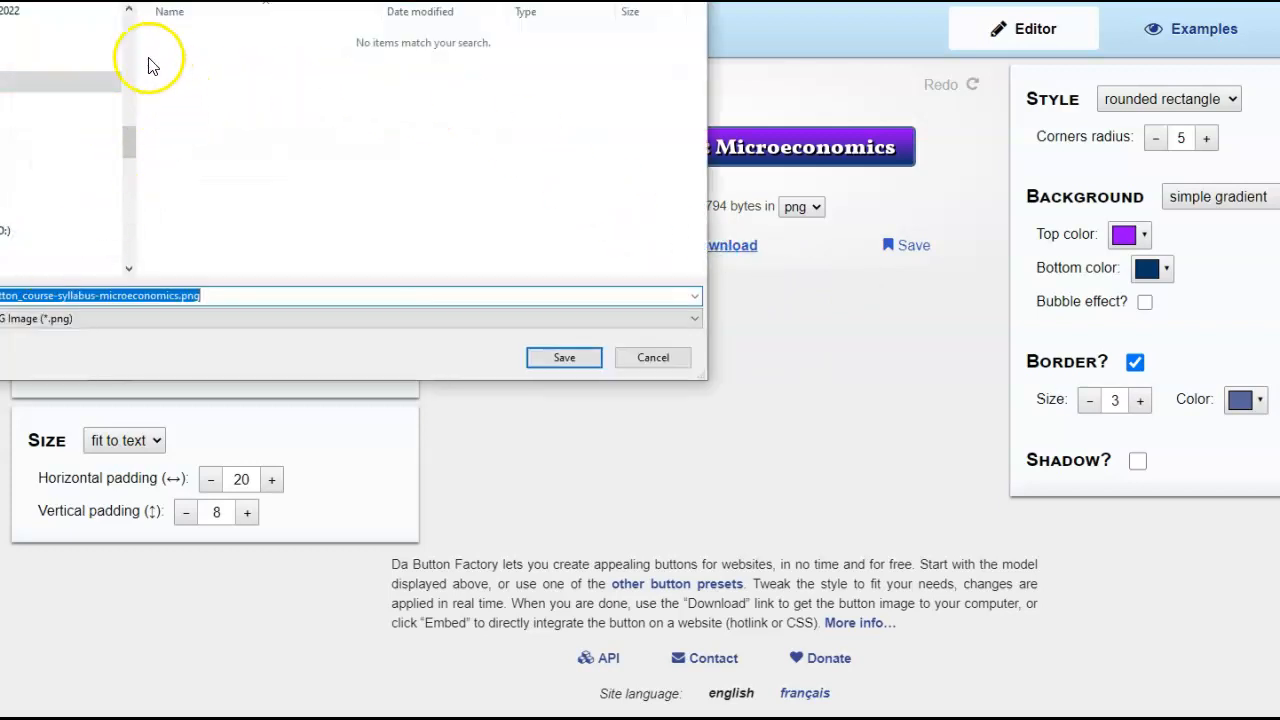
click(128, 141)
drag(128, 141, 128, 100)
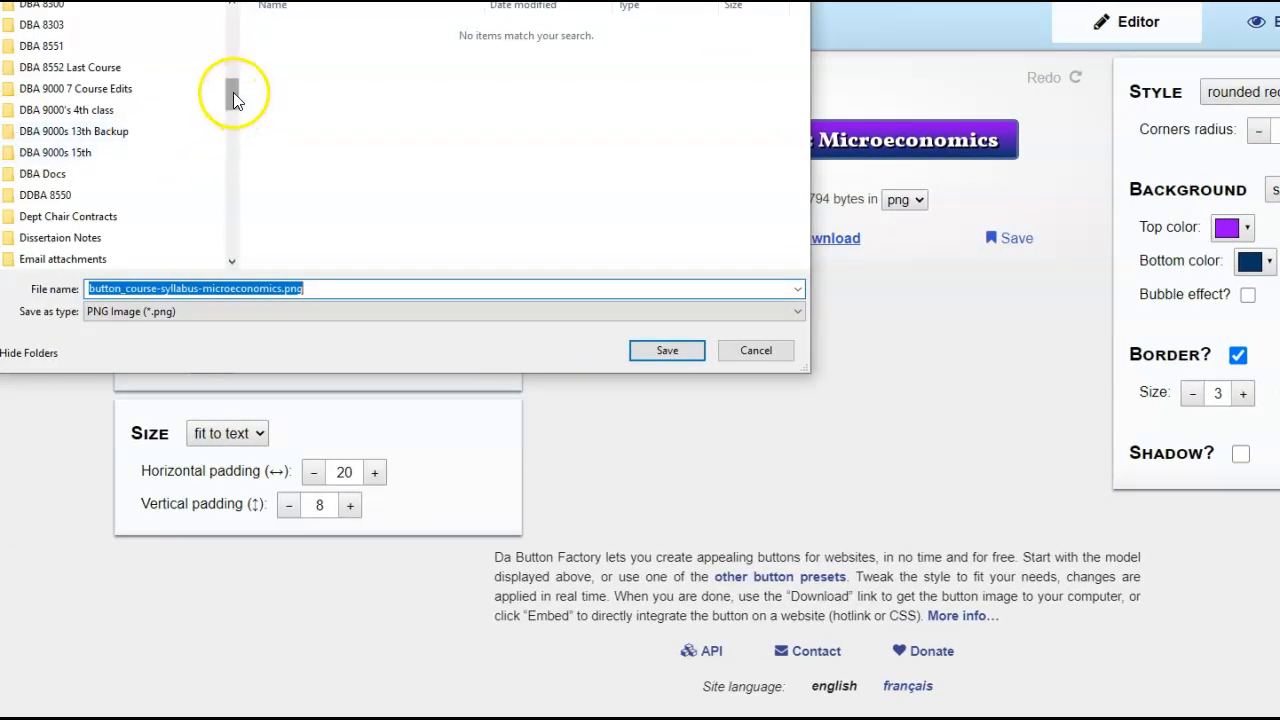
drag(233, 94, 236, 6)
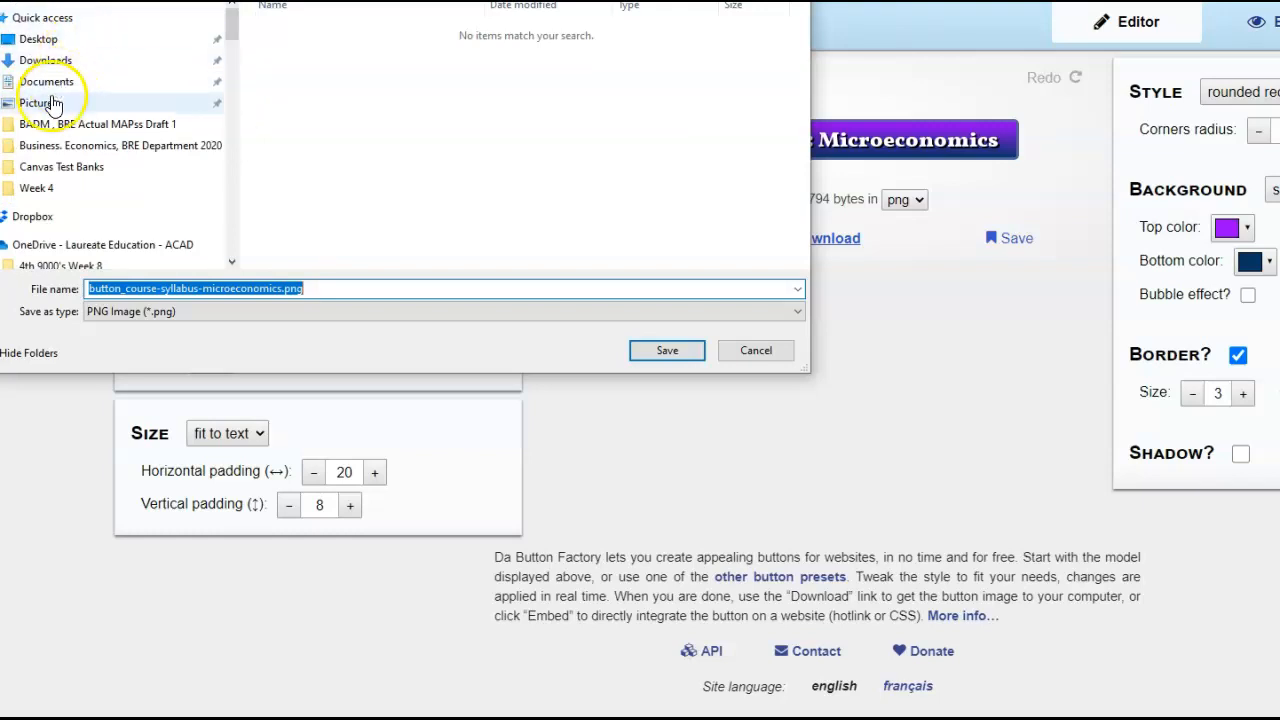
click(46, 40)
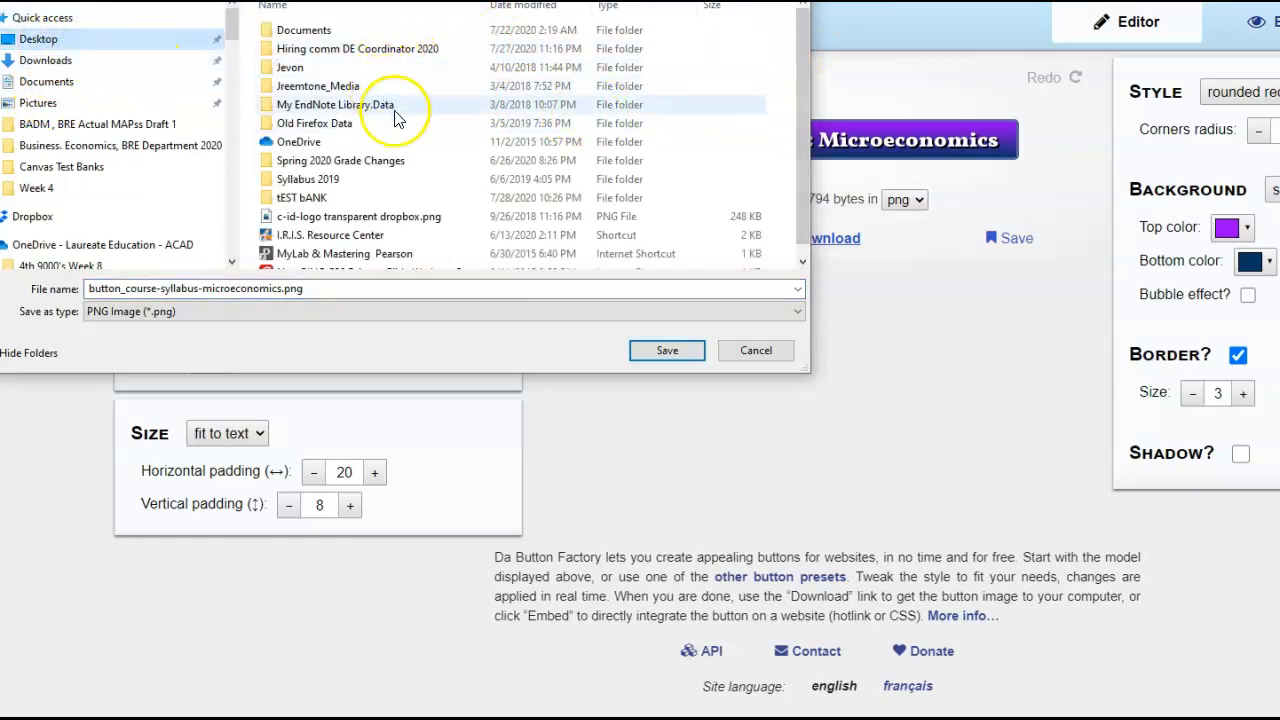
click(302, 198)
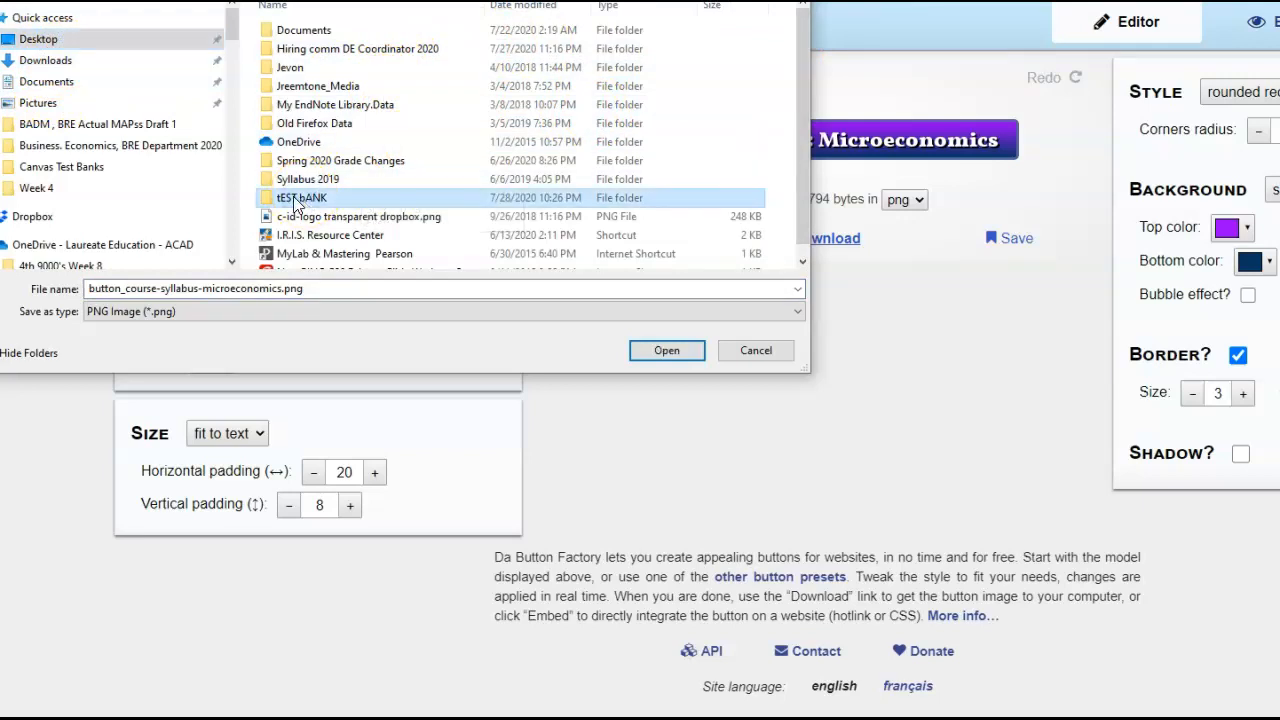
double_click(293, 199)
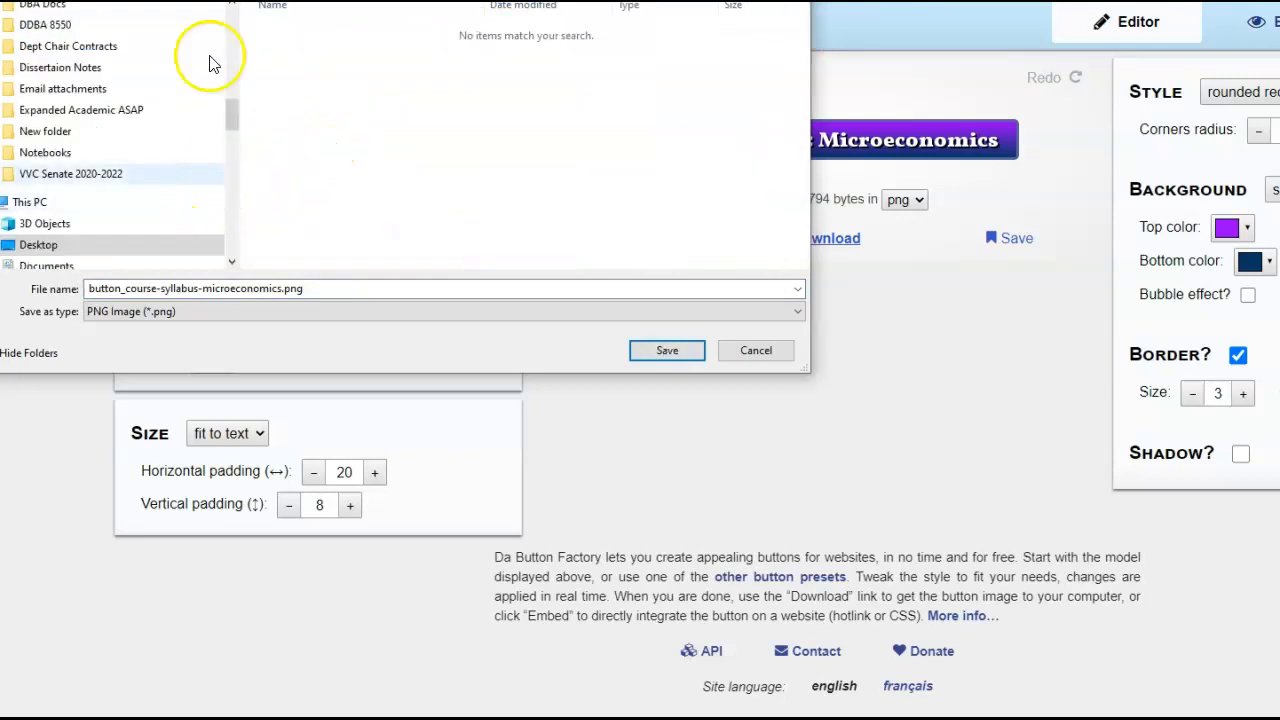
Create a folder named "Buttons" inside tEST bANK and open it as the destination for the button image.
key(ctrl+shift+n)
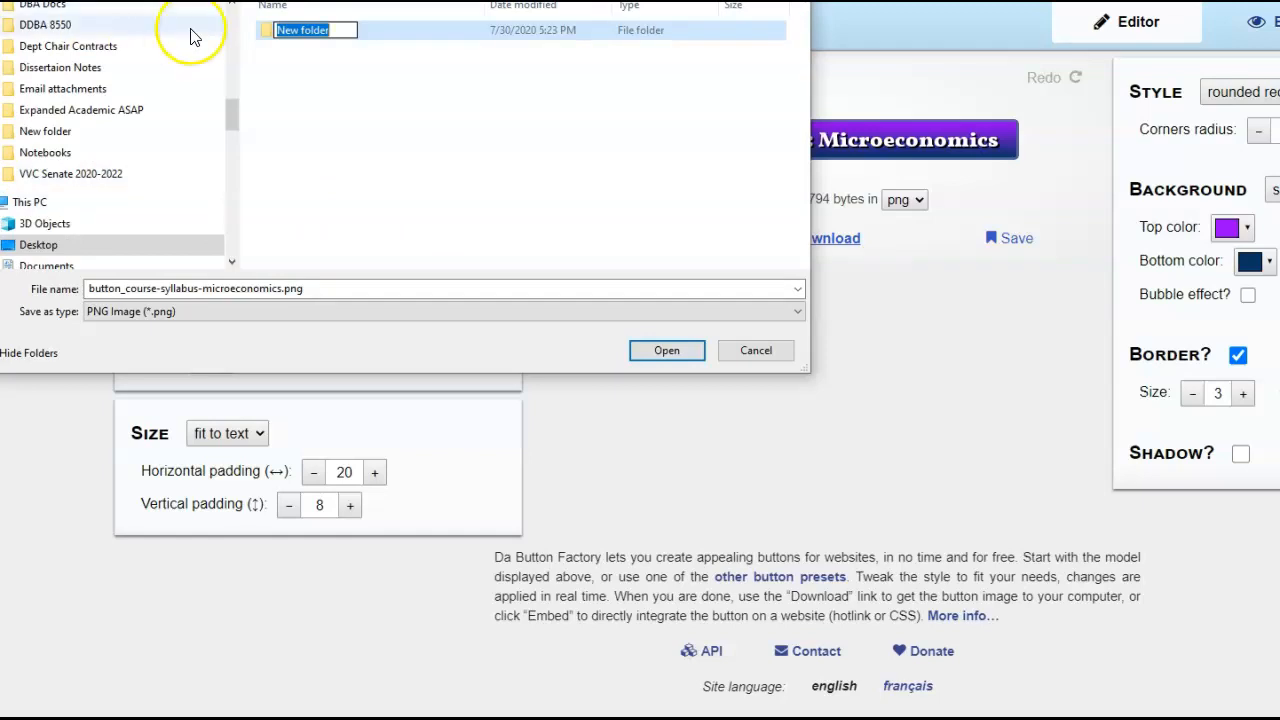
key(BackSpace)
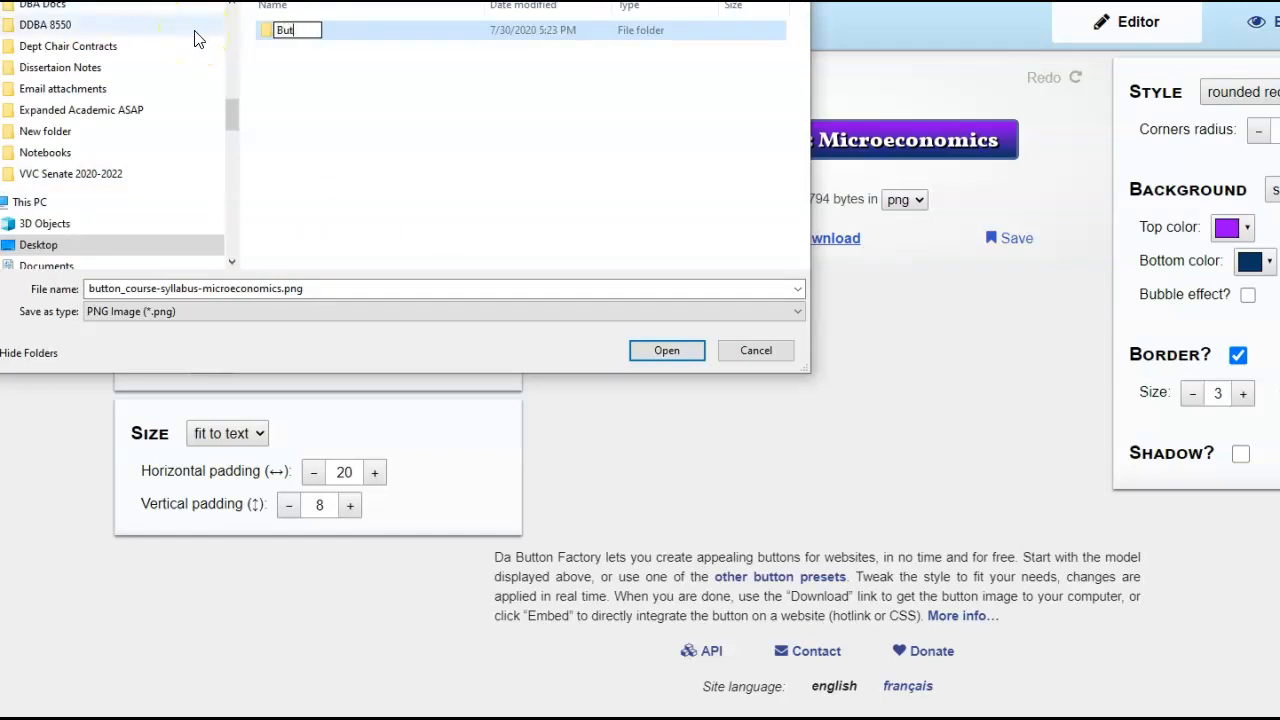
click(265, 33)
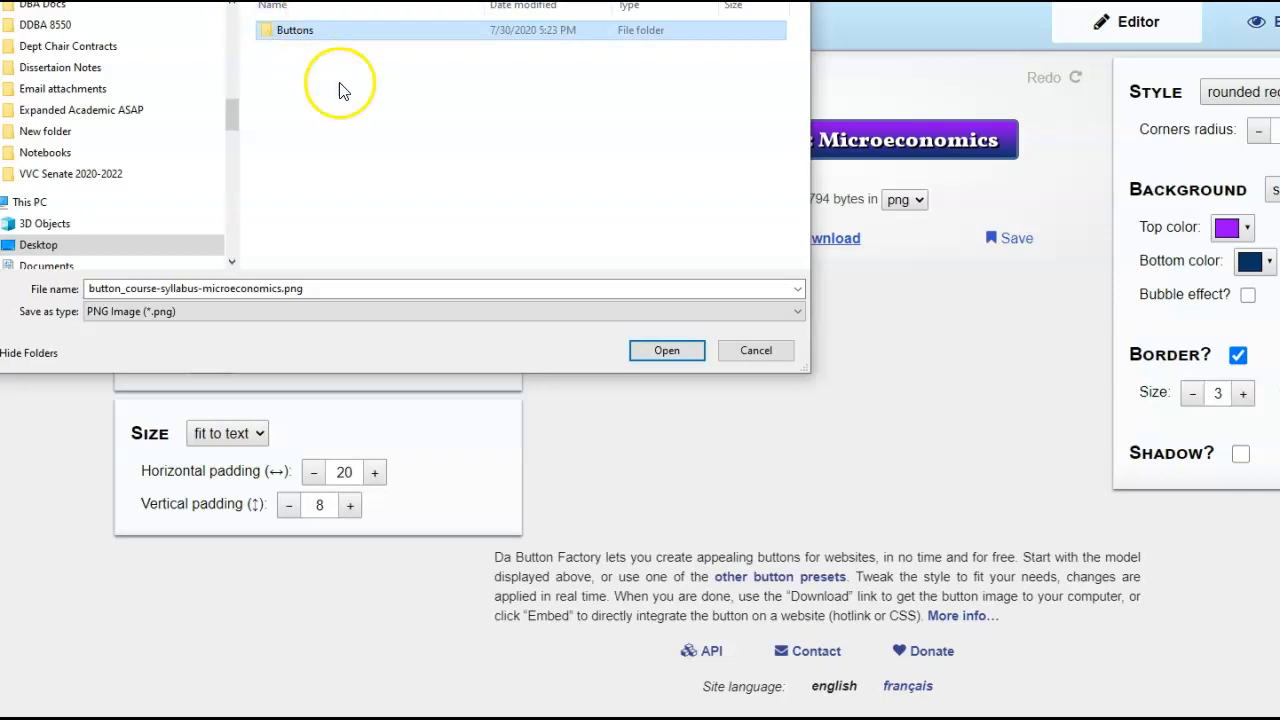
click(677, 352)
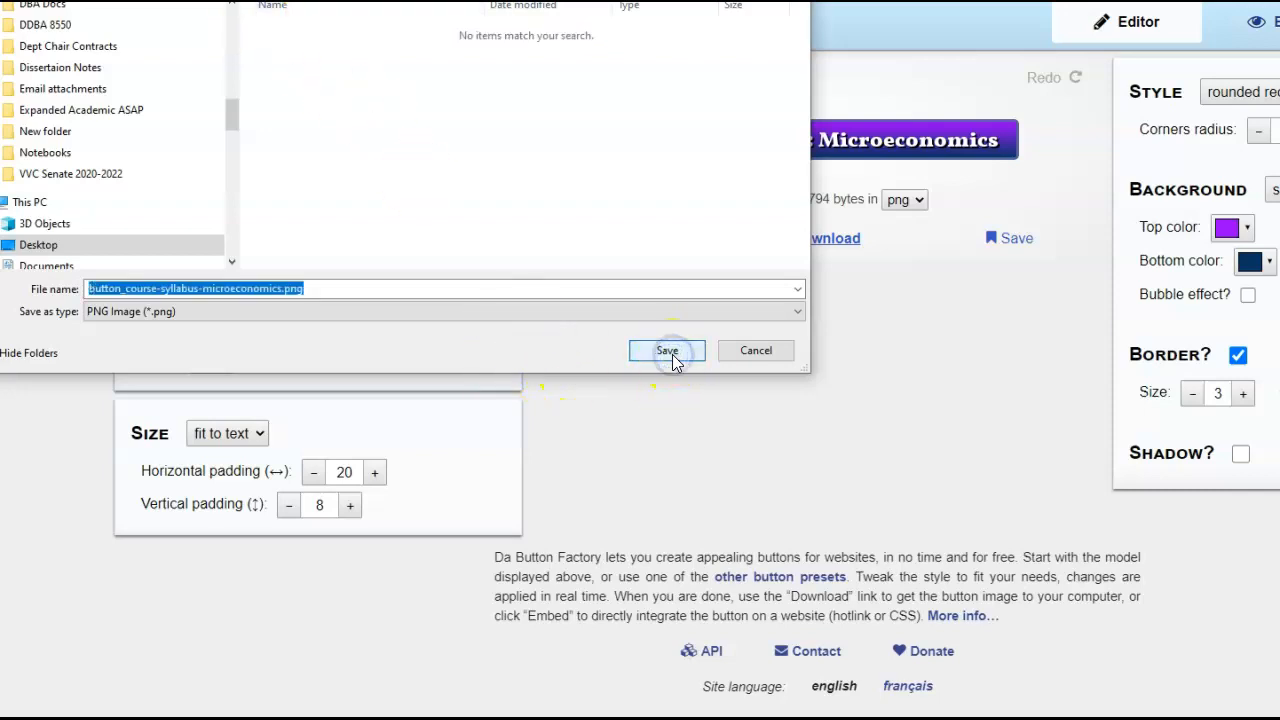
click(538, 362)
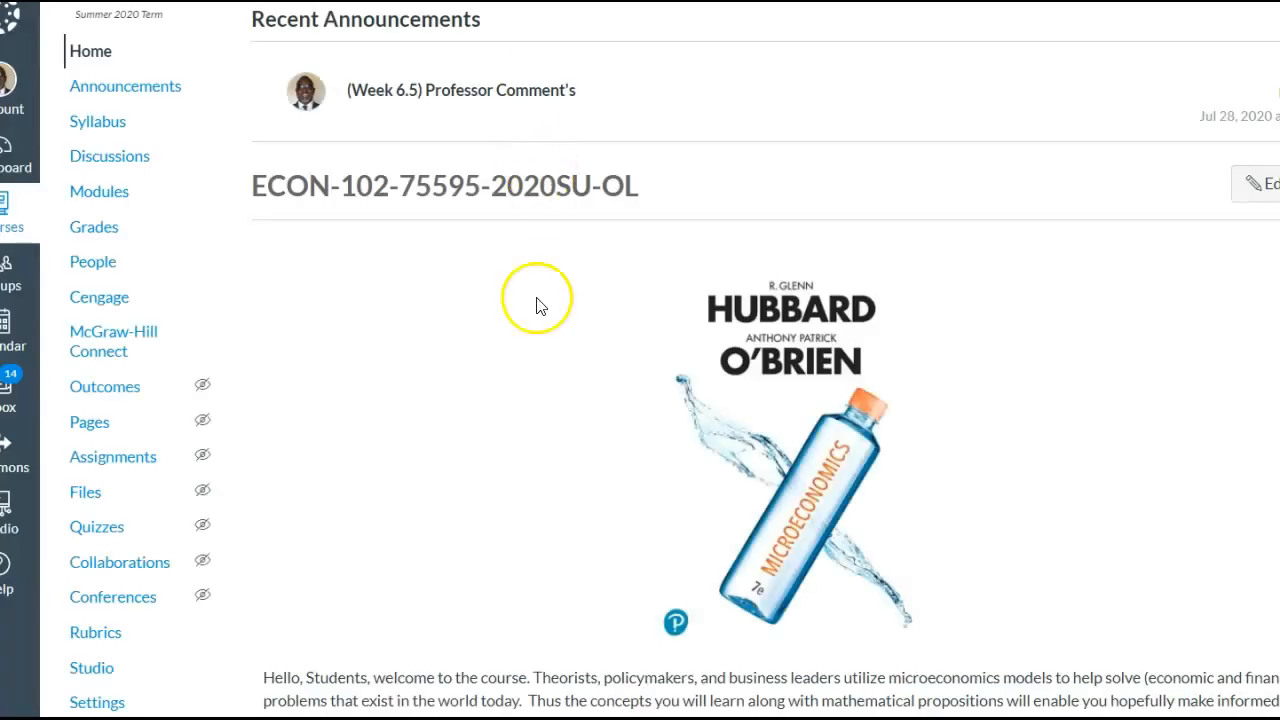
scroll(800, 260, down, 1)
scroll(872, 412, up, 1)
scroll(880, 480, down, 2)
scroll(895, 500, up, 2)
click(1262, 246)
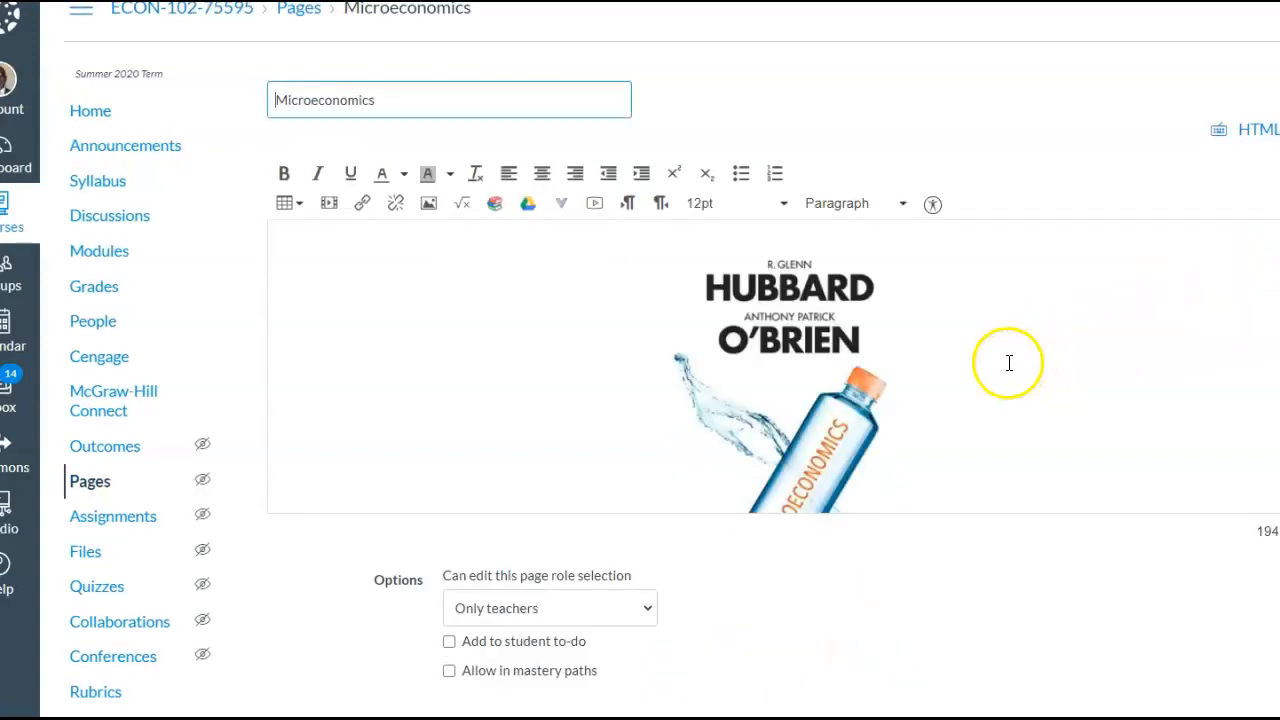
Insert a blank line after the welcome paragraph, above the "Log in to these two Websites" heading.
scroll(1094, 298, down, 2)
scroll(811, 380, down, 1)
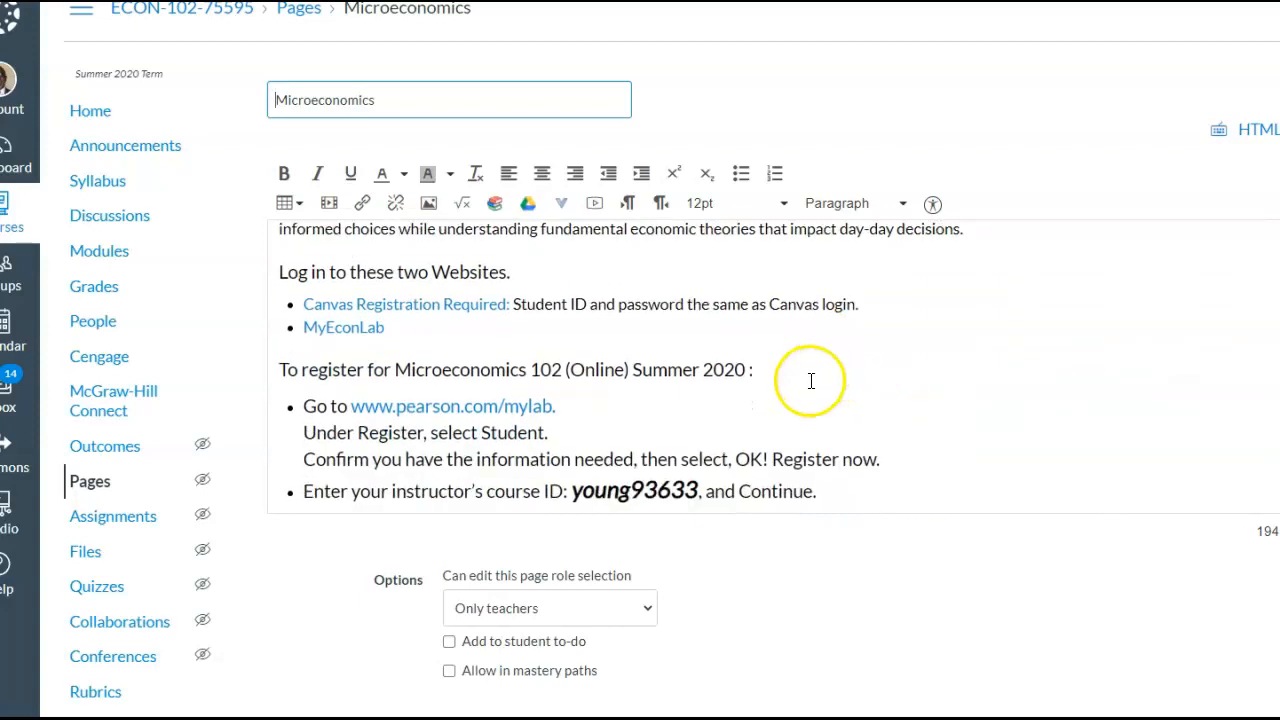
scroll(559, 358, up, 1)
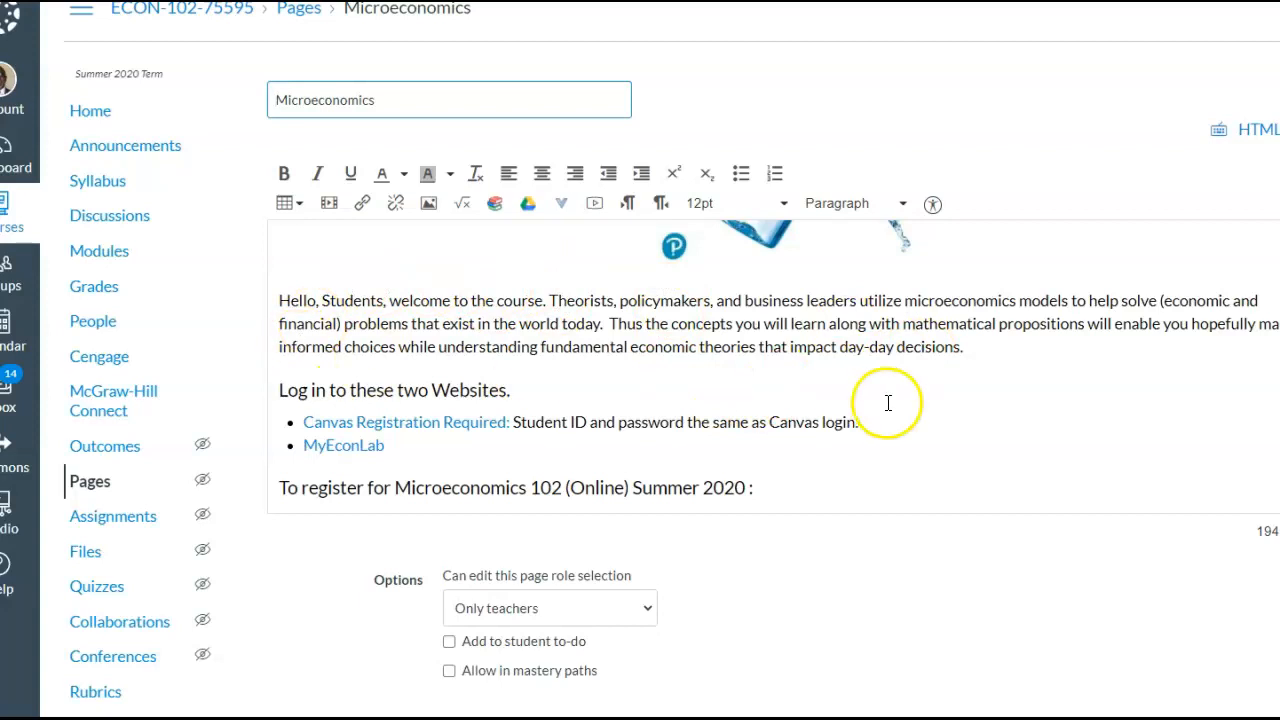
click(986, 371)
scroll(986, 365, up, 3)
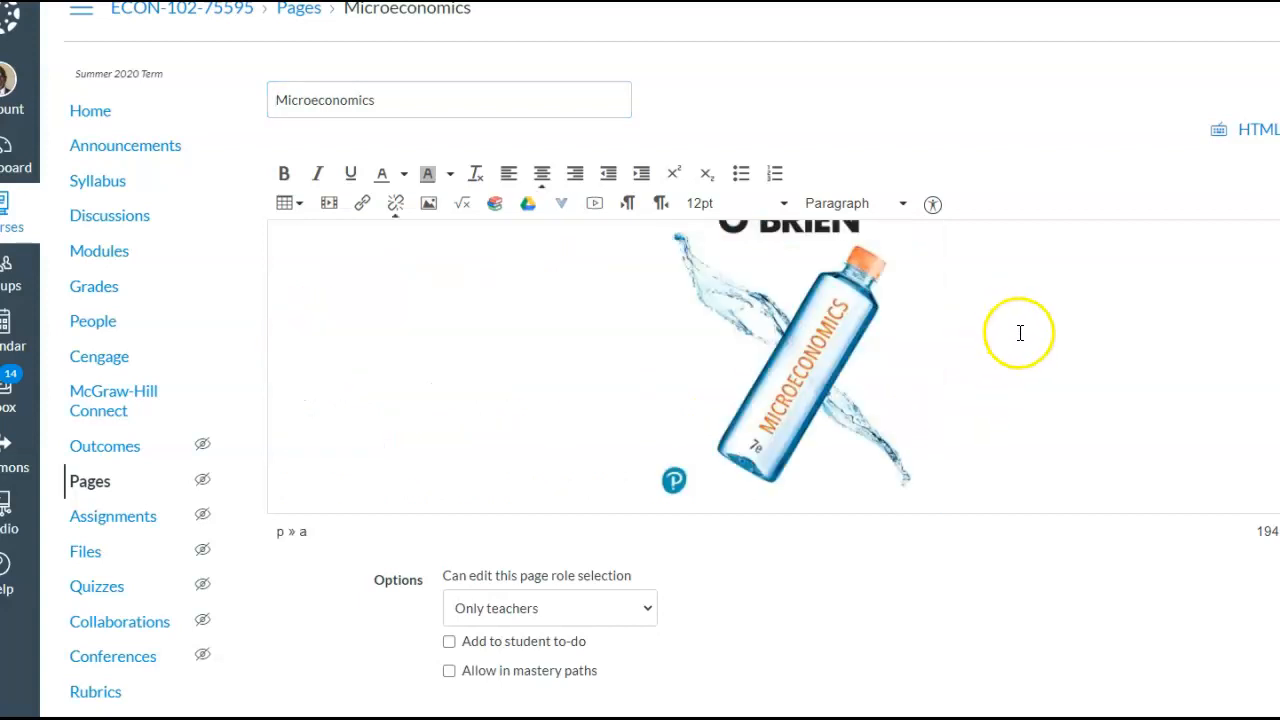
scroll(1000, 345, down, 3)
click(984, 362)
click(985, 356)
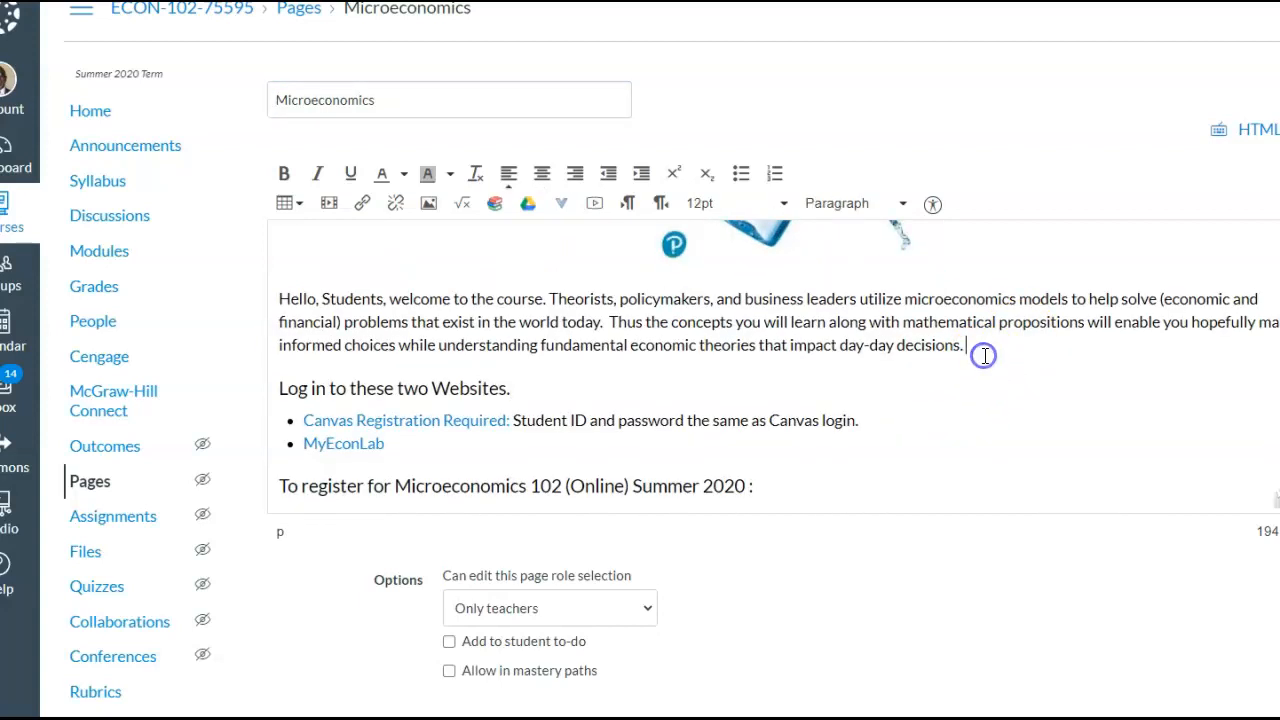
key(Return)
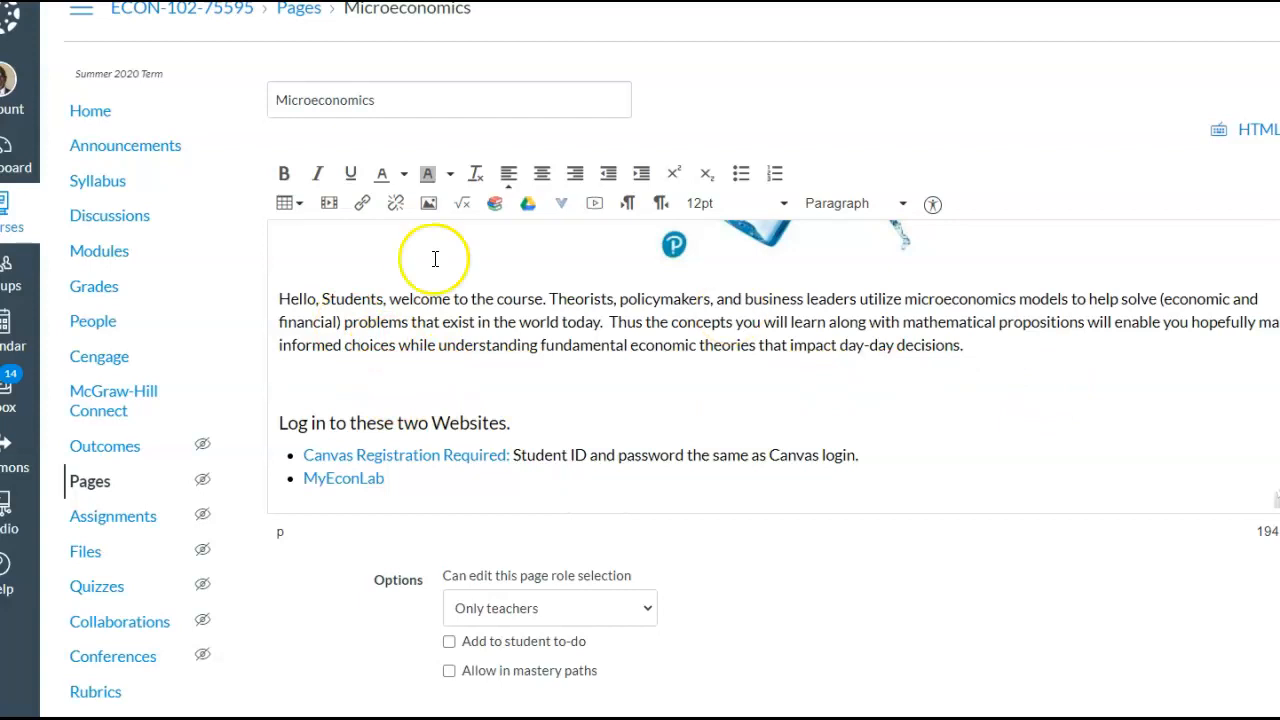
Insert a table with one row and three columns below the welcome paragraph.
click(300, 205)
mouse_move(310, 240)
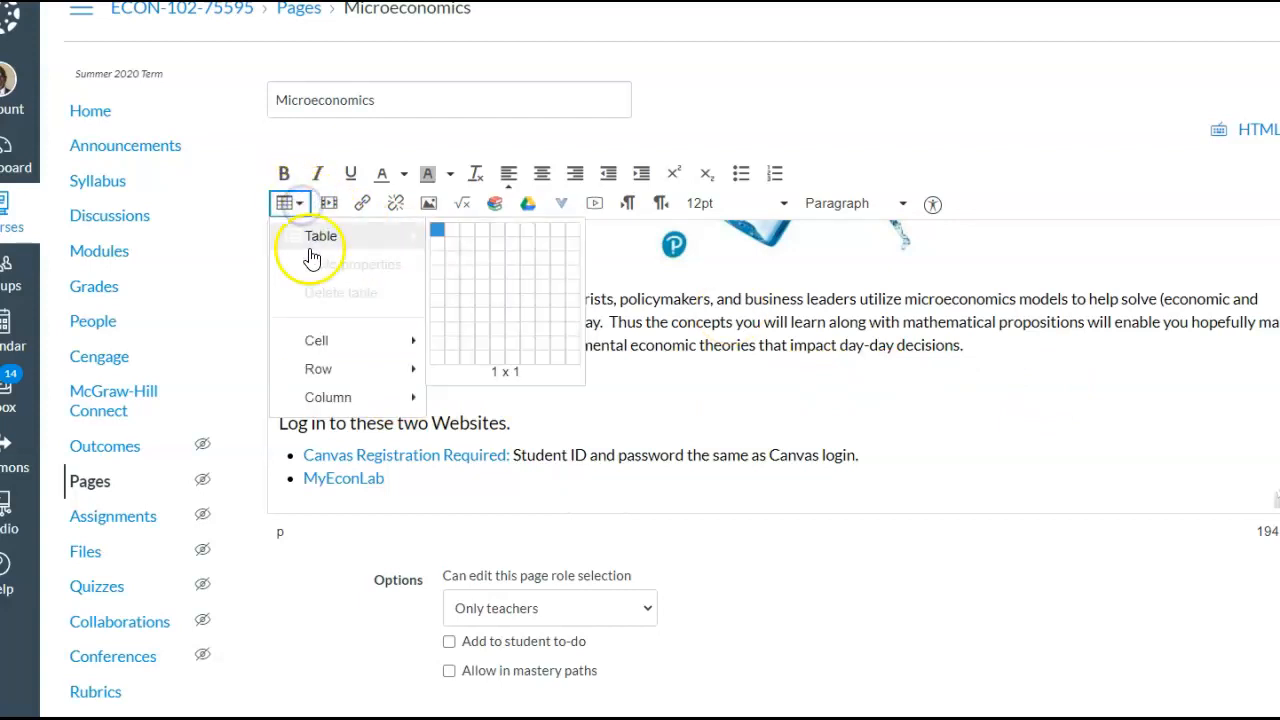
click(466, 234)
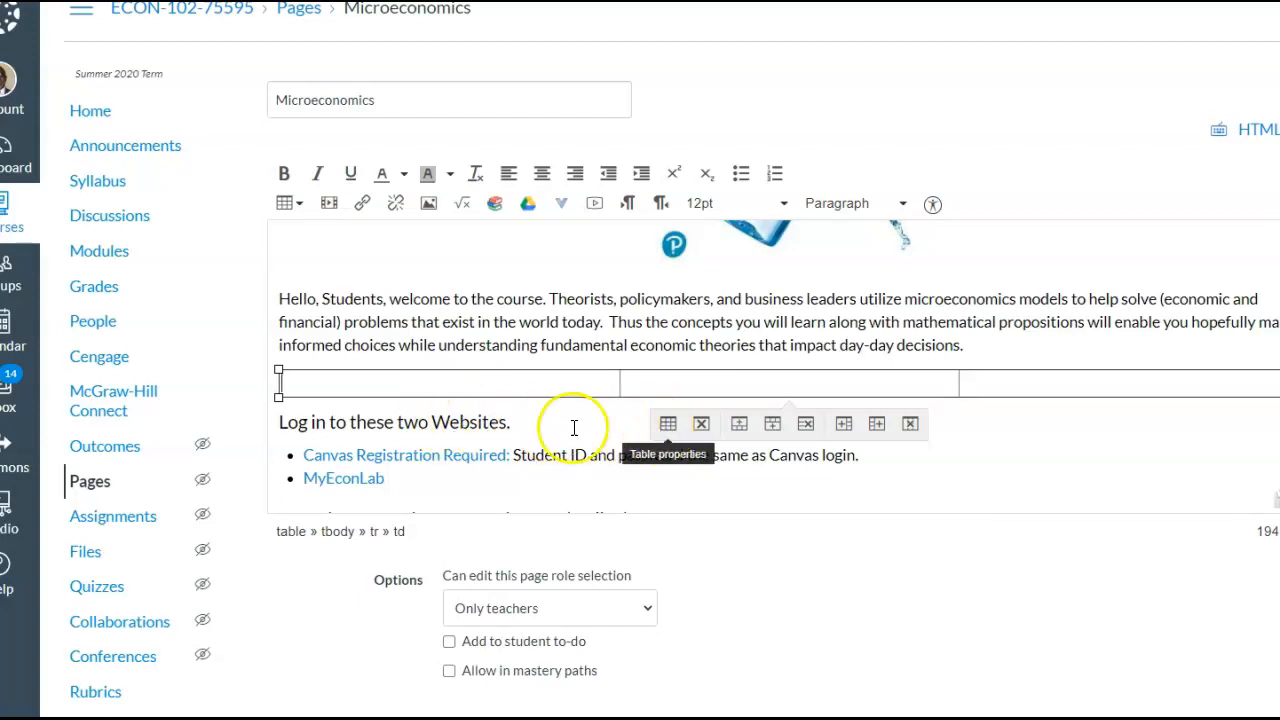
Place the cursor in the table's first cell and start uploading a new image to the course.
scroll(550, 440, down, 2)
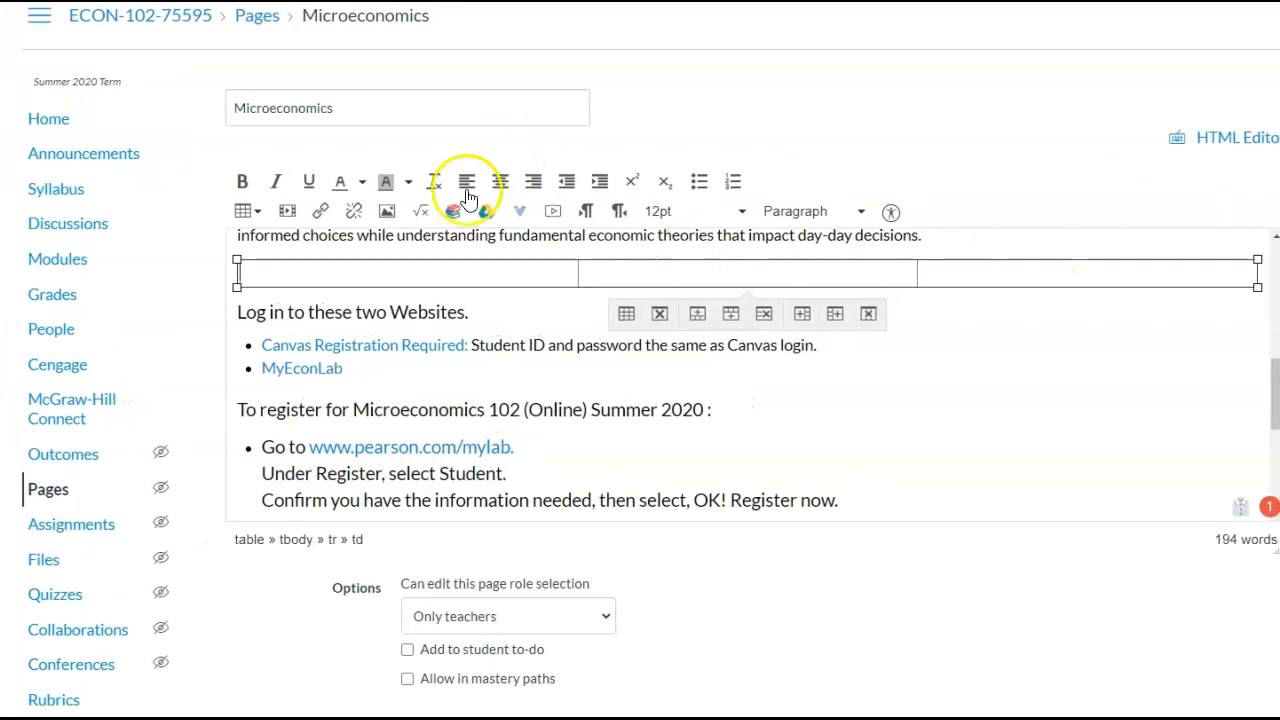
click(399, 276)
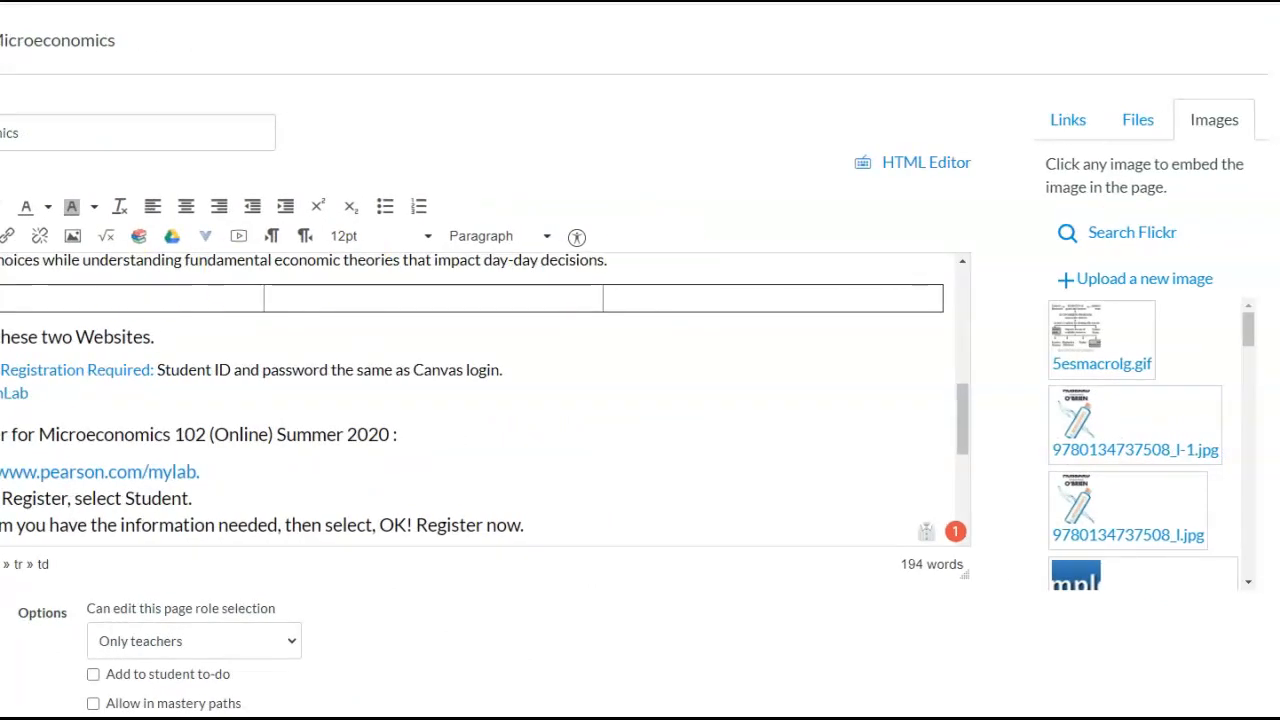
click(92, 297)
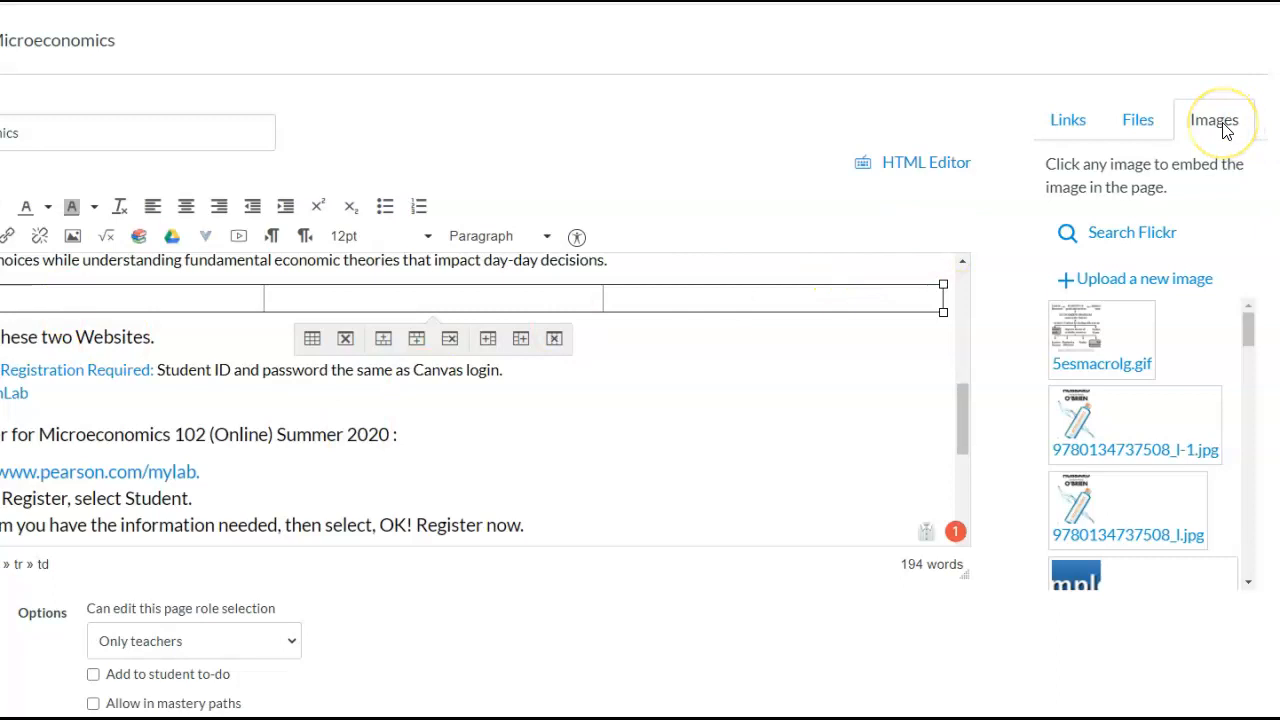
click(1118, 280)
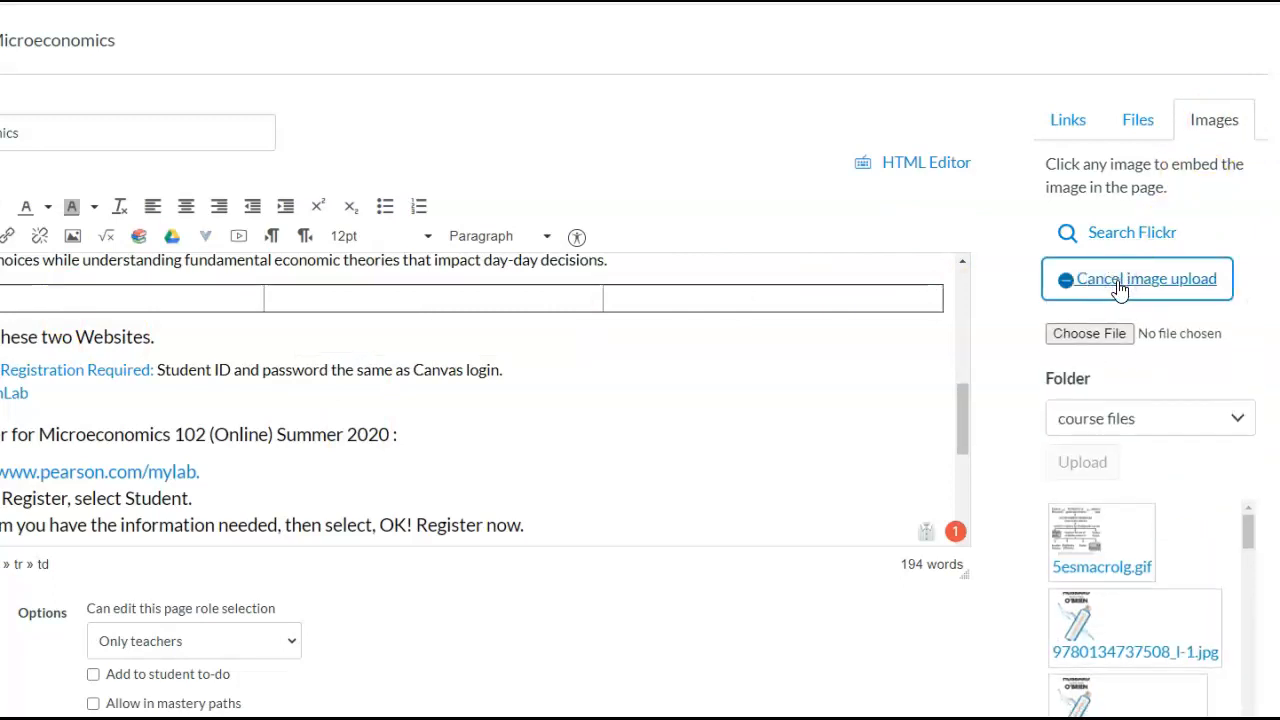
Look through the existing course images, including the previously uploaded button files.
scroll(1160, 575, down, 5)
scroll(1137, 597, down, 5)
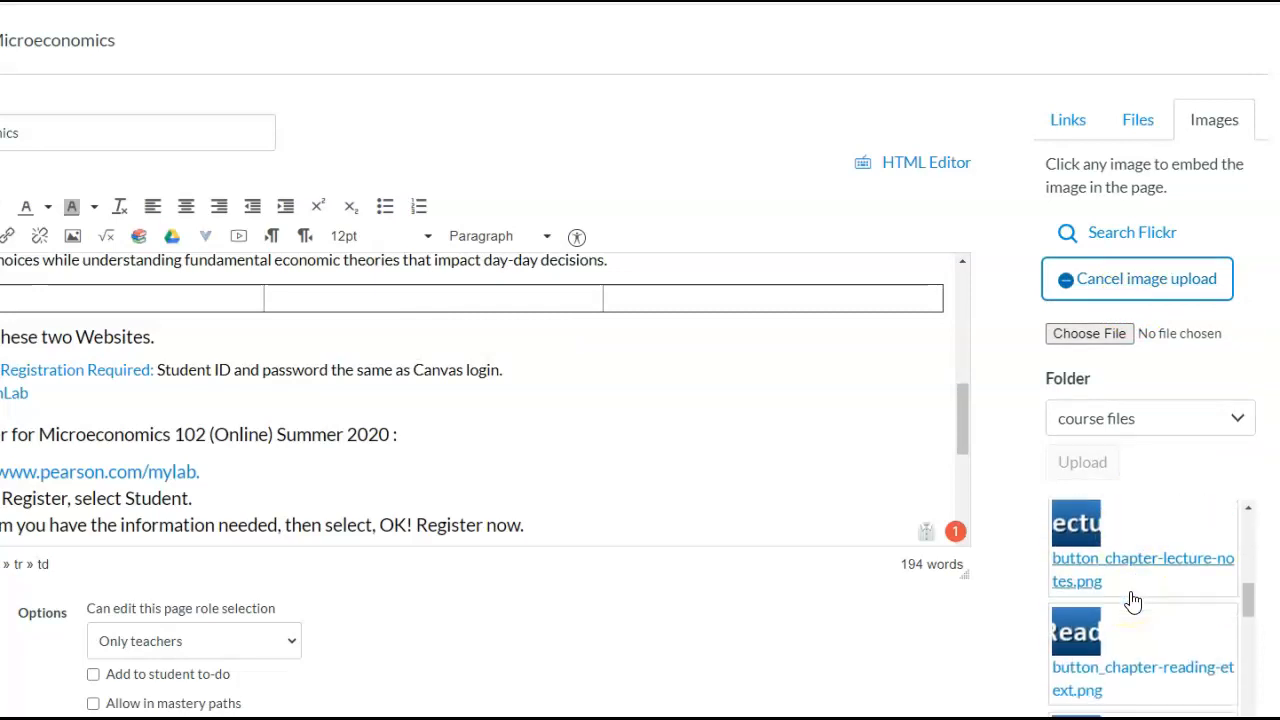
scroll(1135, 600, down, 10)
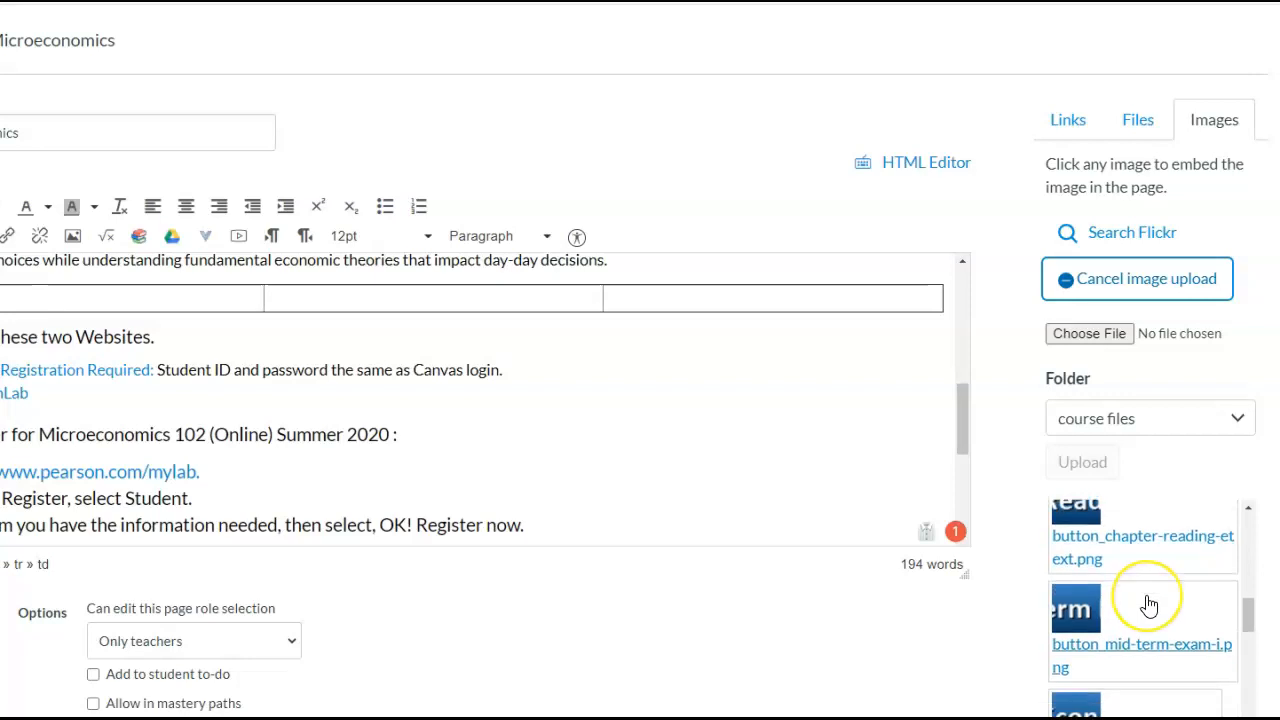
scroll(1160, 608, down, 4)
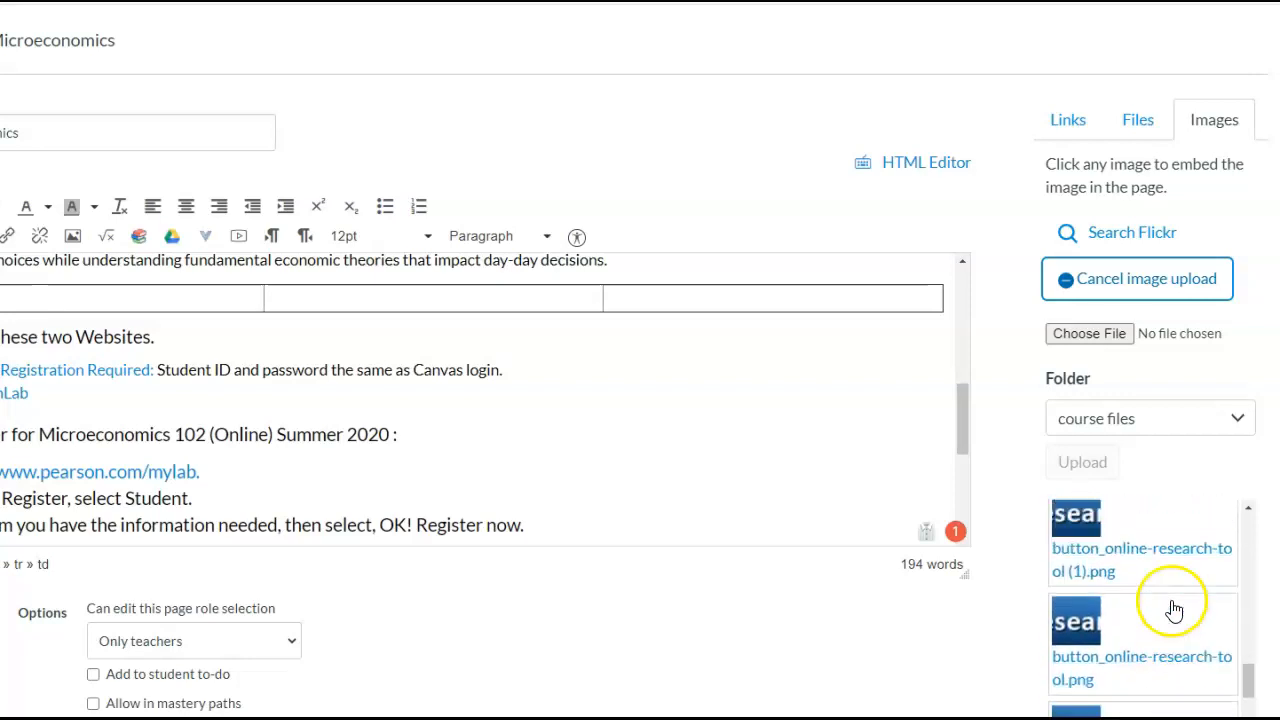
scroll(1148, 660, down, 3)
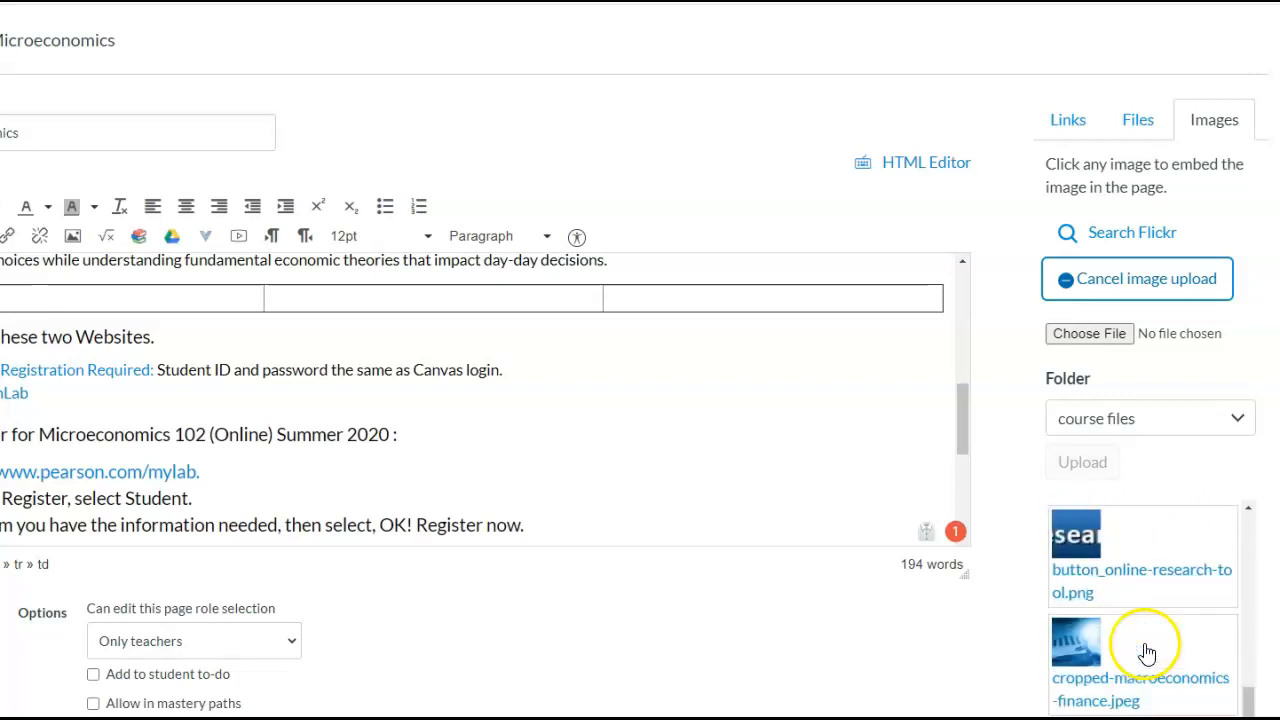
scroll(1148, 648, down, 3)
scroll(1146, 648, up, 6)
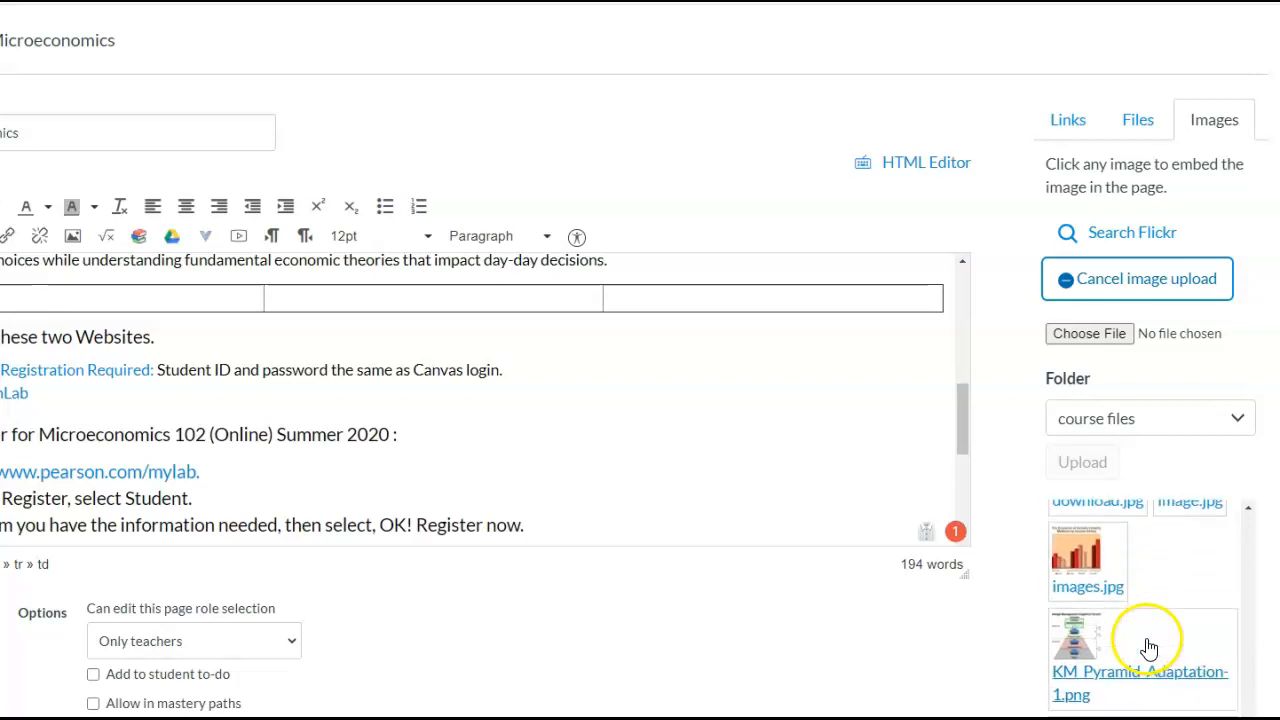
scroll(1140, 648, down, 10)
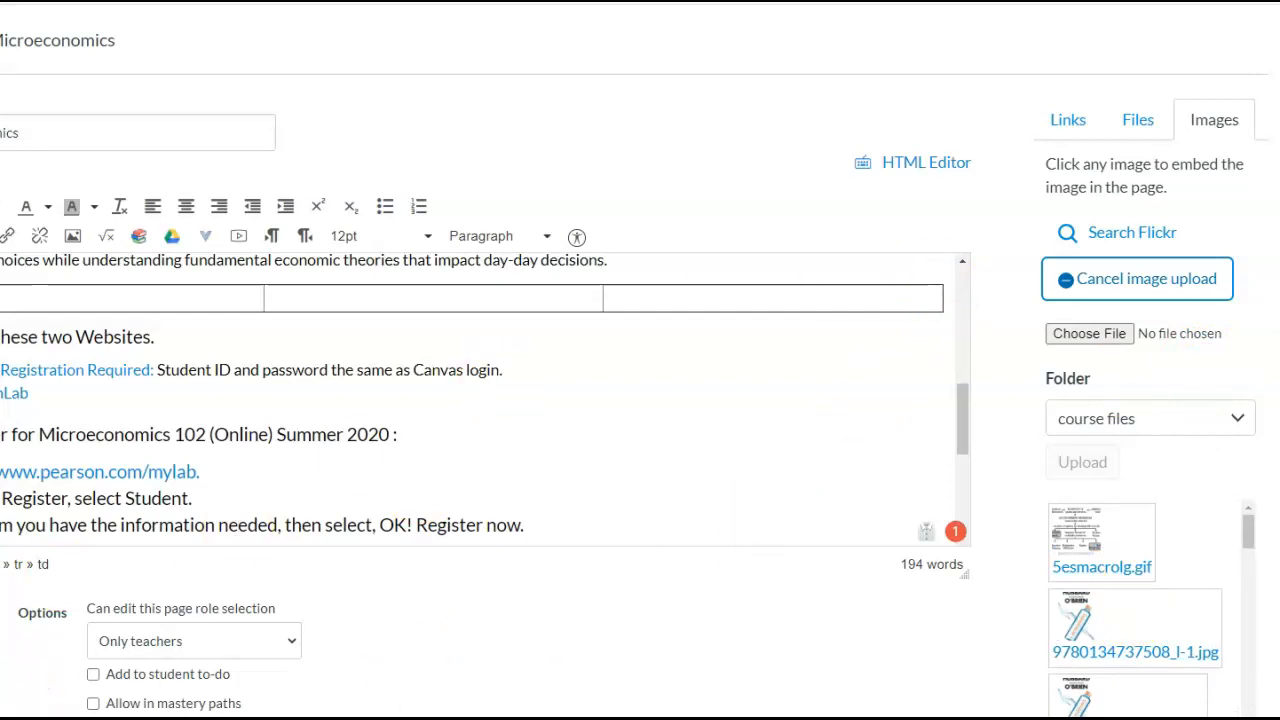
Upload the "Course Syllabus: Microeconomics" button image to course files with the alternative text "Syllabus", inserting it in the first table cell.
scroll(640, 370, down, 1)
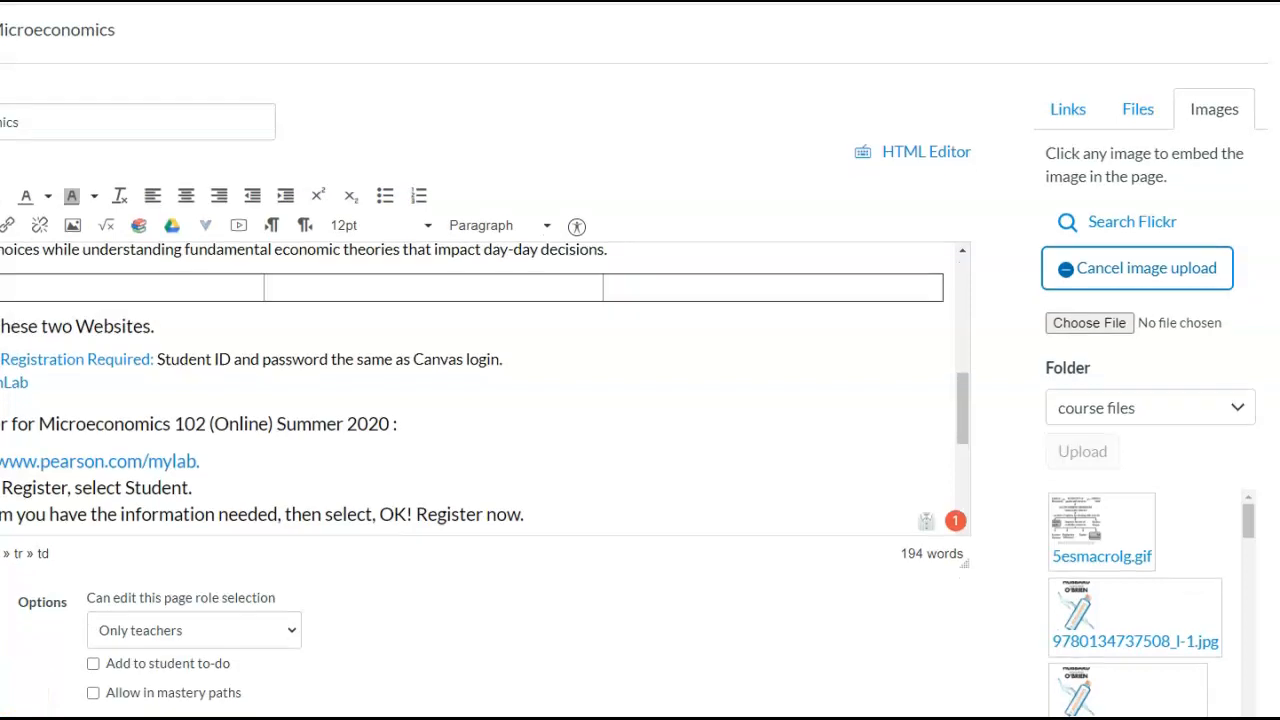
drag(110, 632, 1148, 325)
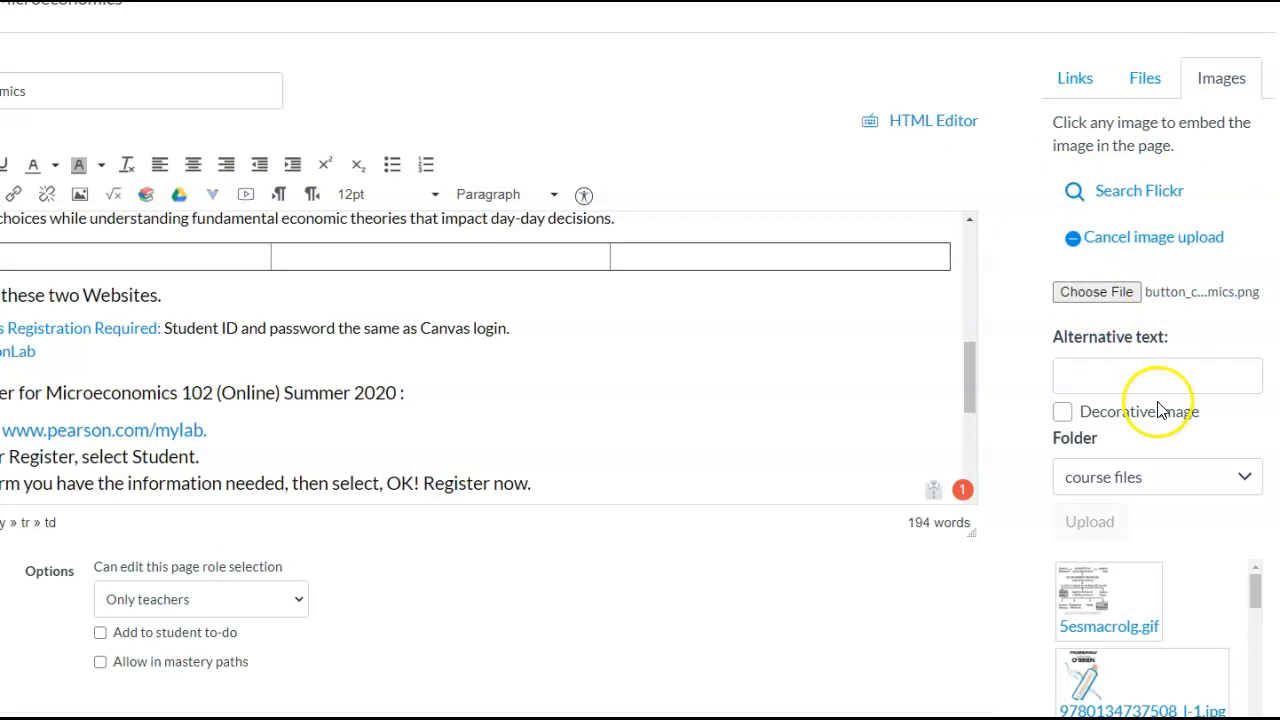
click(1101, 385)
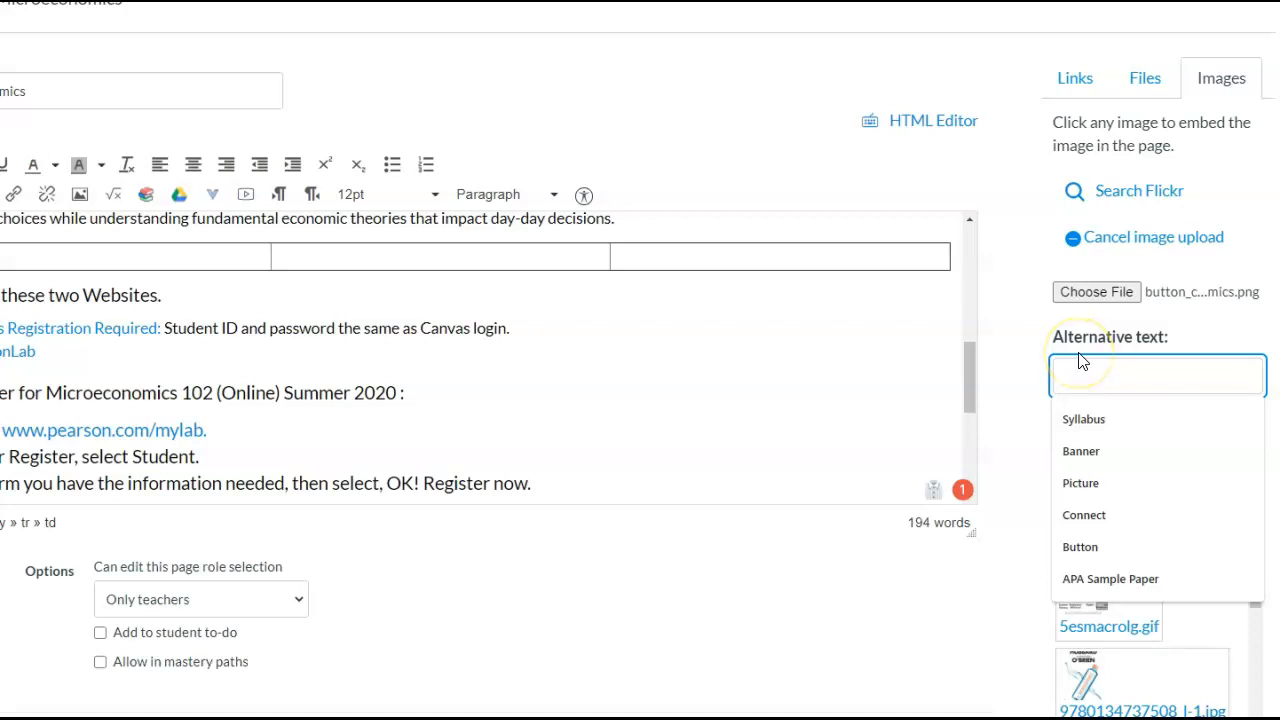
click(1094, 420)
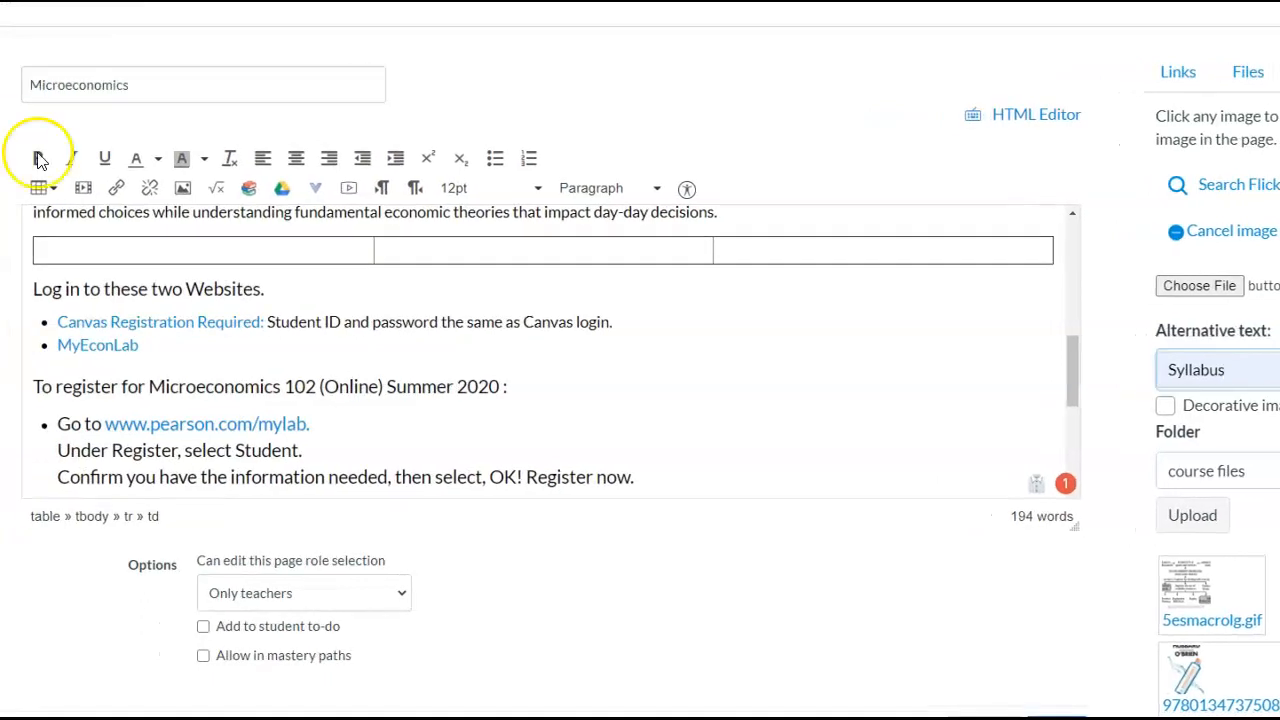
click(1206, 526)
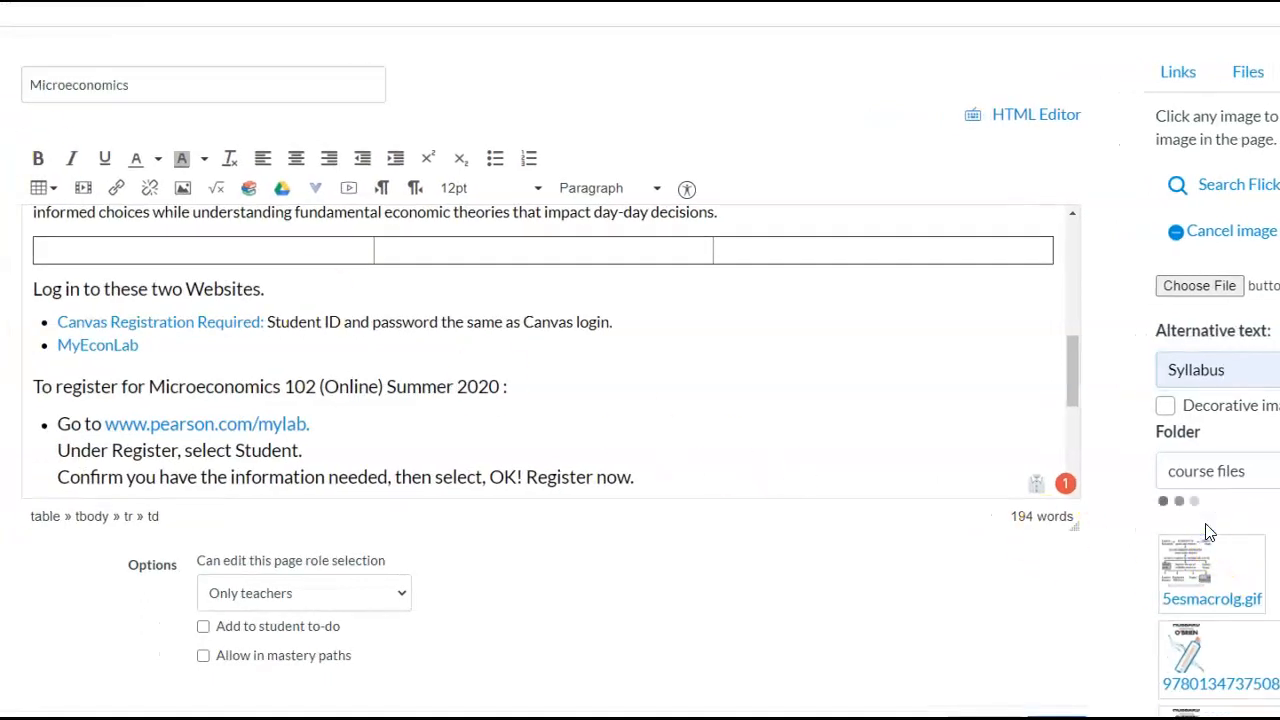
click(1207, 533)
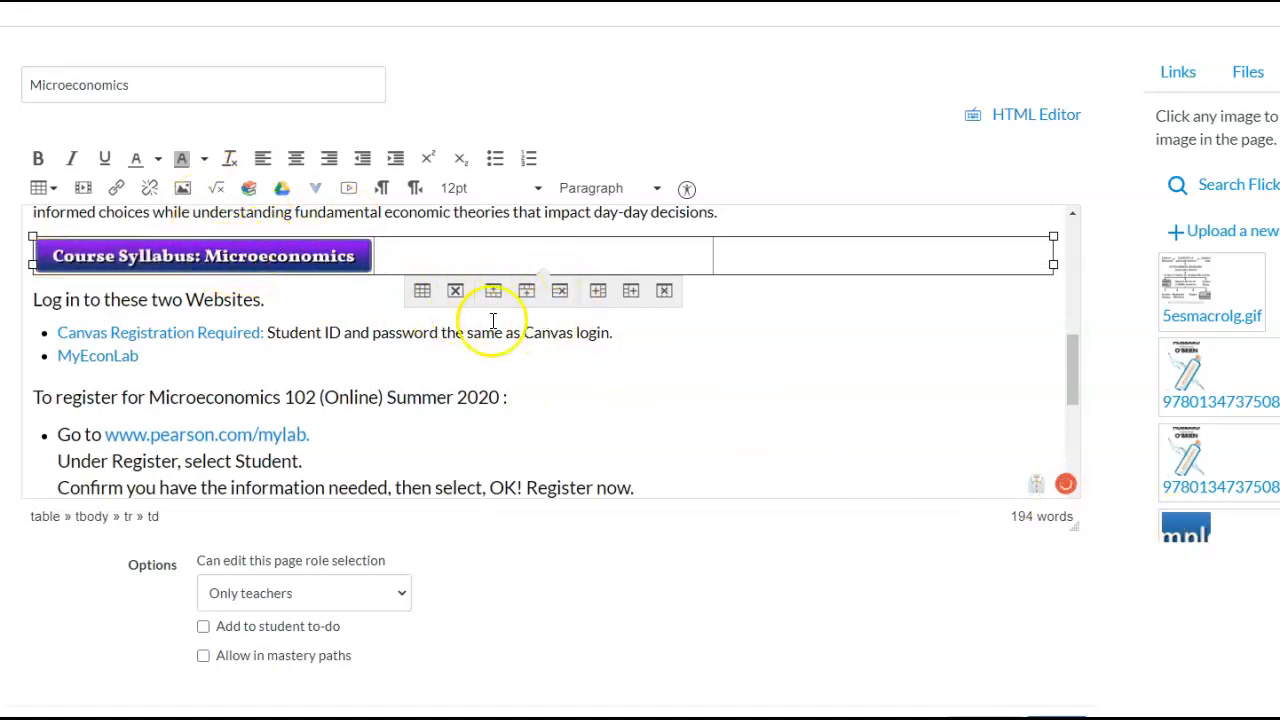
Link the "Course Syllabus: Microeconomics" button image to the Econ 102 2020 syllabus document for section 75595 in the course files.
scroll(823, 446, up, 1)
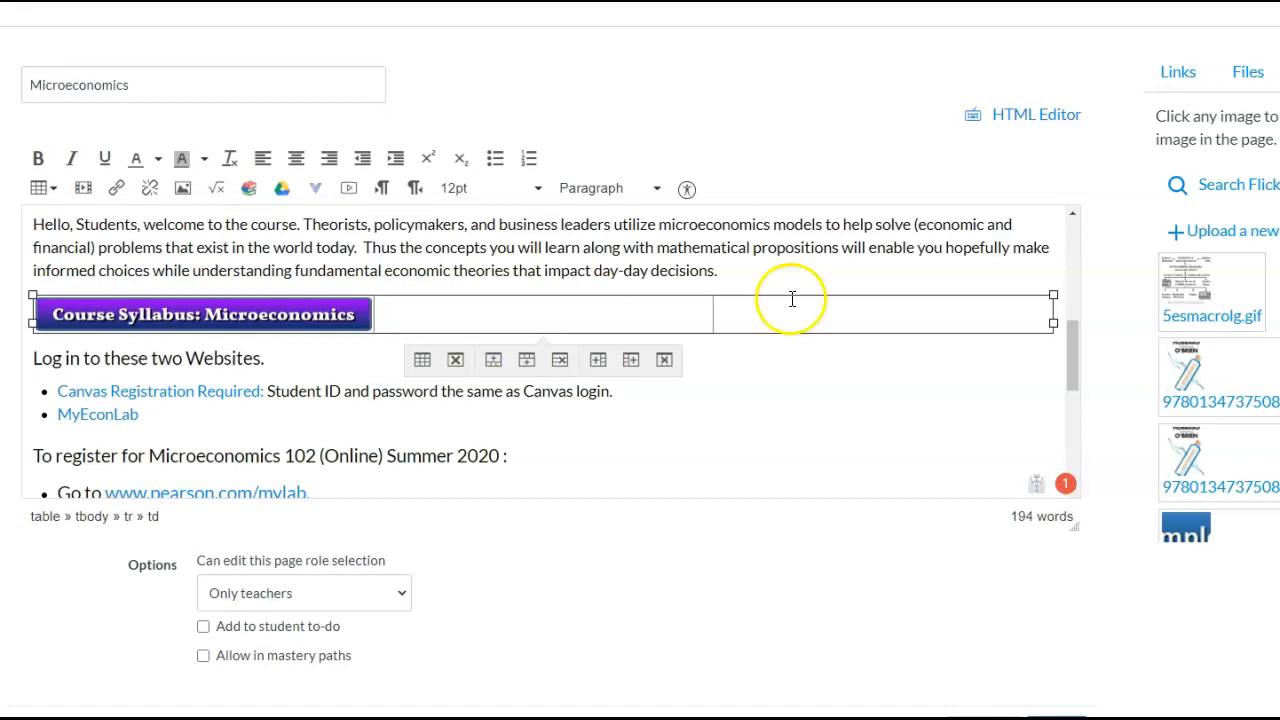
scroll(386, 560, down, 1)
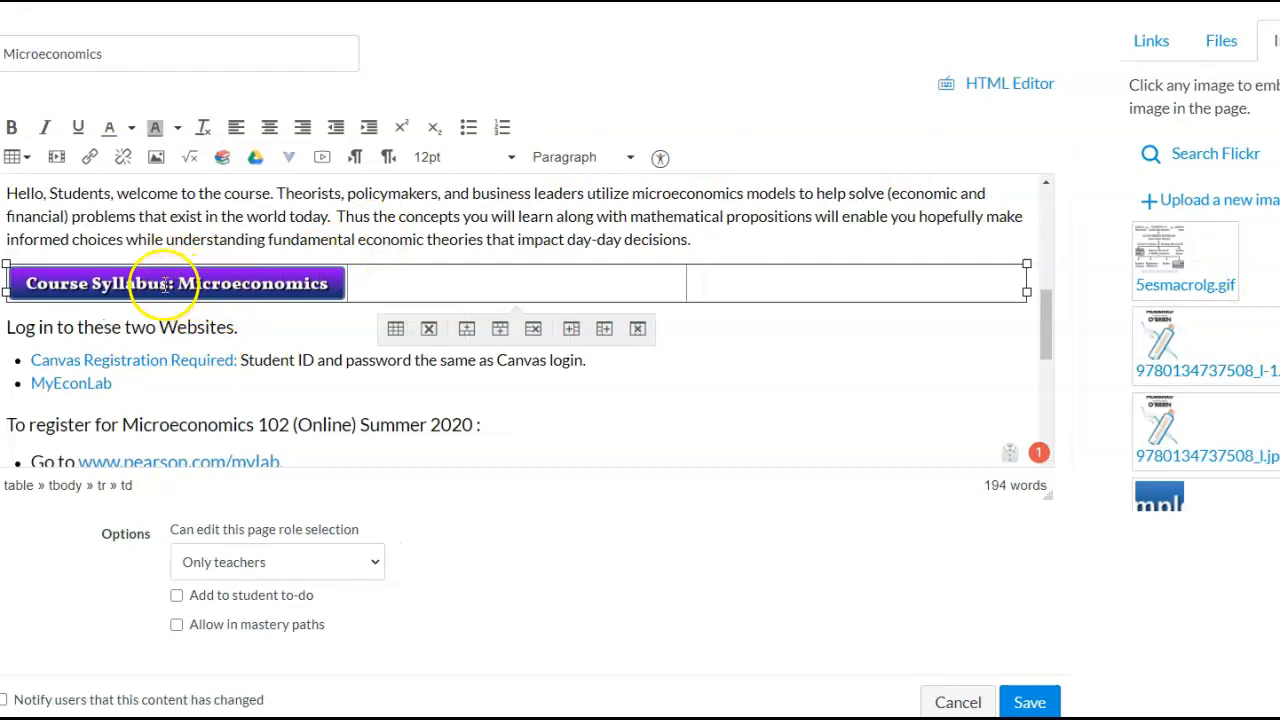
click(164, 284)
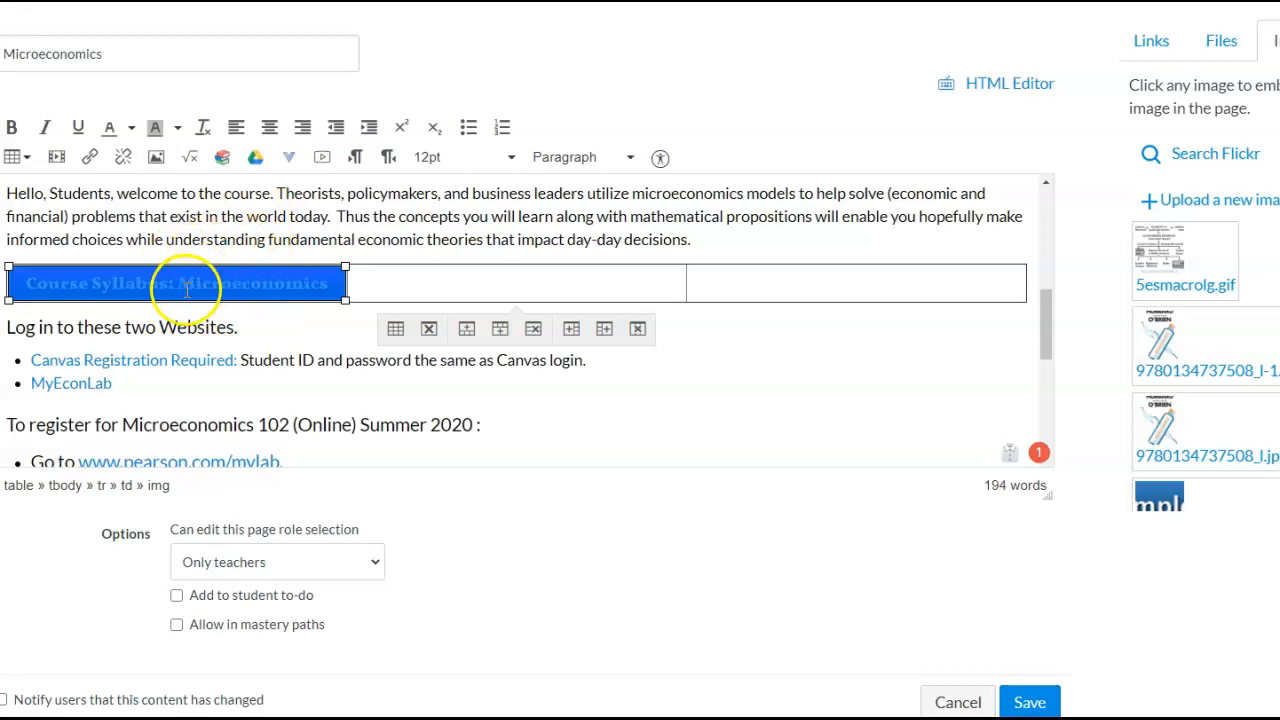
click(1215, 50)
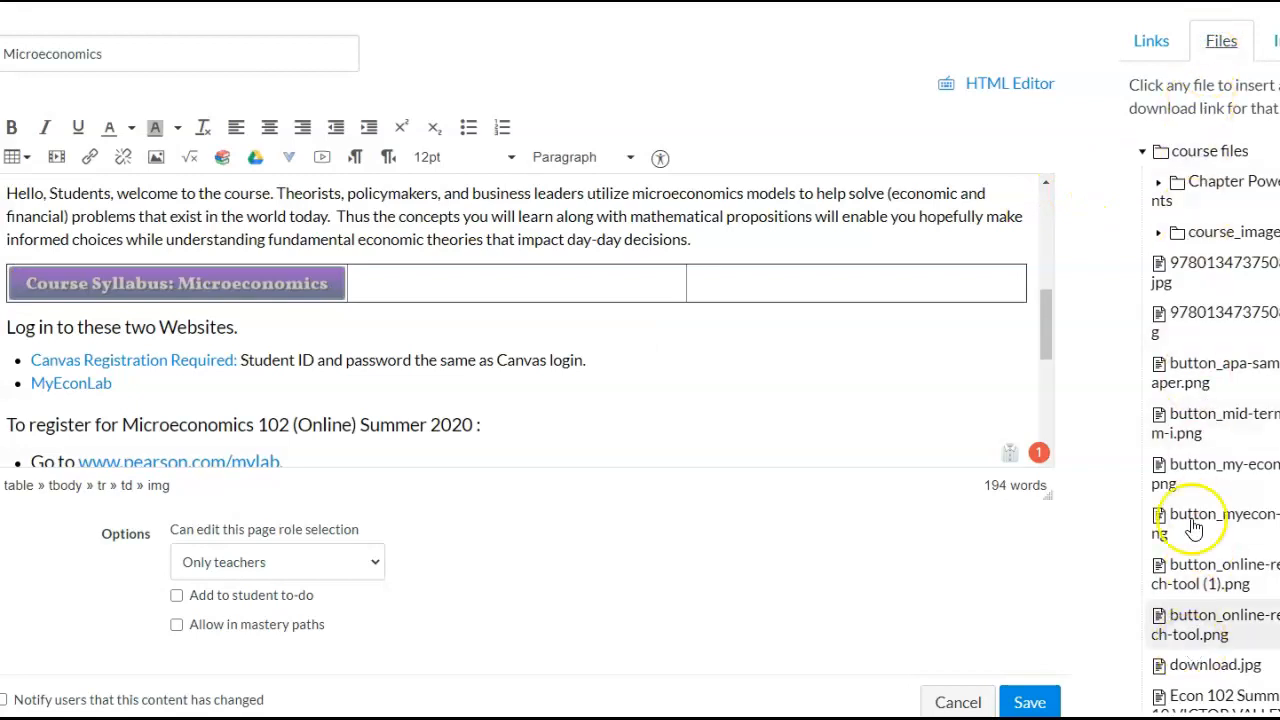
click(1152, 42)
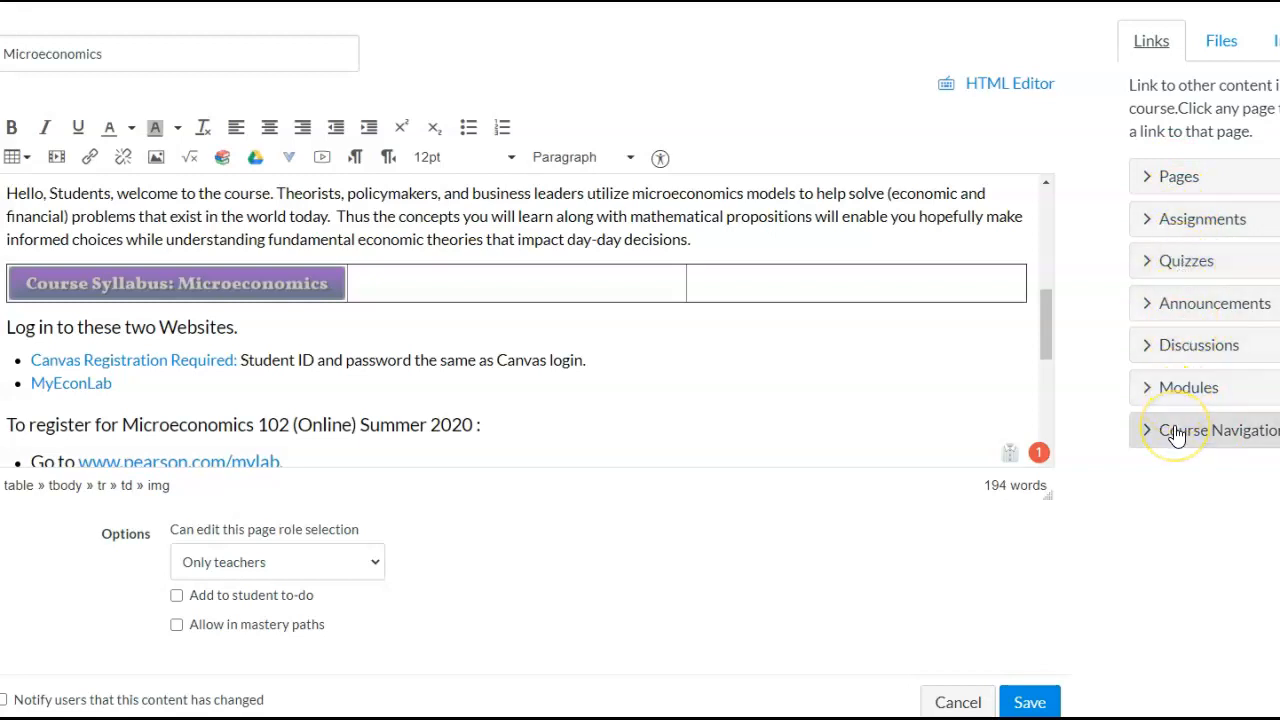
click(1178, 190)
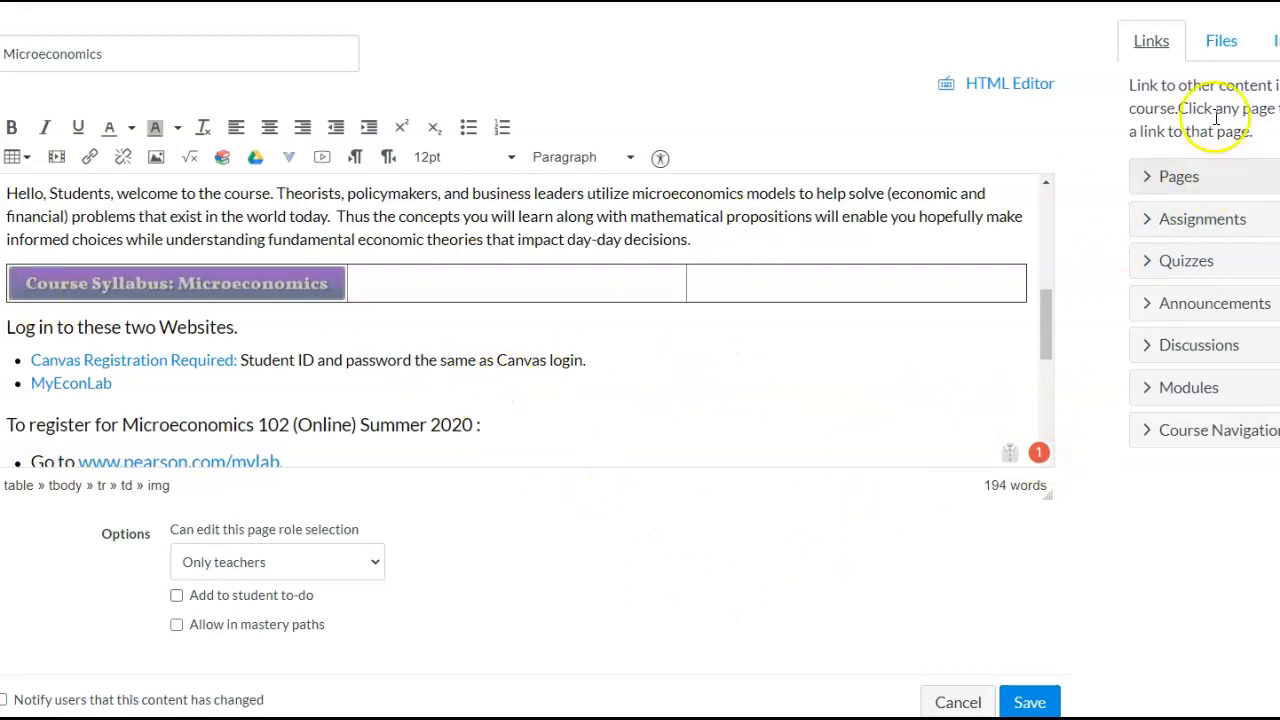
click(1219, 45)
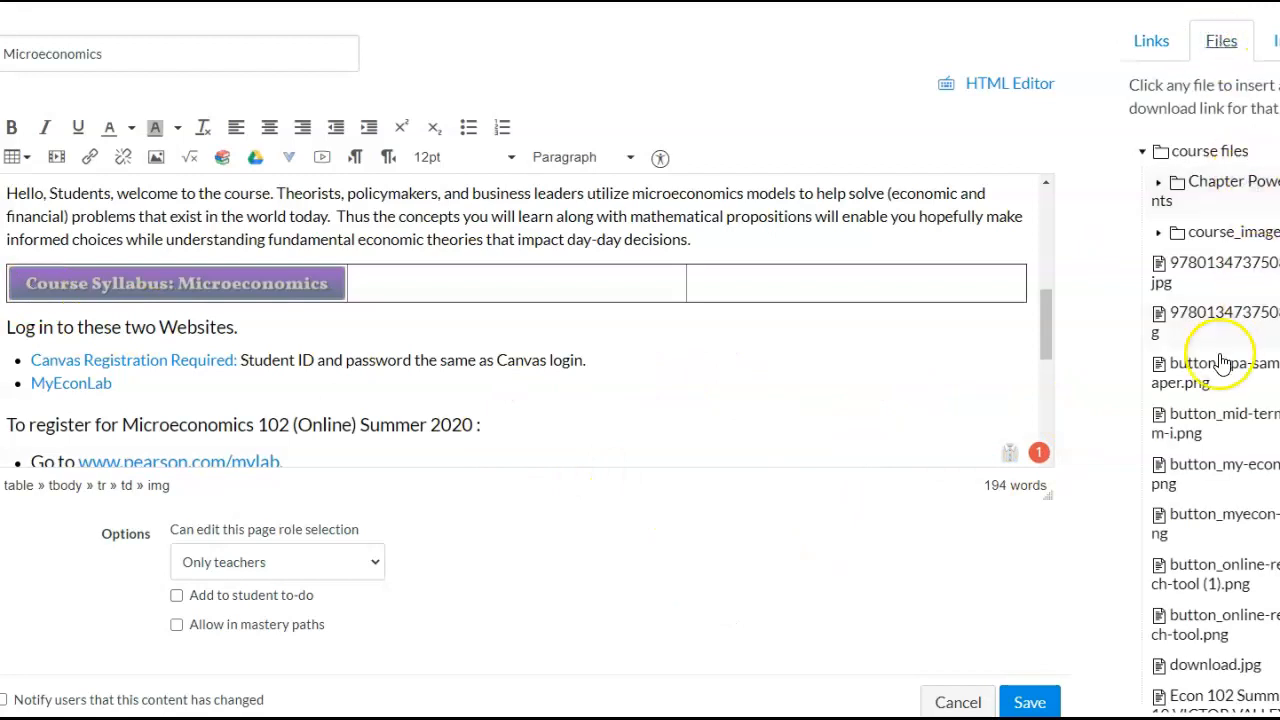
scroll(1207, 413, down, 1)
scroll(1207, 413, down, 5)
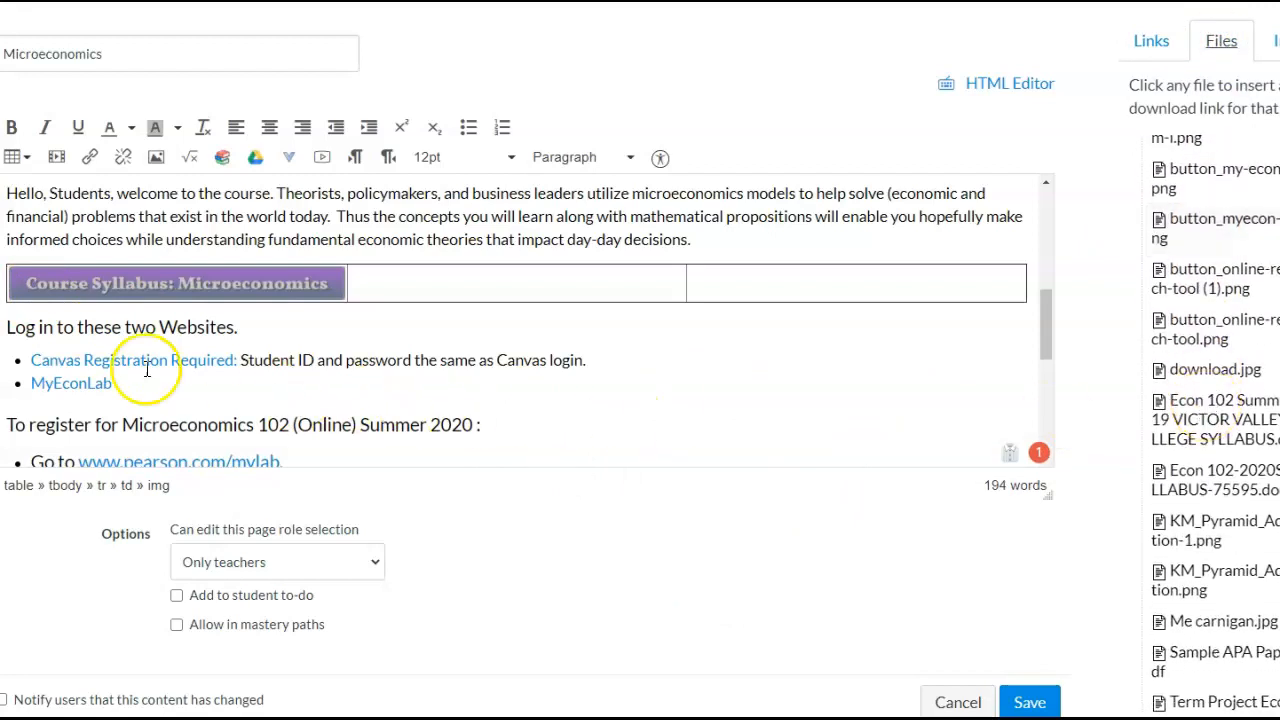
scroll(1153, 447, down, 3)
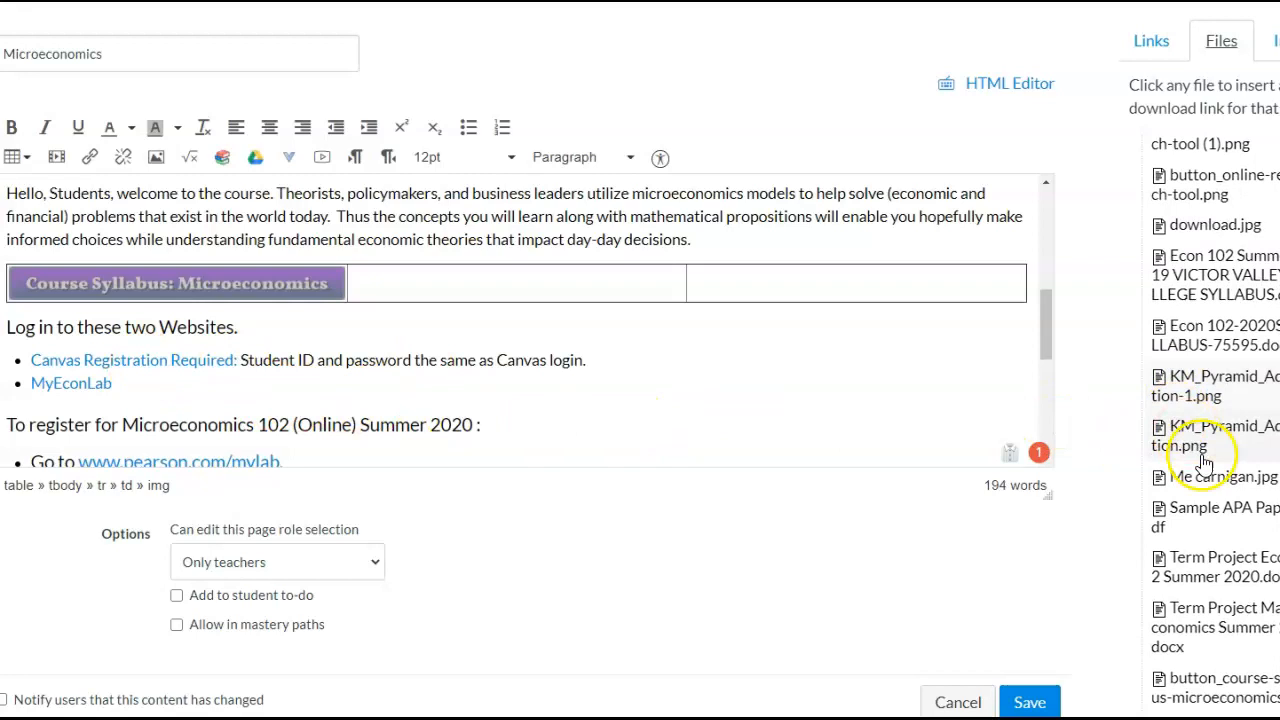
click(1210, 352)
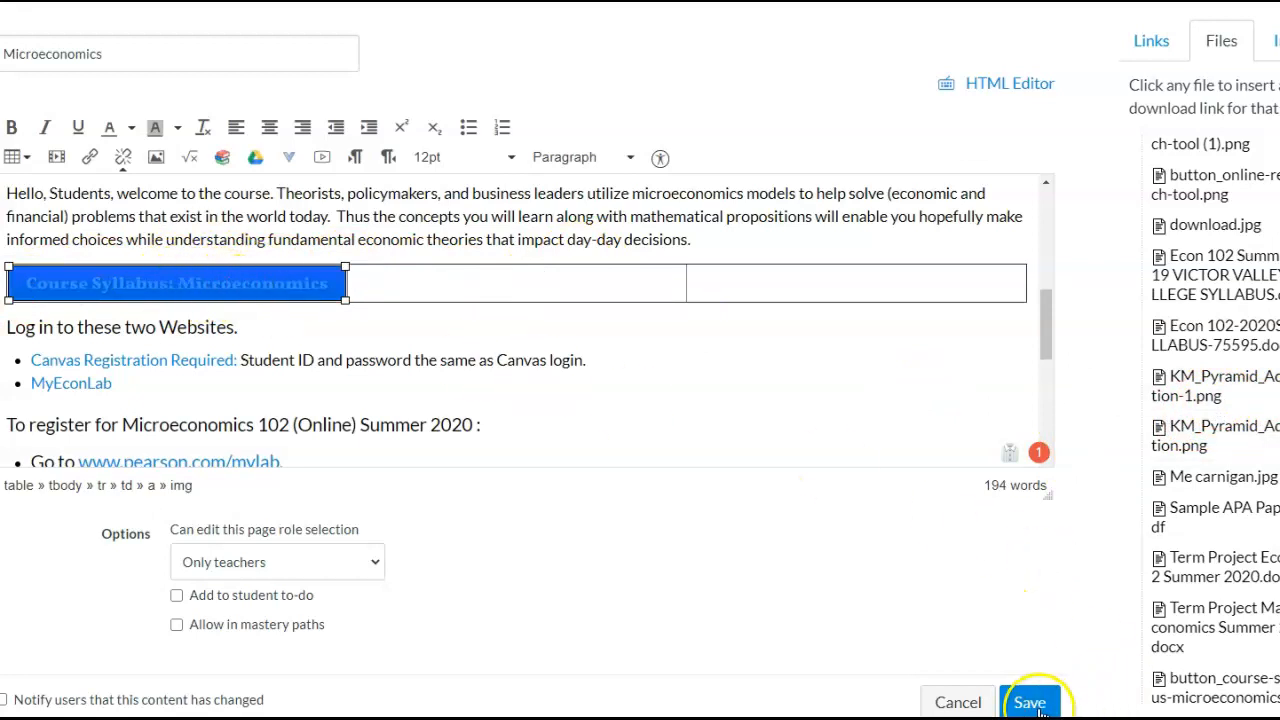
Save the Microeconomics page and review the syllabus button in its table on the saved page.
scroll(534, 386, down, 1)
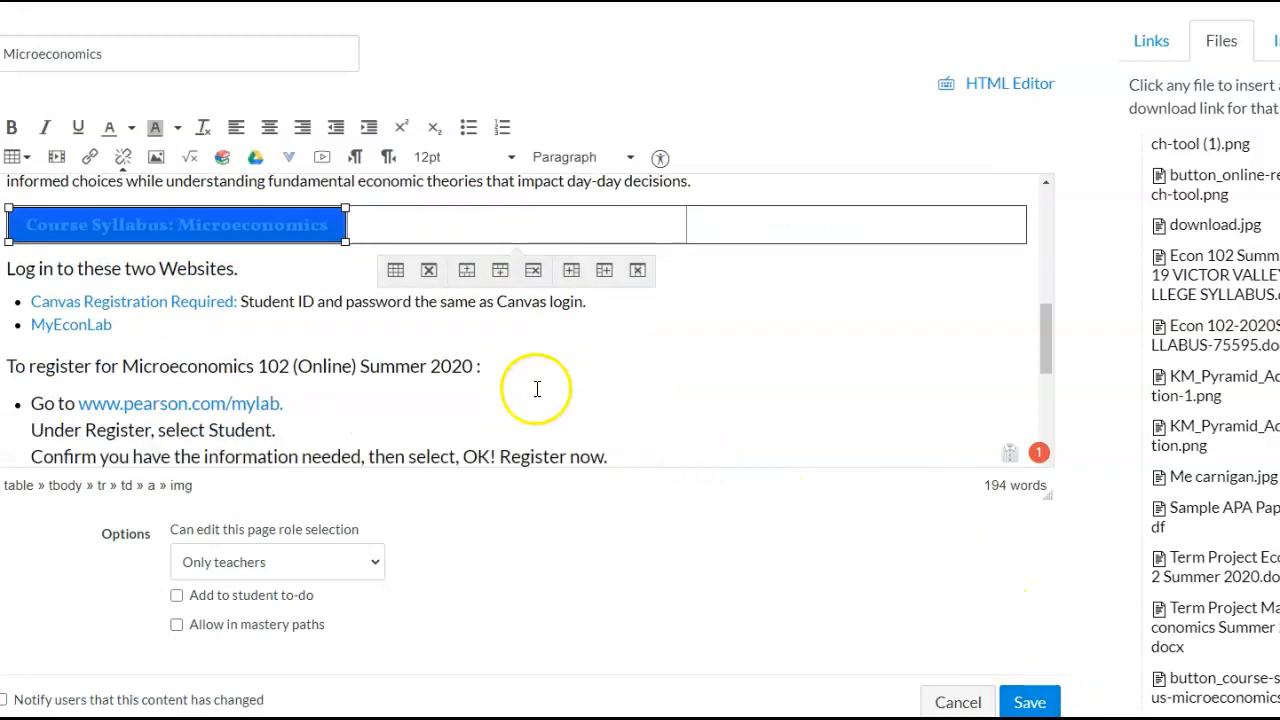
click(1027, 704)
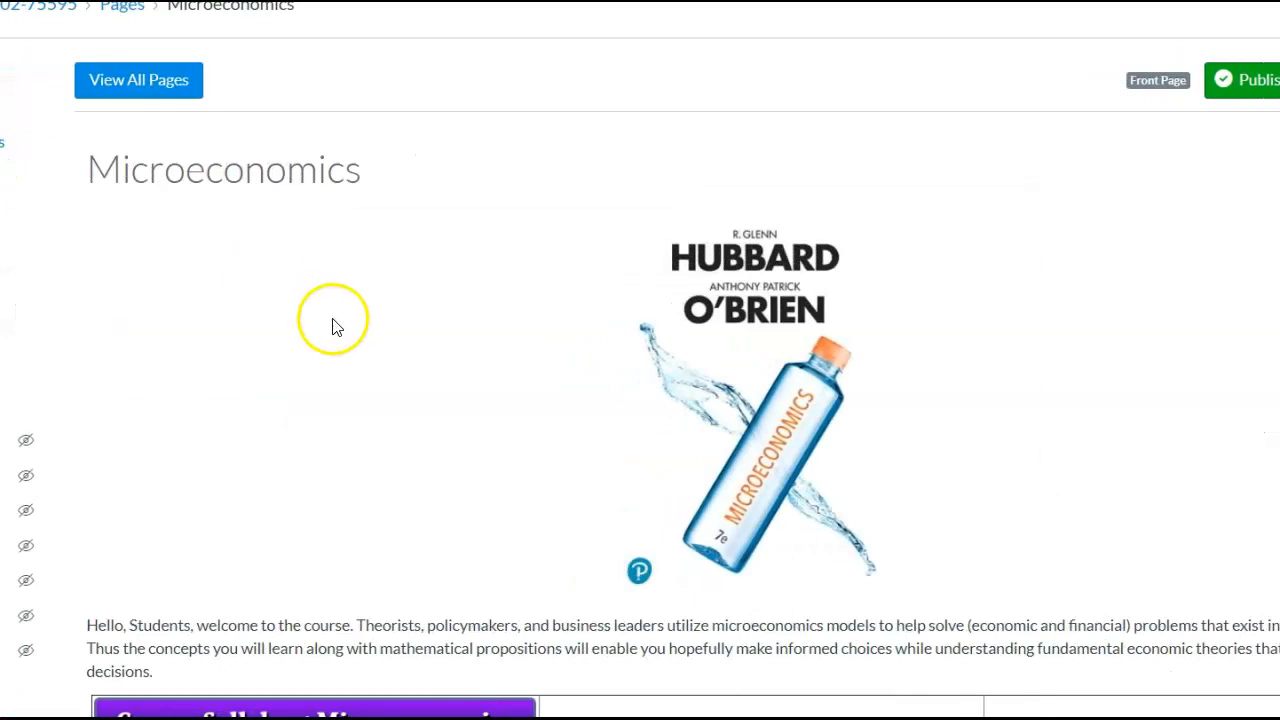
scroll(1129, 451, down, 1)
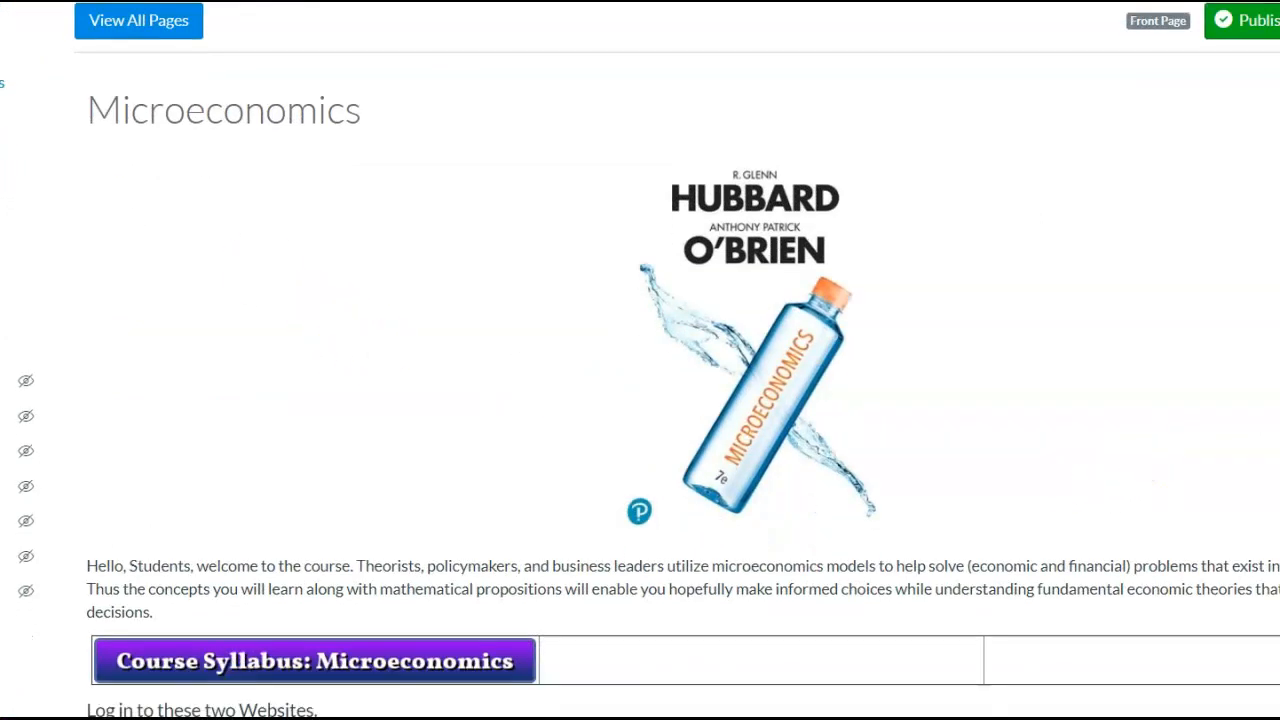
scroll(782, 467, down, 2)
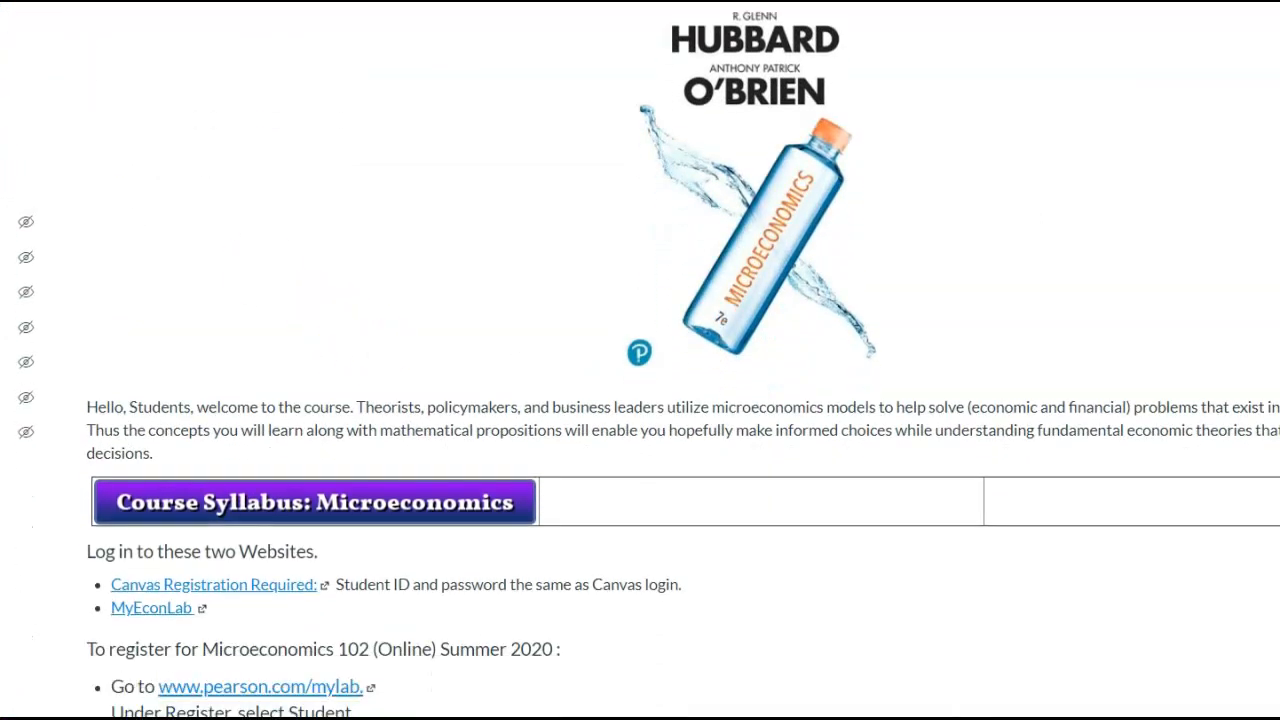
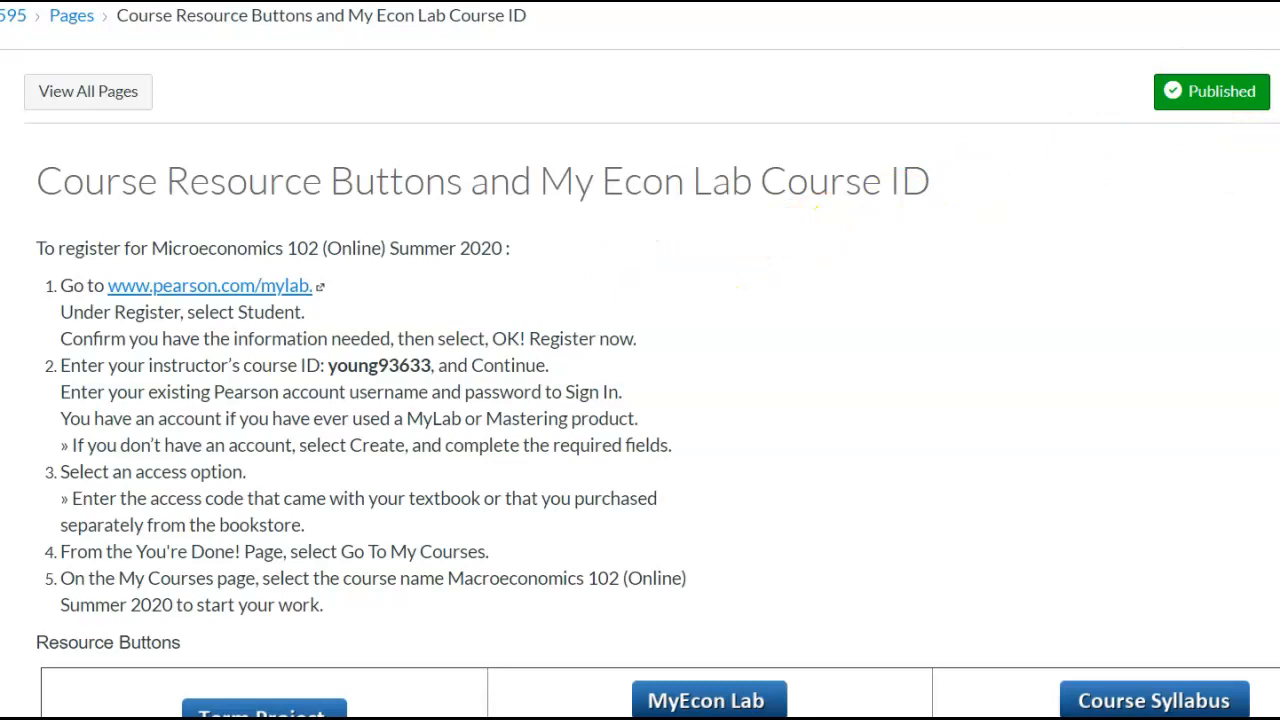
Open the "Course Resource Buttons and My Econ Lab Course ID" page for editing.
click(1279, 92)
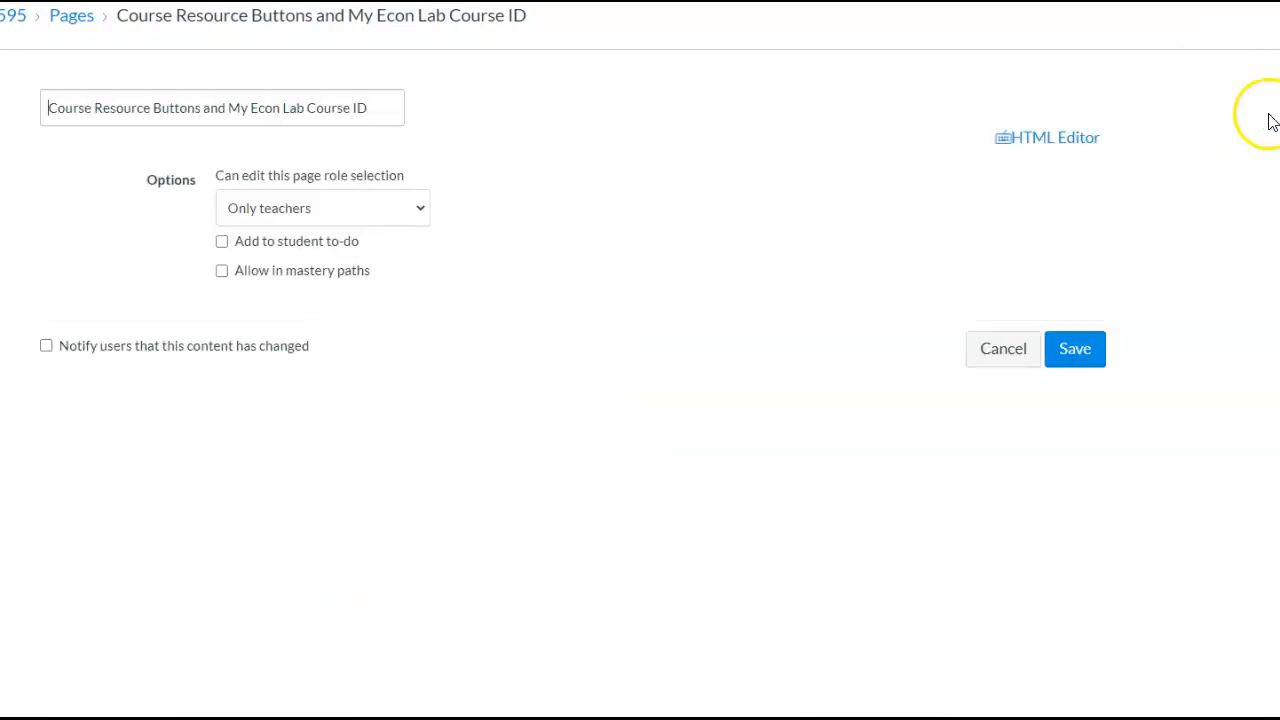
scroll(526, 460, down, 5)
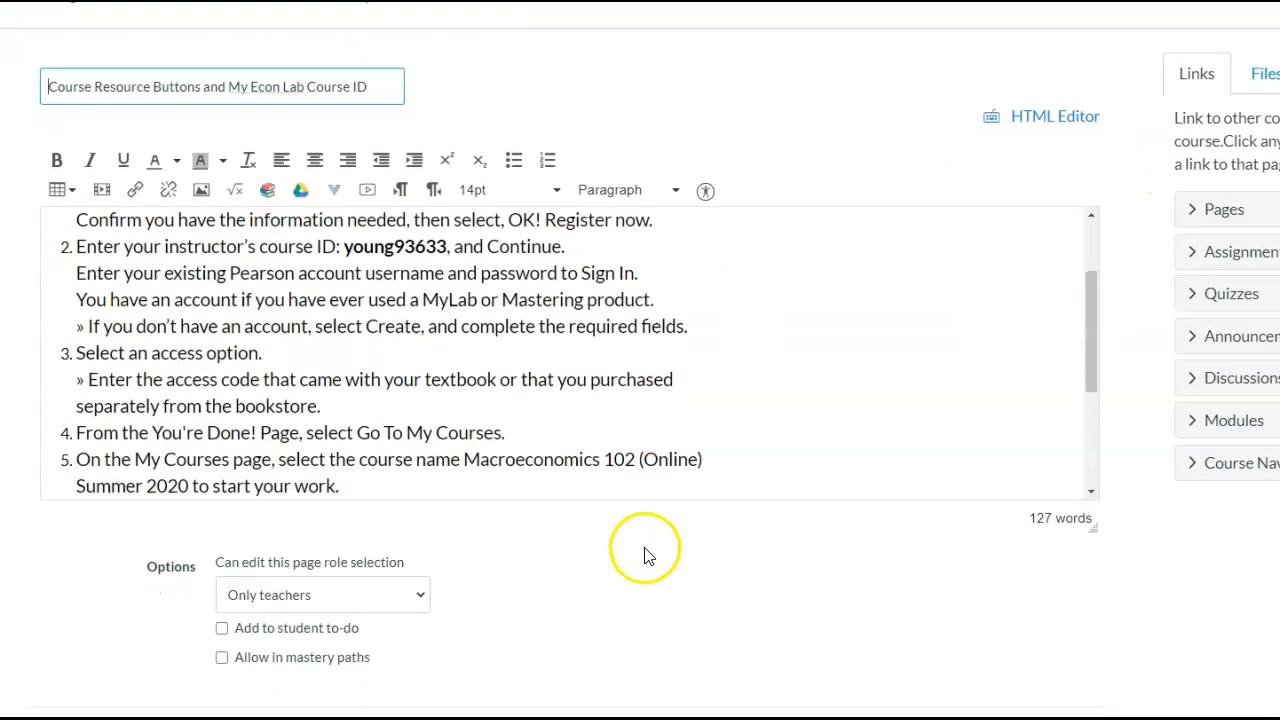
Link the "Course Syllabus" button in the Resource Buttons table to Econ 102-2020SU-SYLLABUS-75595.docx from the course files and save the page.
scroll(744, 364, down, 1)
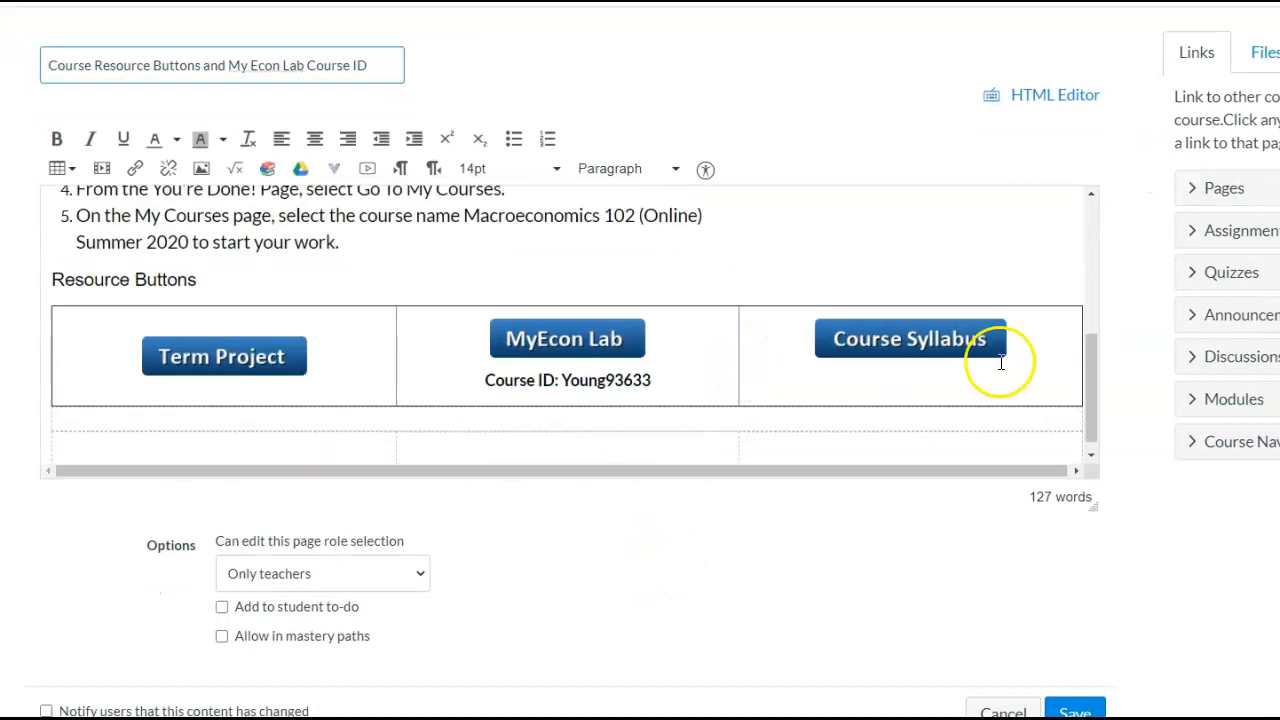
click(896, 337)
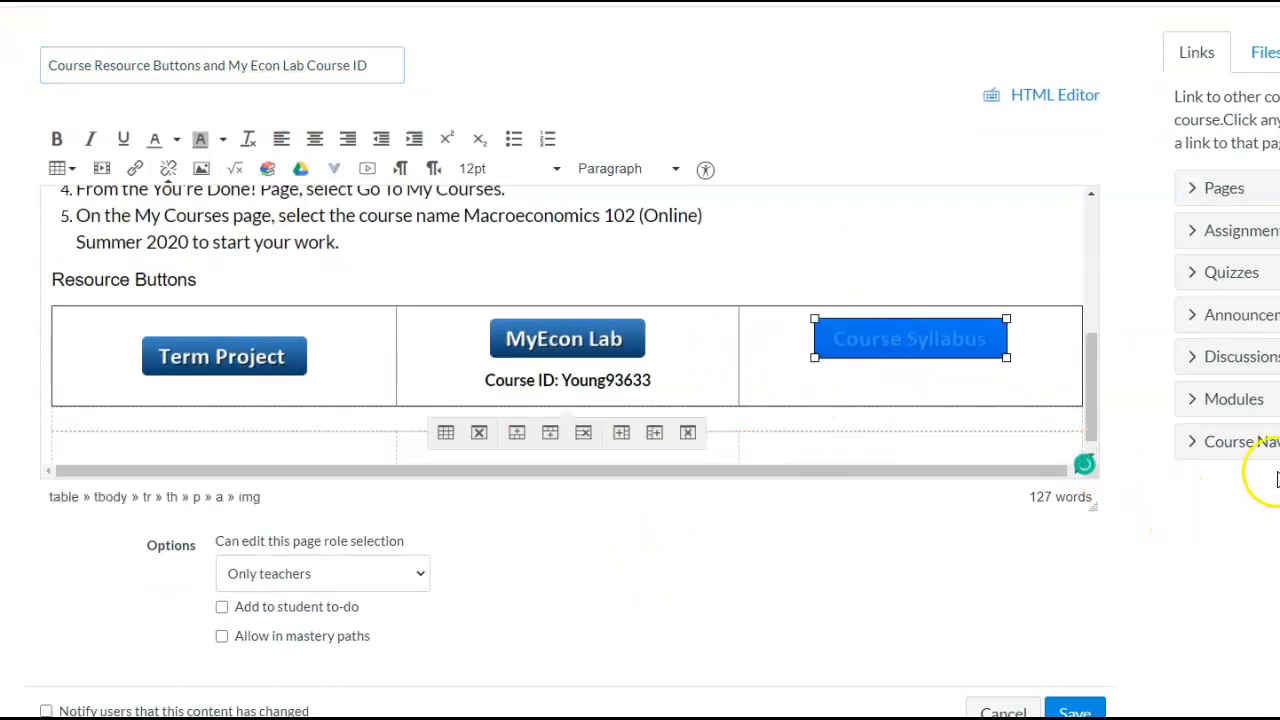
click(1262, 55)
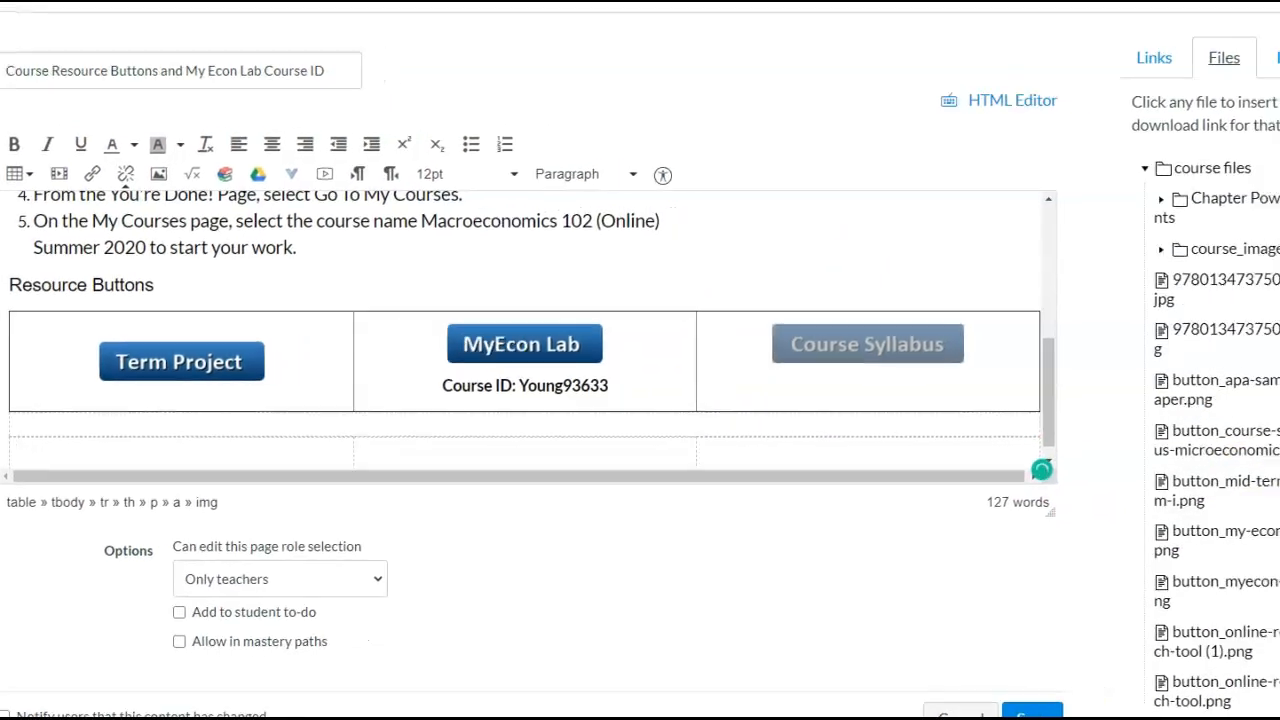
click(996, 626)
scroll(1000, 622, down, 1)
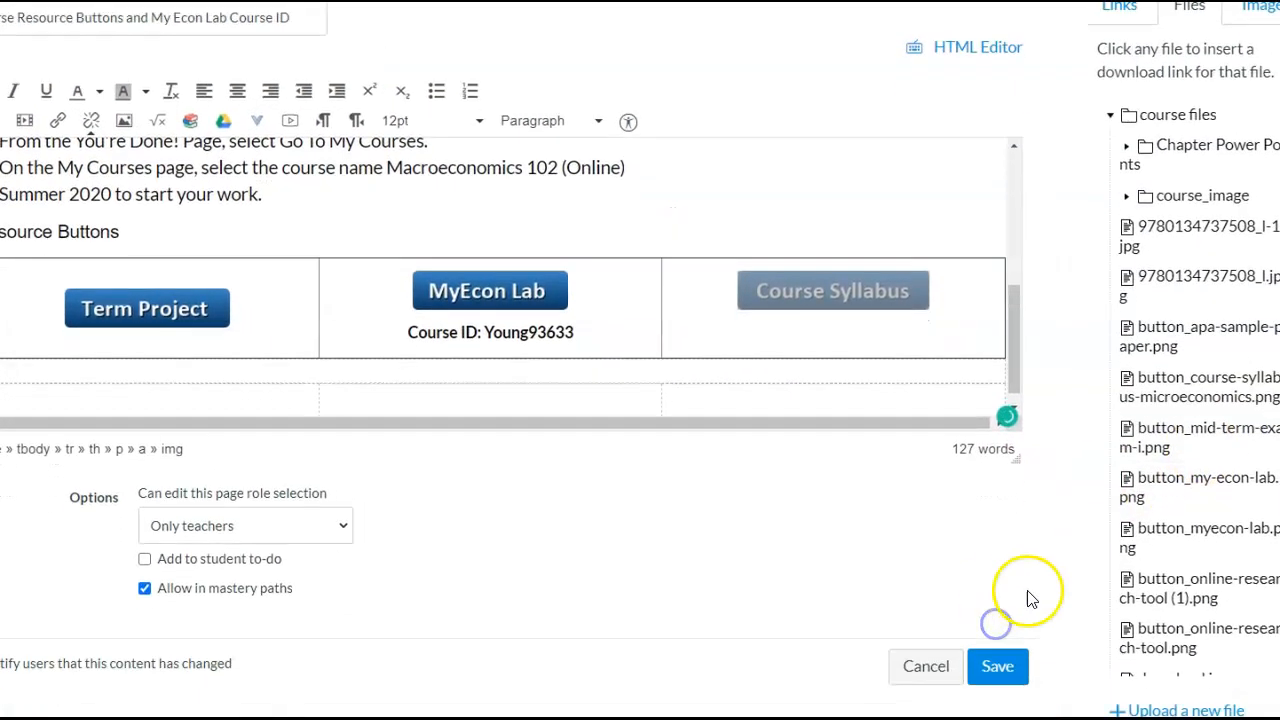
scroll(1272, 420, down, 2)
scroll(1186, 486, down, 3)
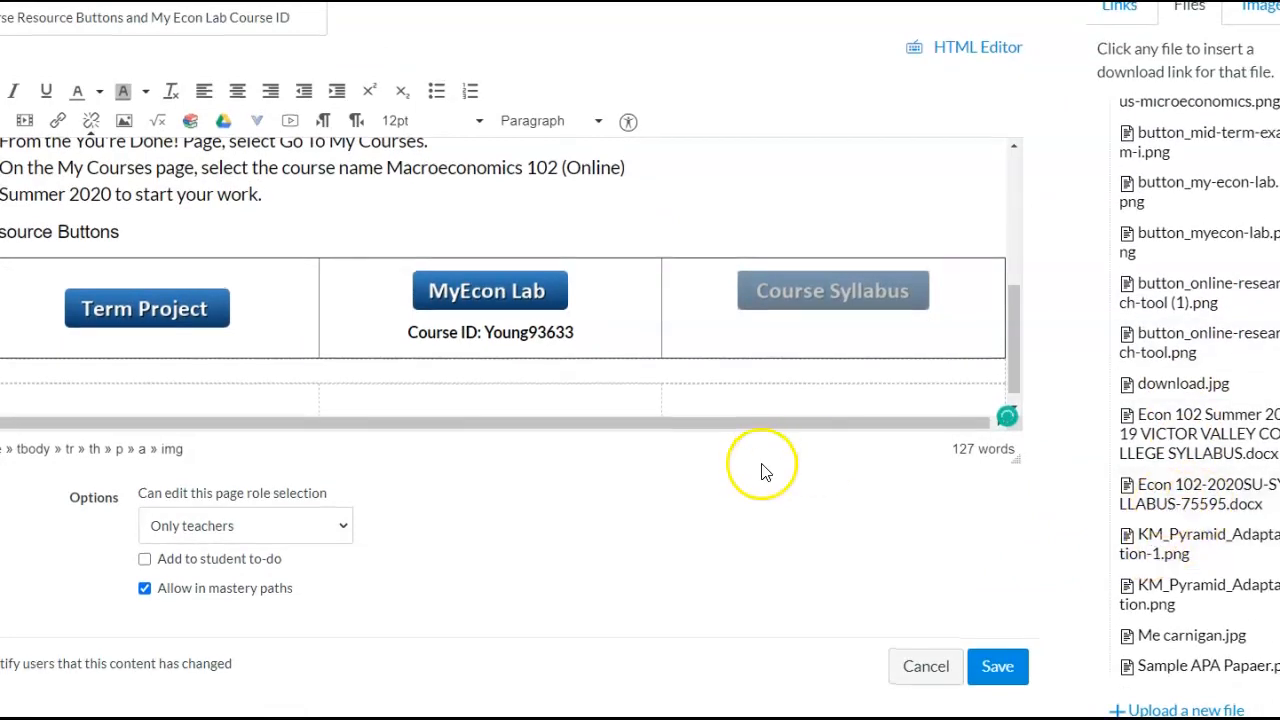
scroll(749, 468, up, 5)
scroll(748, 474, down, 5)
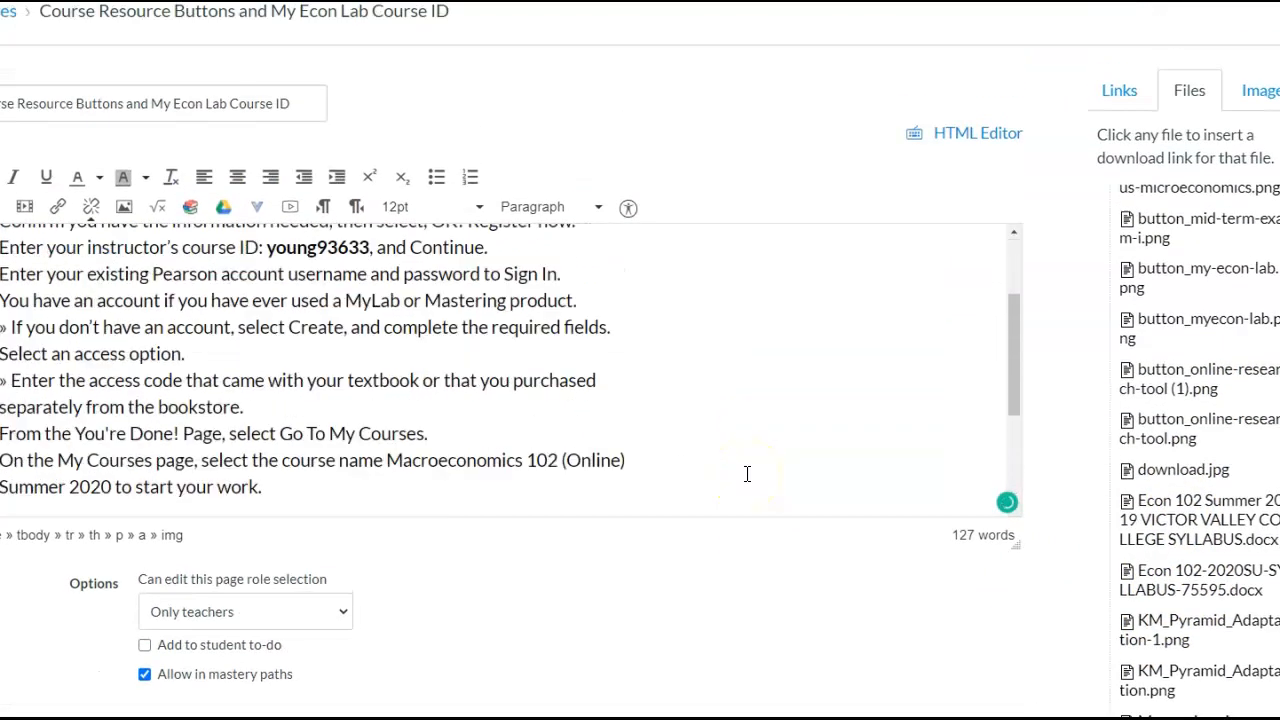
scroll(1186, 574, down, 3)
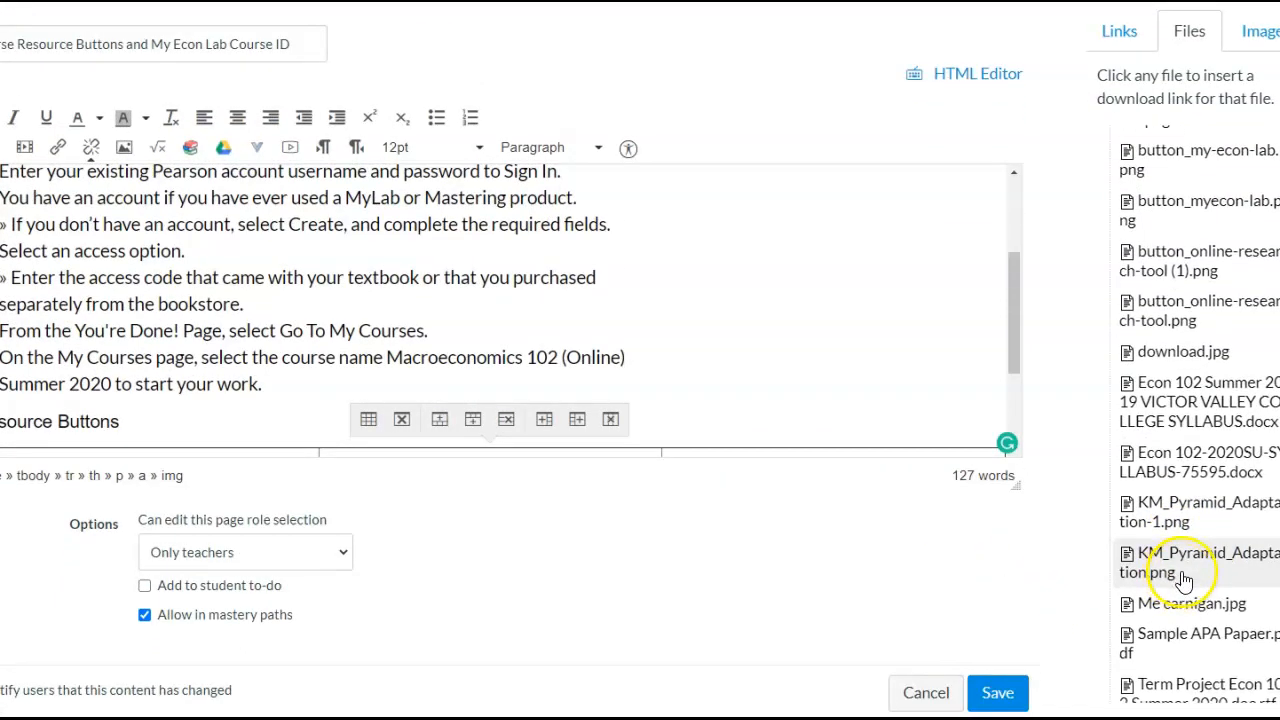
click(1215, 462)
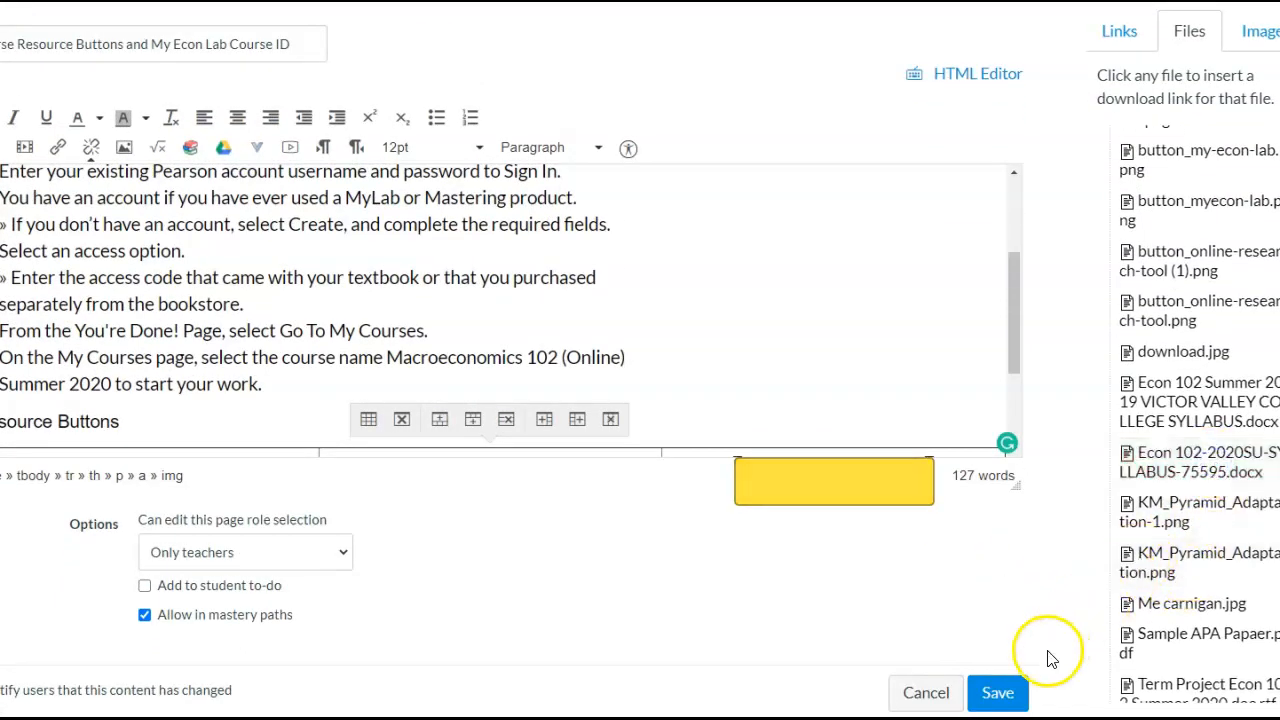
click(995, 690)
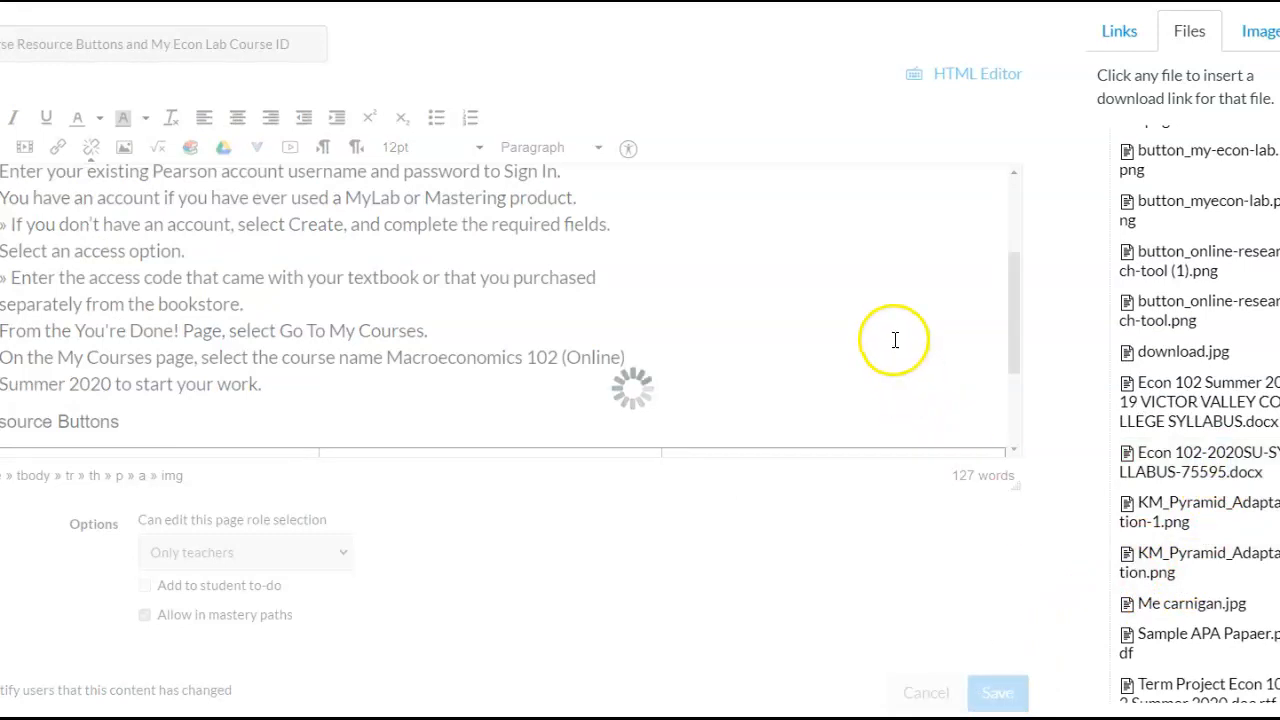
scroll(894, 342, down, 3)
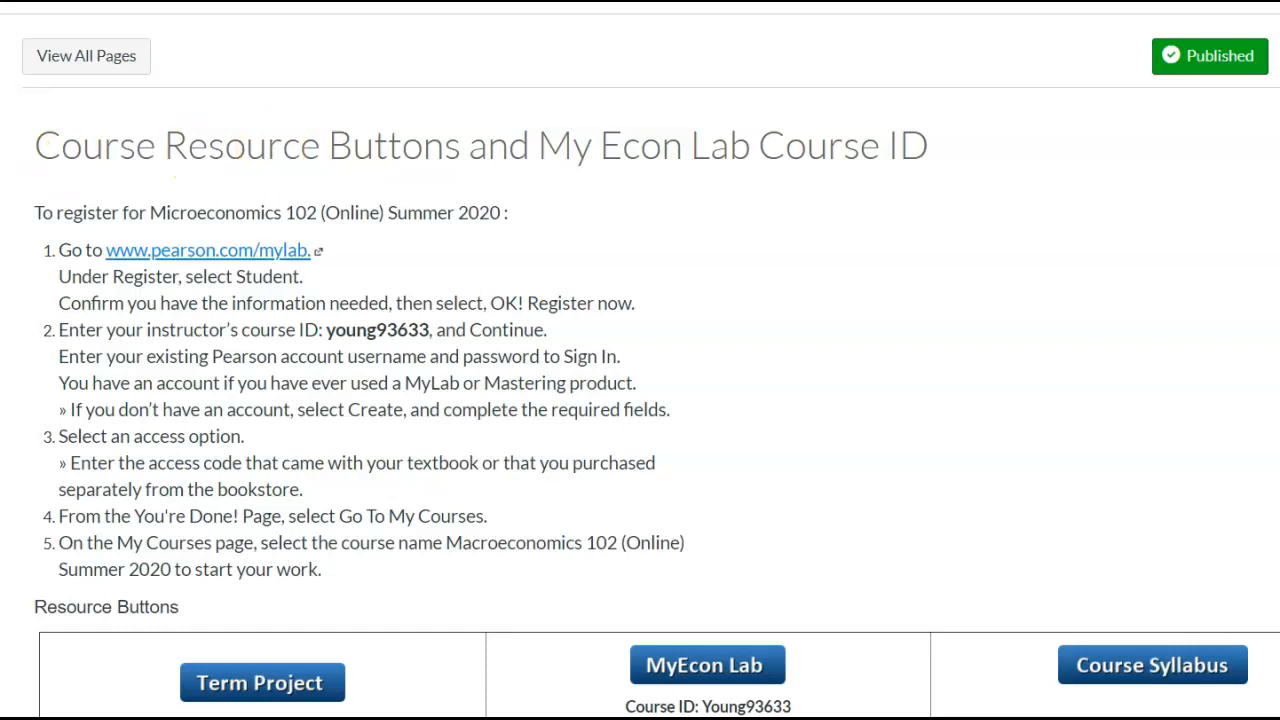
Review the course's Syllabus page from the course details through the grading policy, and return to the course home page.
click(36, 178)
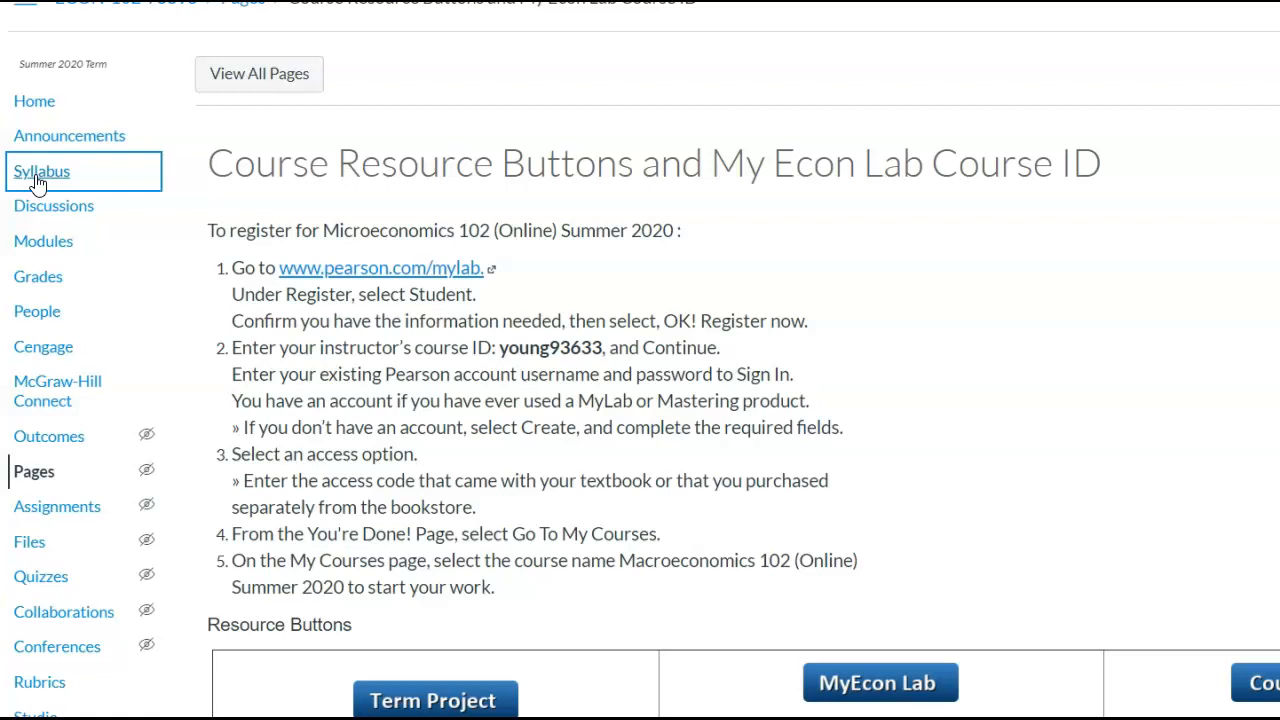
scroll(808, 446, down, 1)
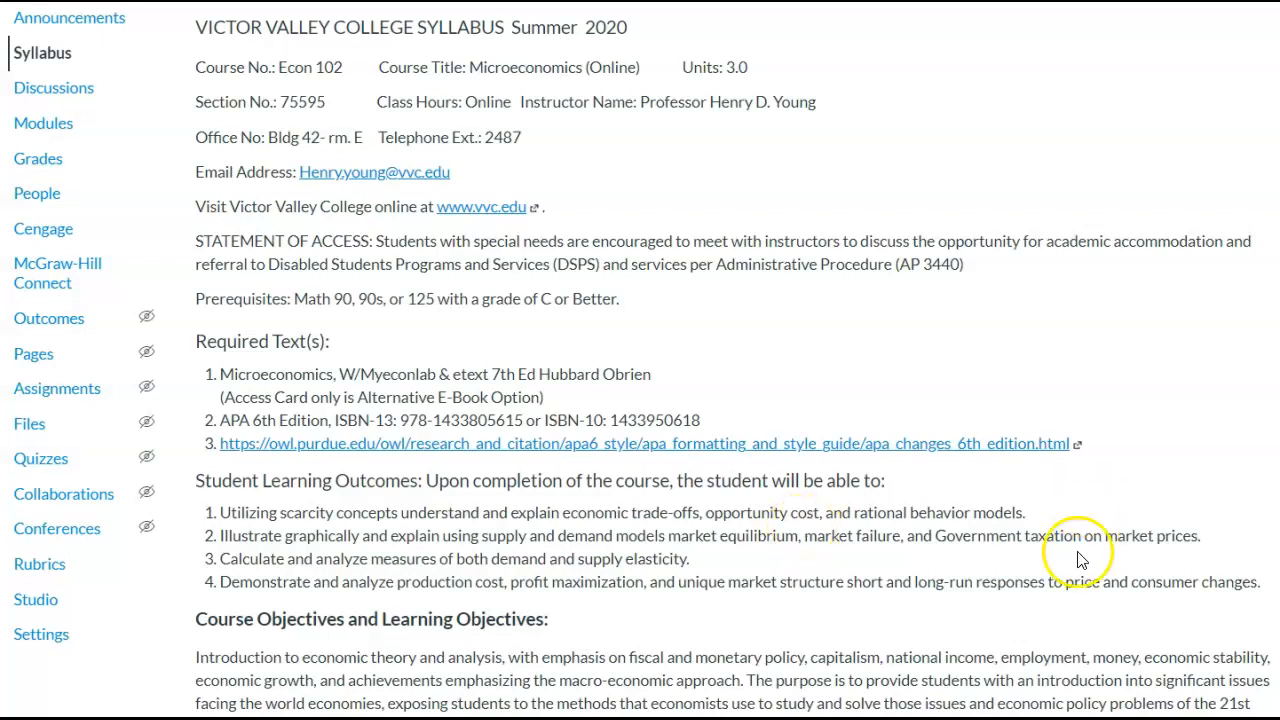
scroll(1050, 550, up, 1)
scroll(825, 486, down, 2)
scroll(823, 486, up, 2)
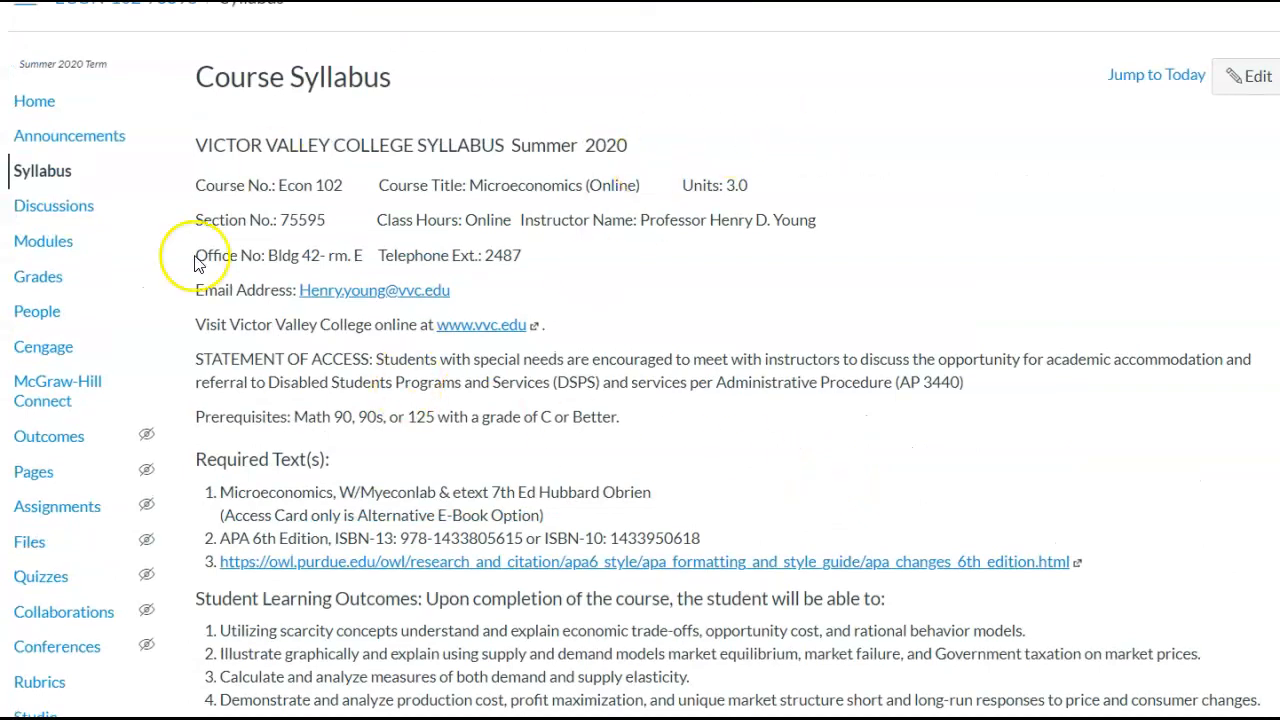
scroll(231, 271, down, 1)
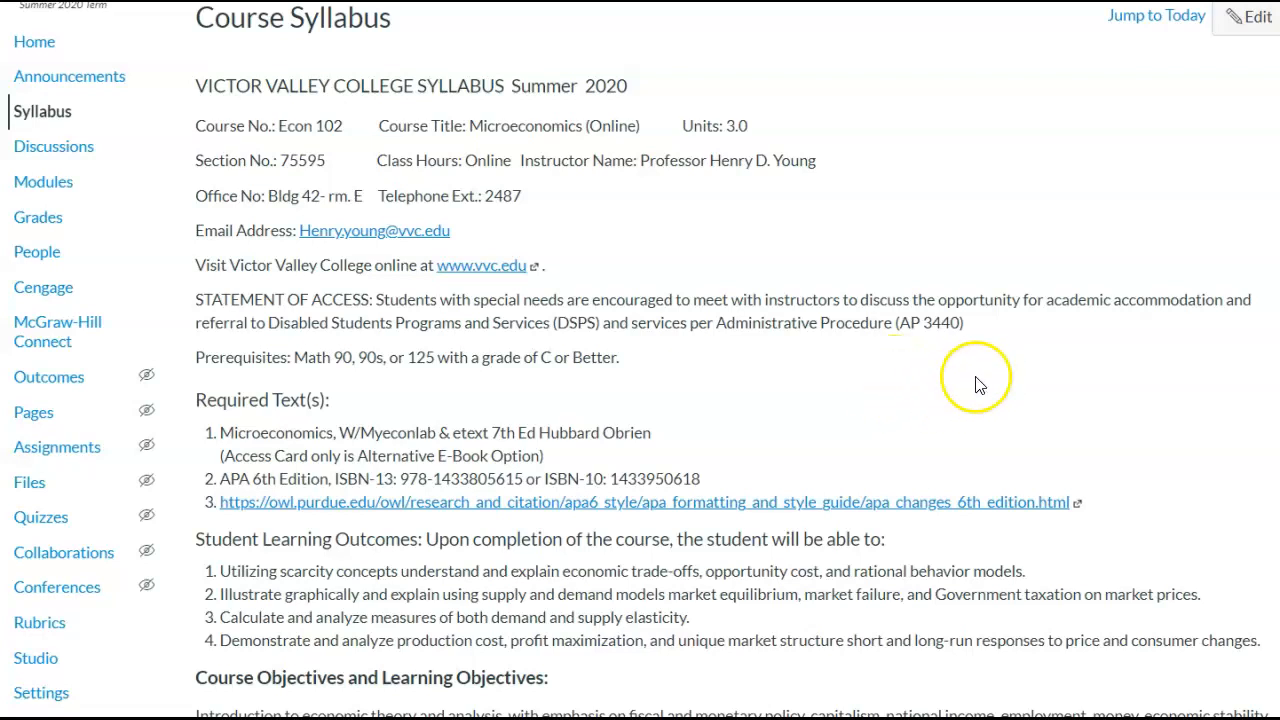
scroll(1129, 437, down, 3)
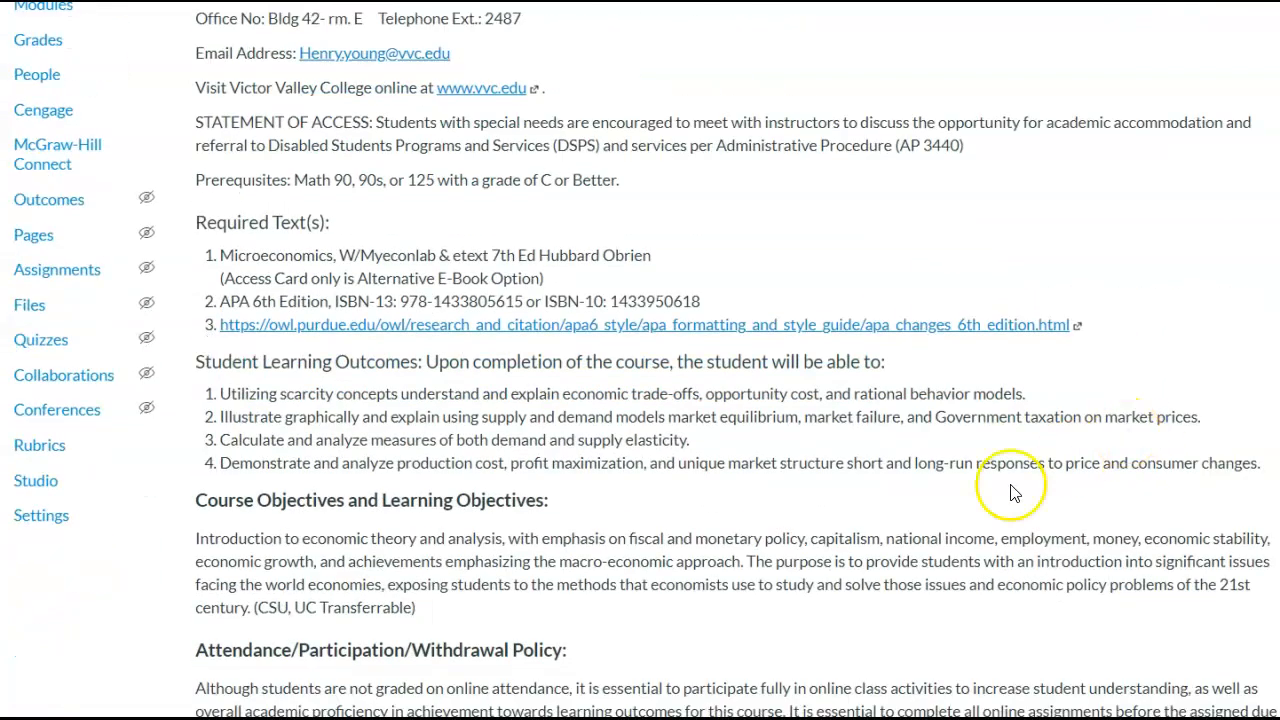
scroll(930, 489, down, 11)
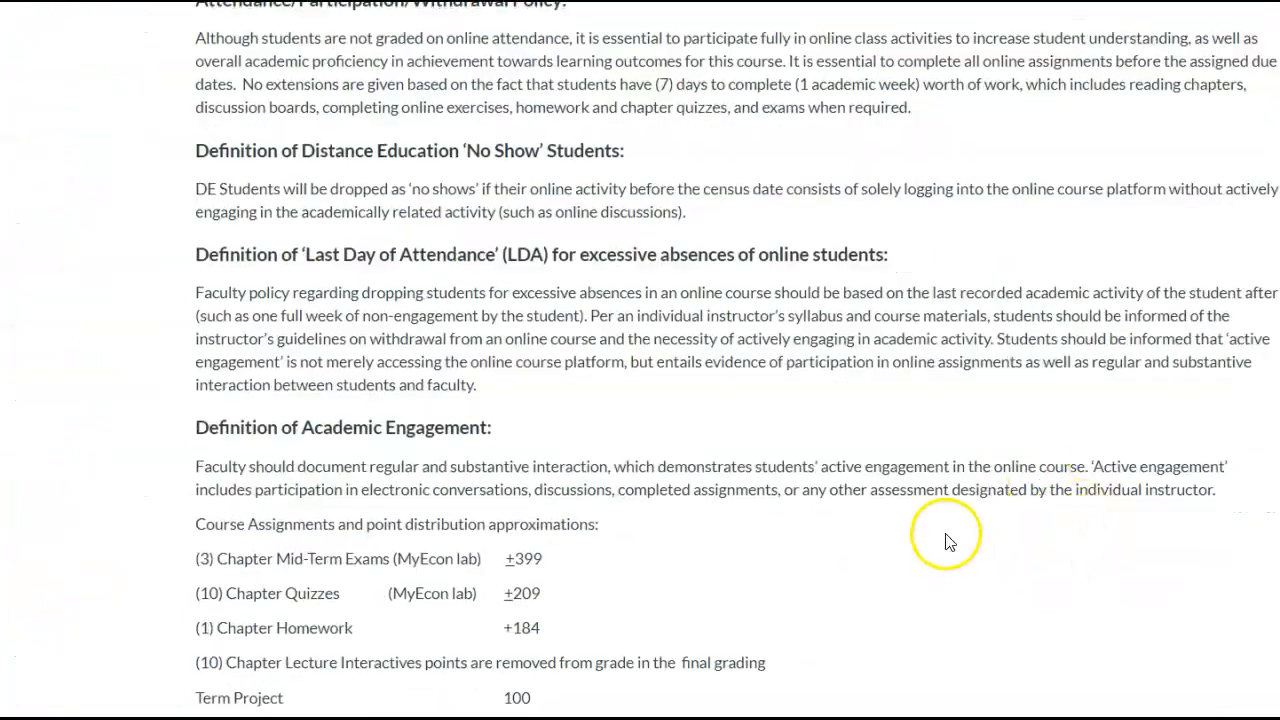
scroll(945, 540, down, 5)
scroll(955, 530, down, 1)
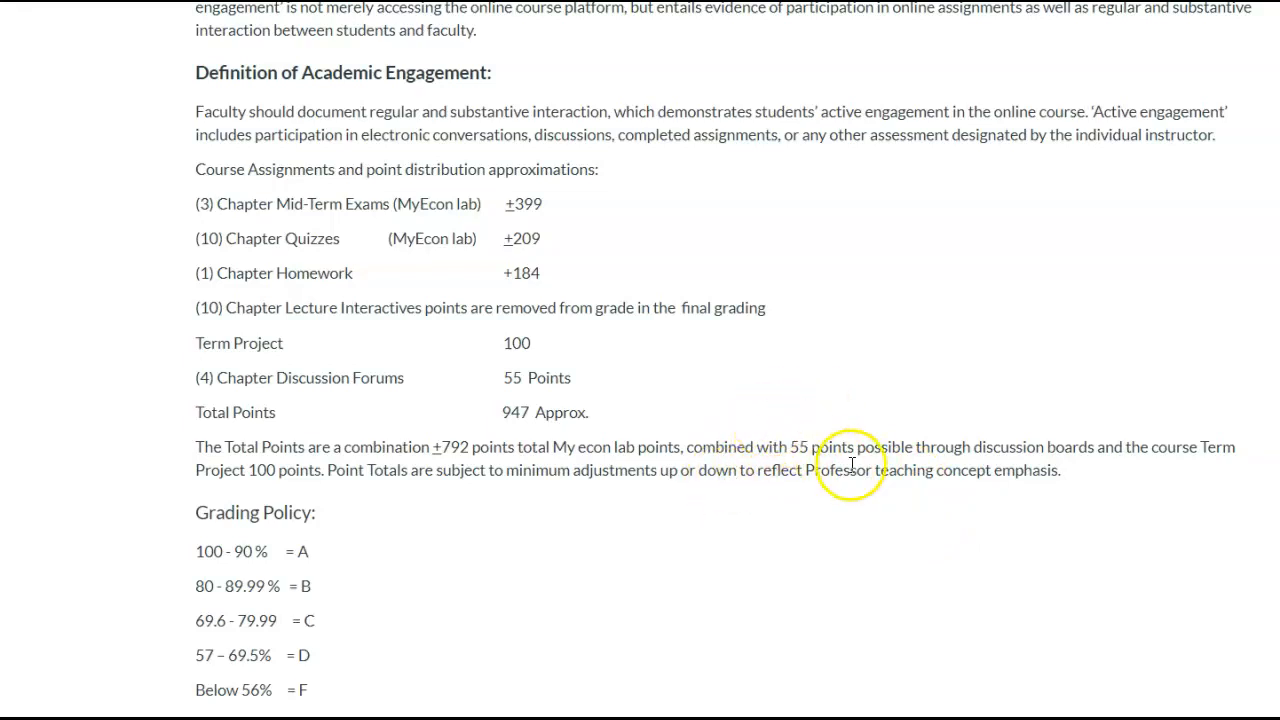
scroll(848, 470, up, 7)
scroll(810, 455, up, 5)
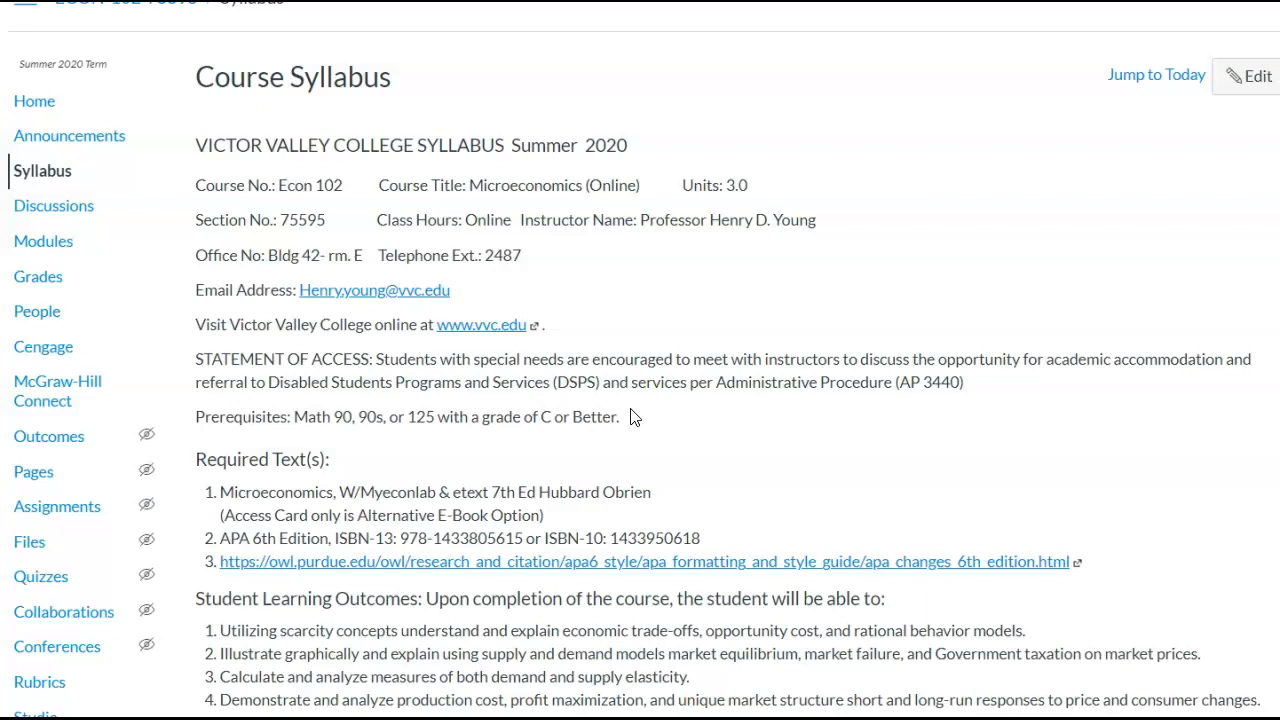
click(519, 423)
scroll(365, 495, down, 2)
scroll(378, 505, up, 2)
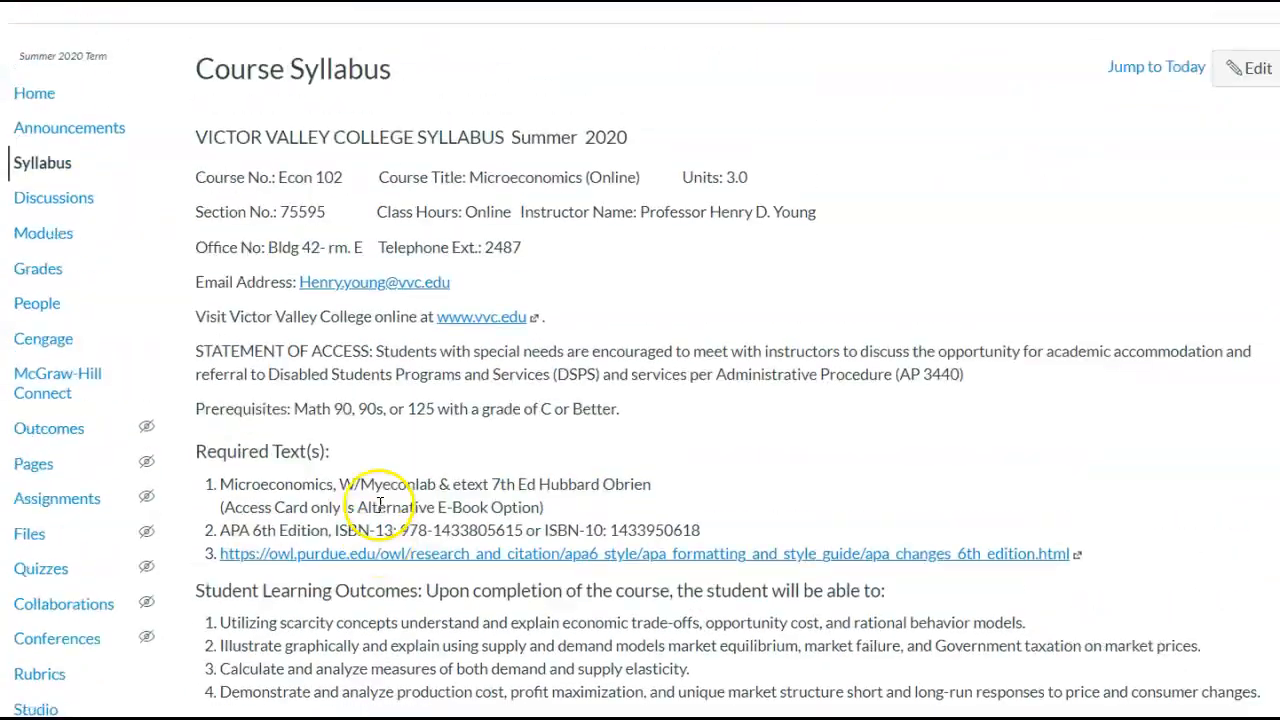
click(42, 103)
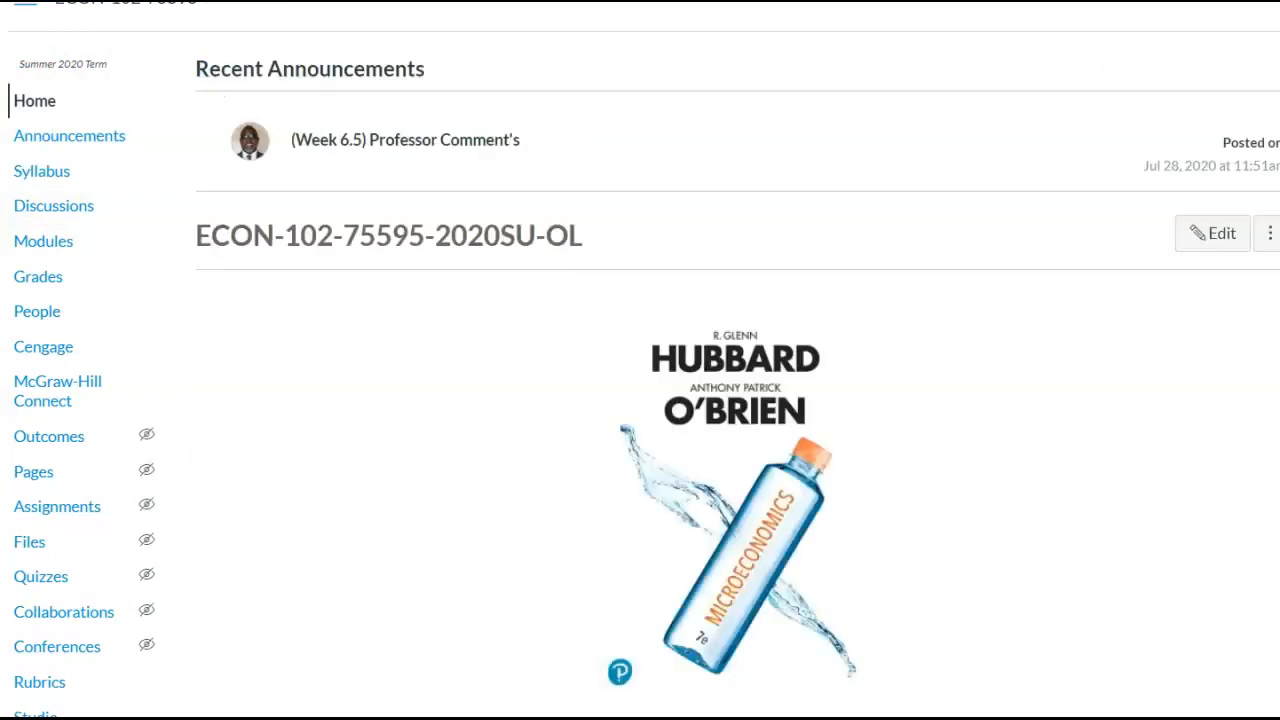
scroll(643, 414, down, 5)
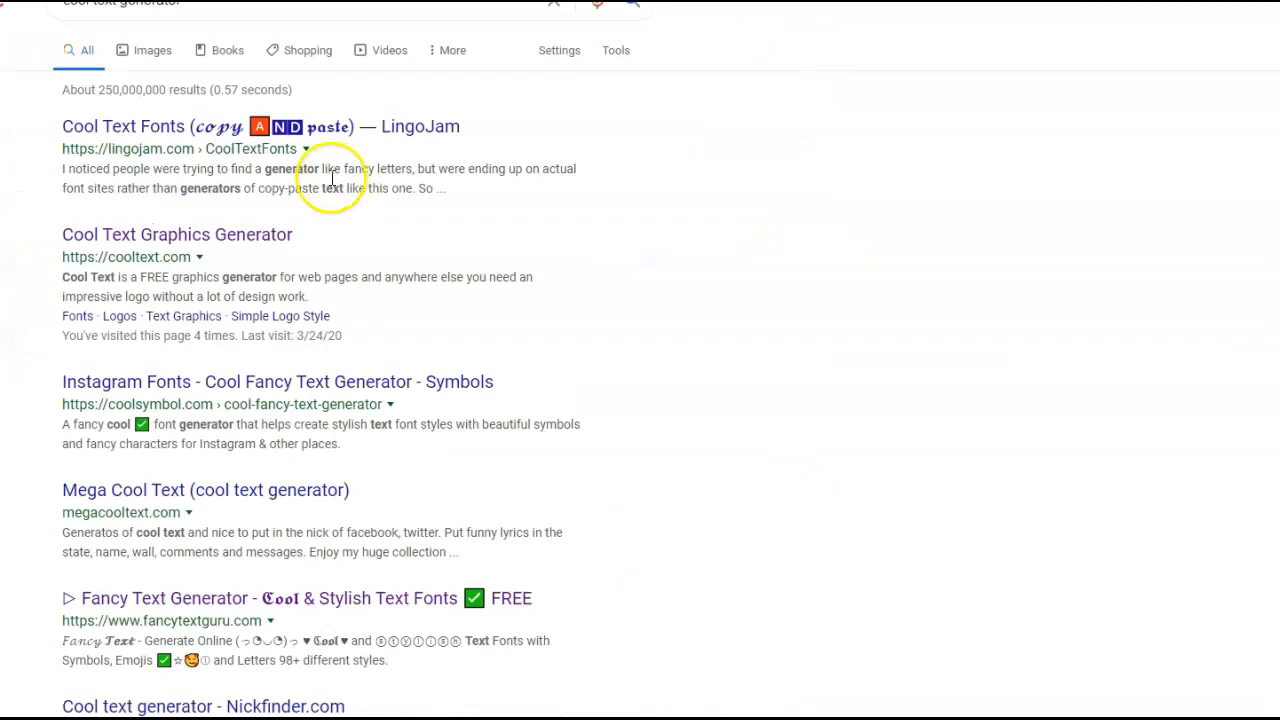
Open the Cool Text Graphics Generator website from the search results and examine its text styles and generator categories.
click(197, 243)
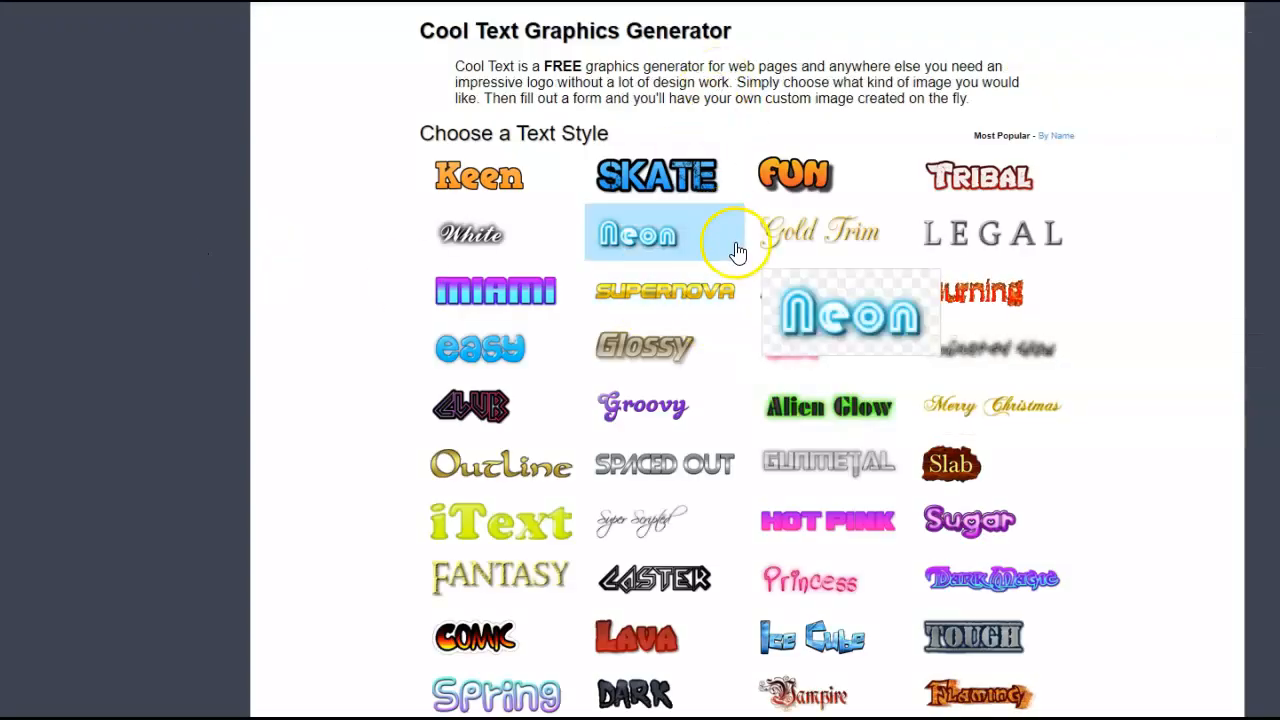
scroll(780, 277, down, 6)
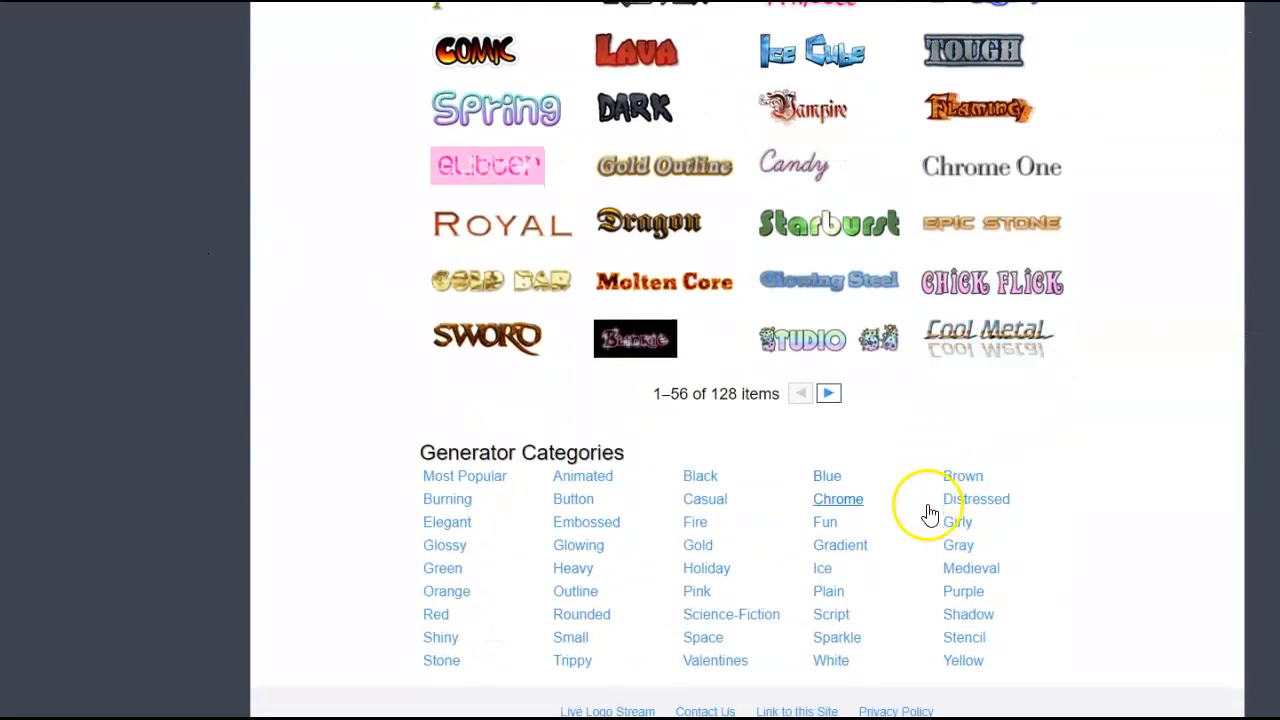
scroll(929, 537, up, 6)
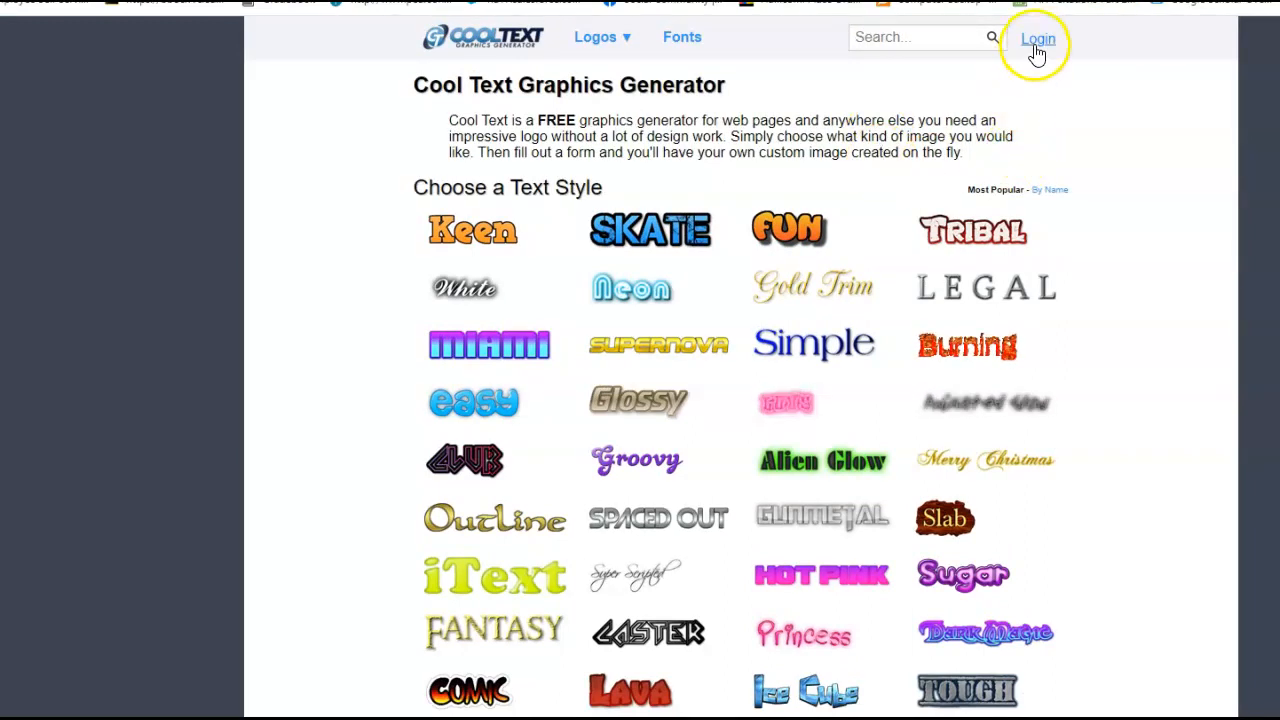
mouse_move(645, 235)
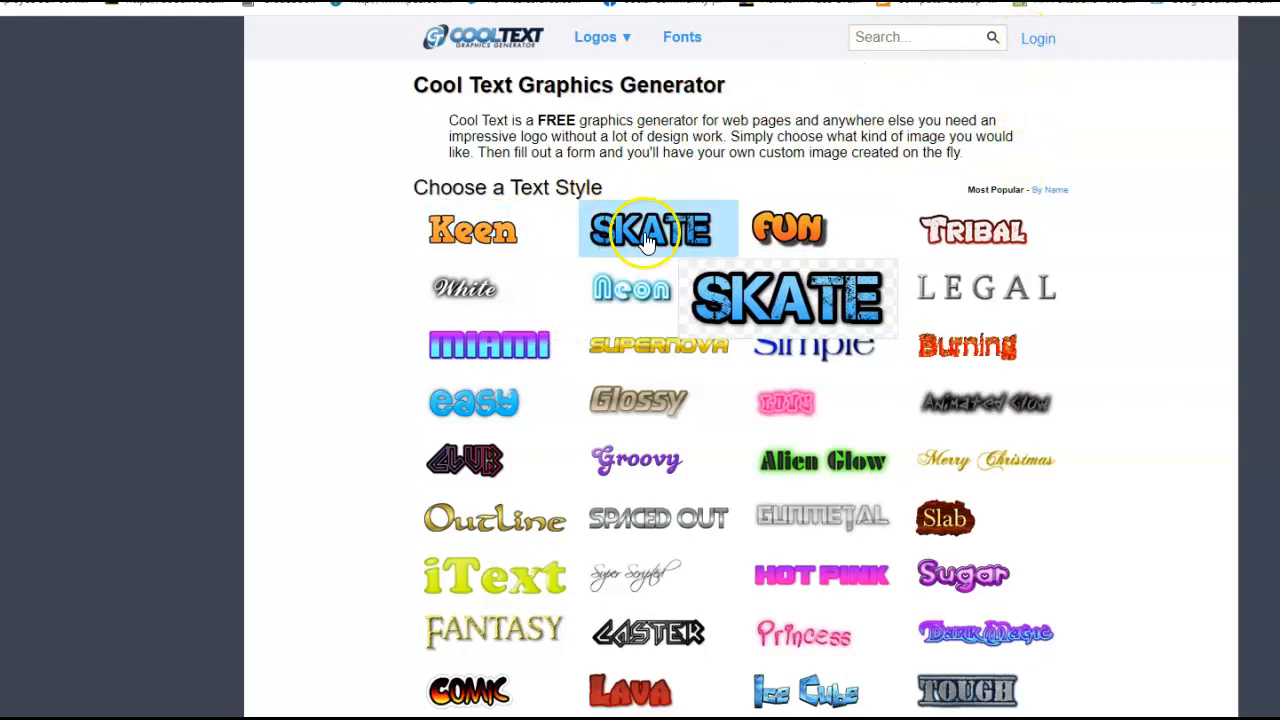
mouse_move(862, 400)
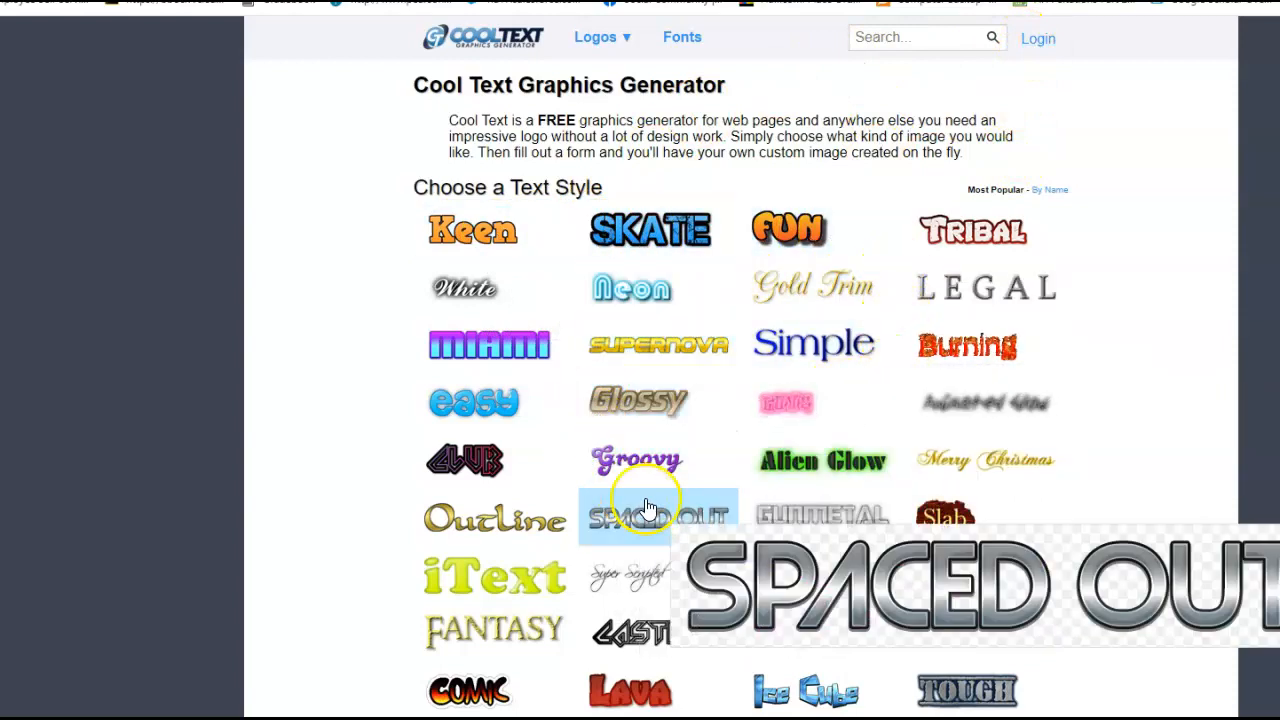
mouse_move(813, 537)
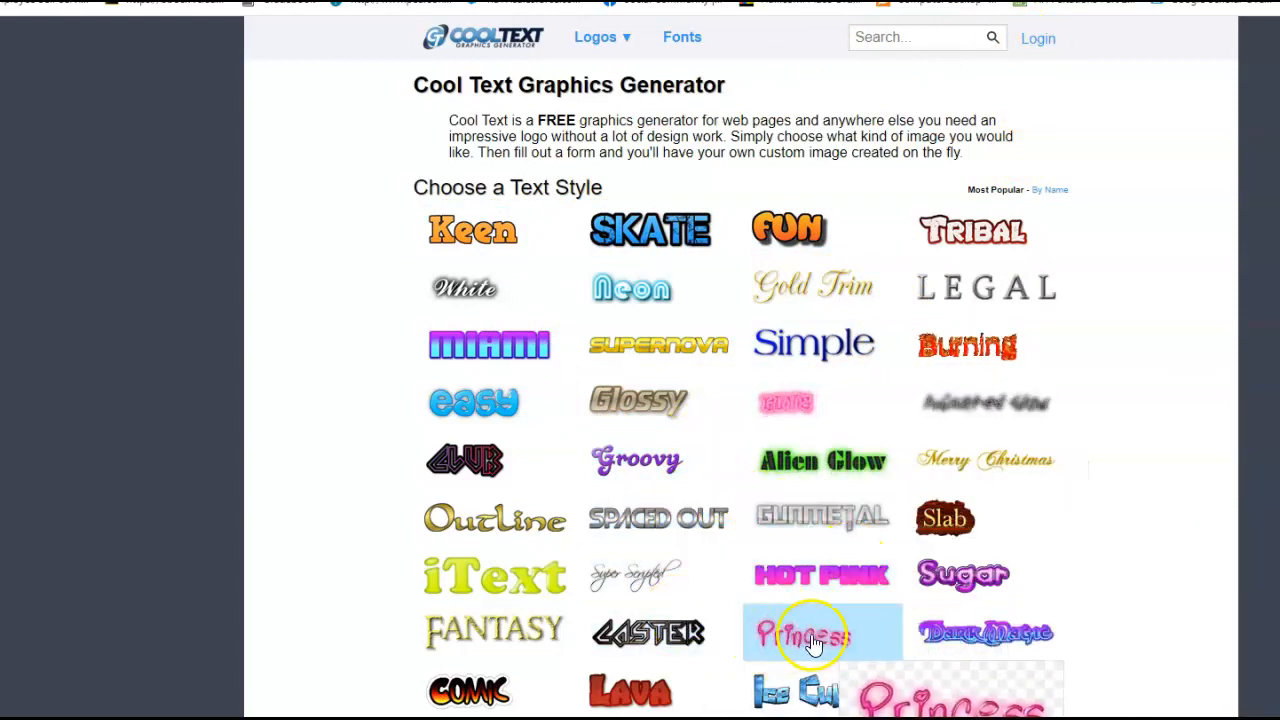
mouse_move(932, 577)
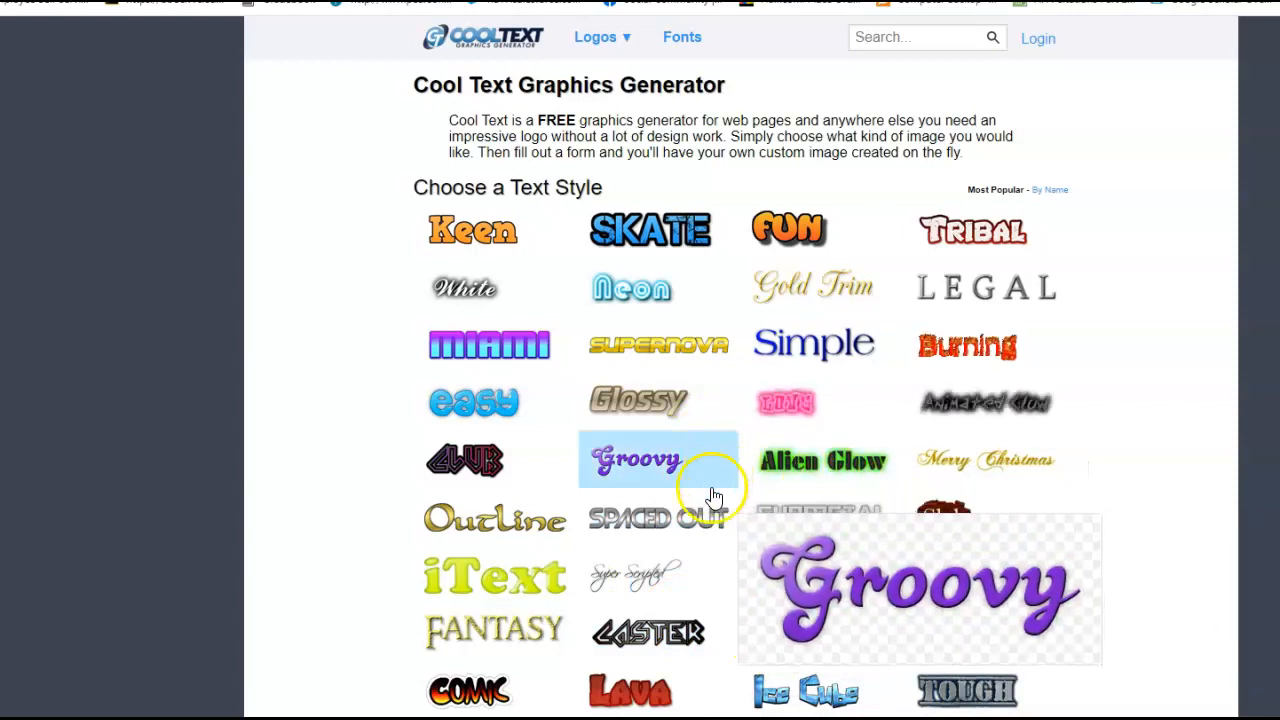
mouse_move(716, 500)
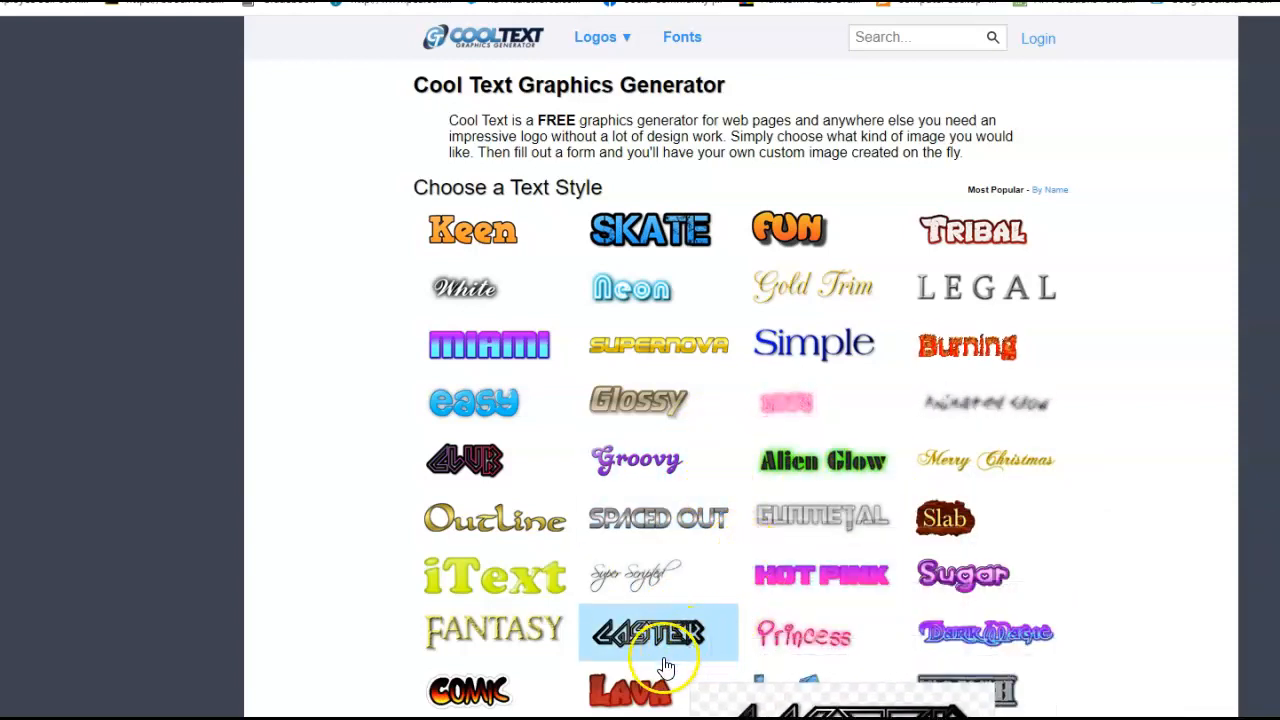
Create a "Term Project" logo in the Lava text style and download it as a PNG image.
click(660, 700)
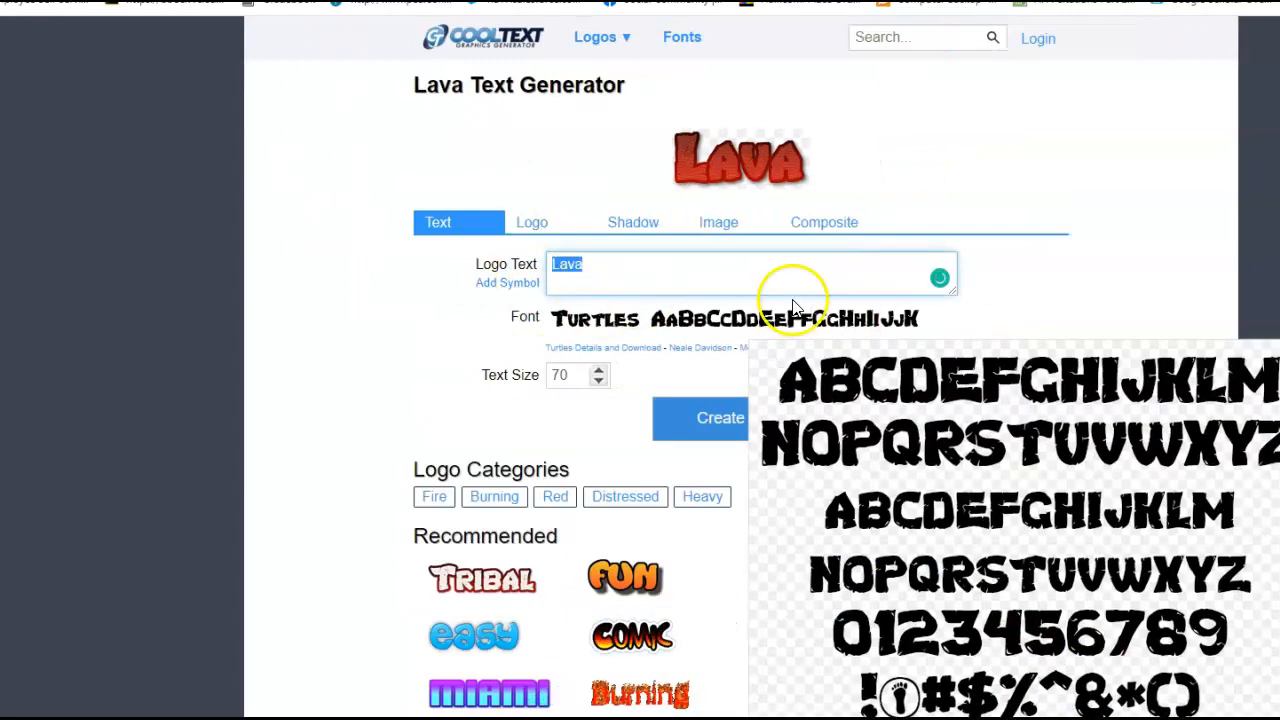
click(585, 265)
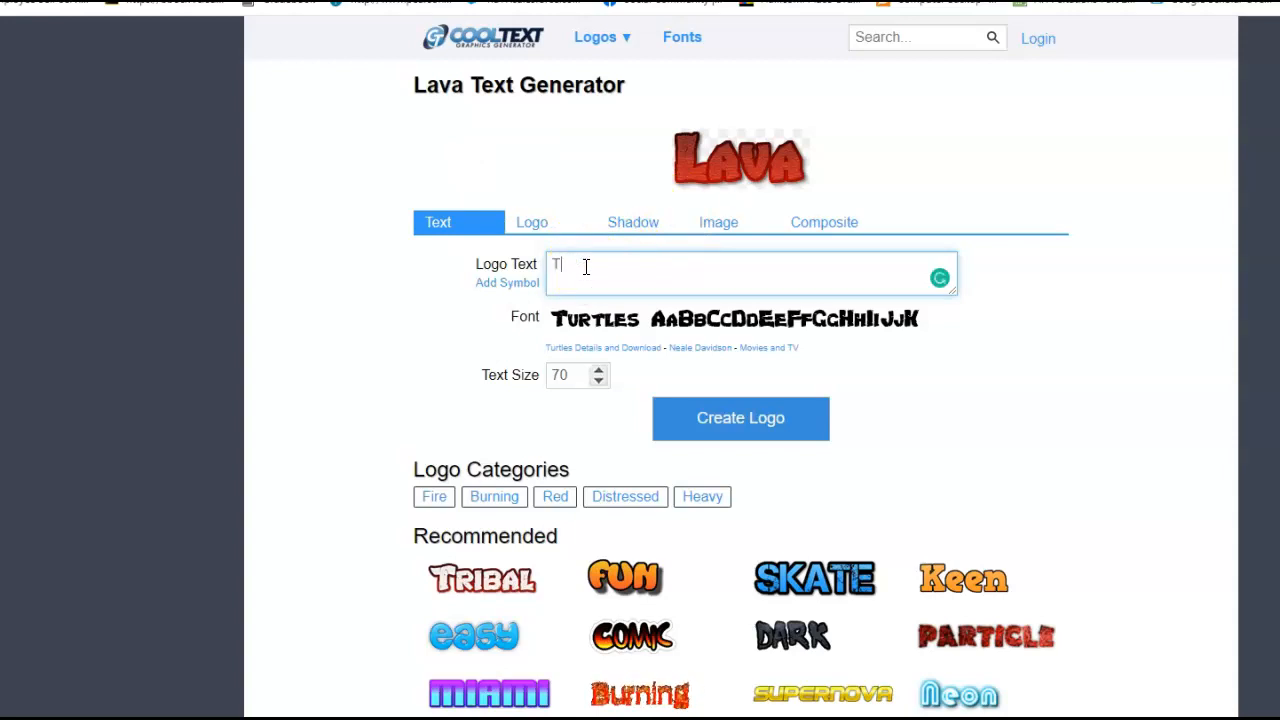
text(Term Project)
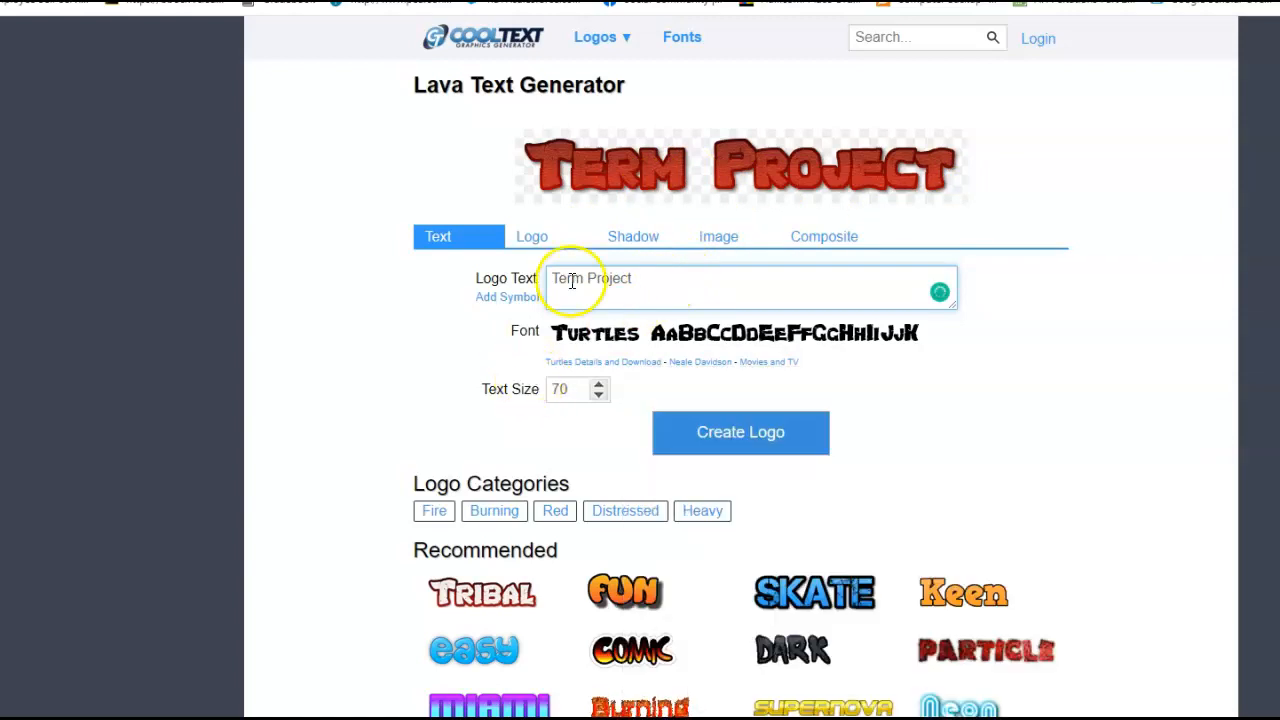
click(733, 437)
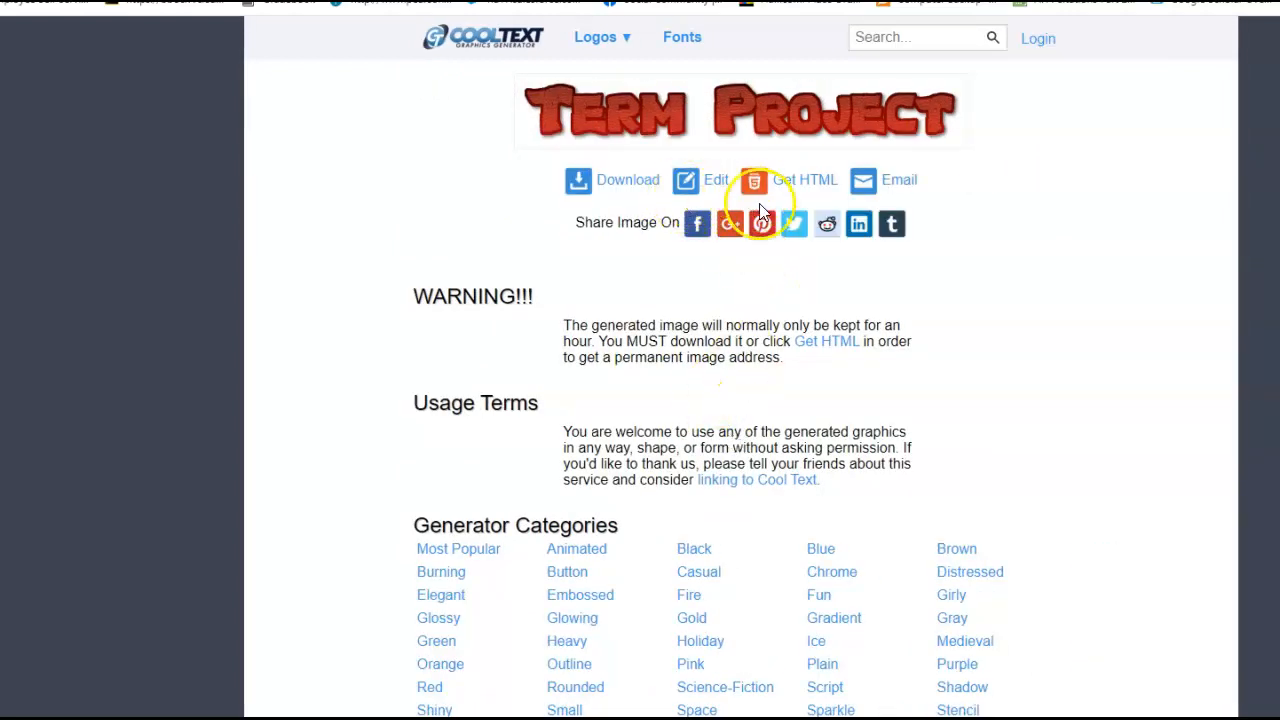
click(638, 186)
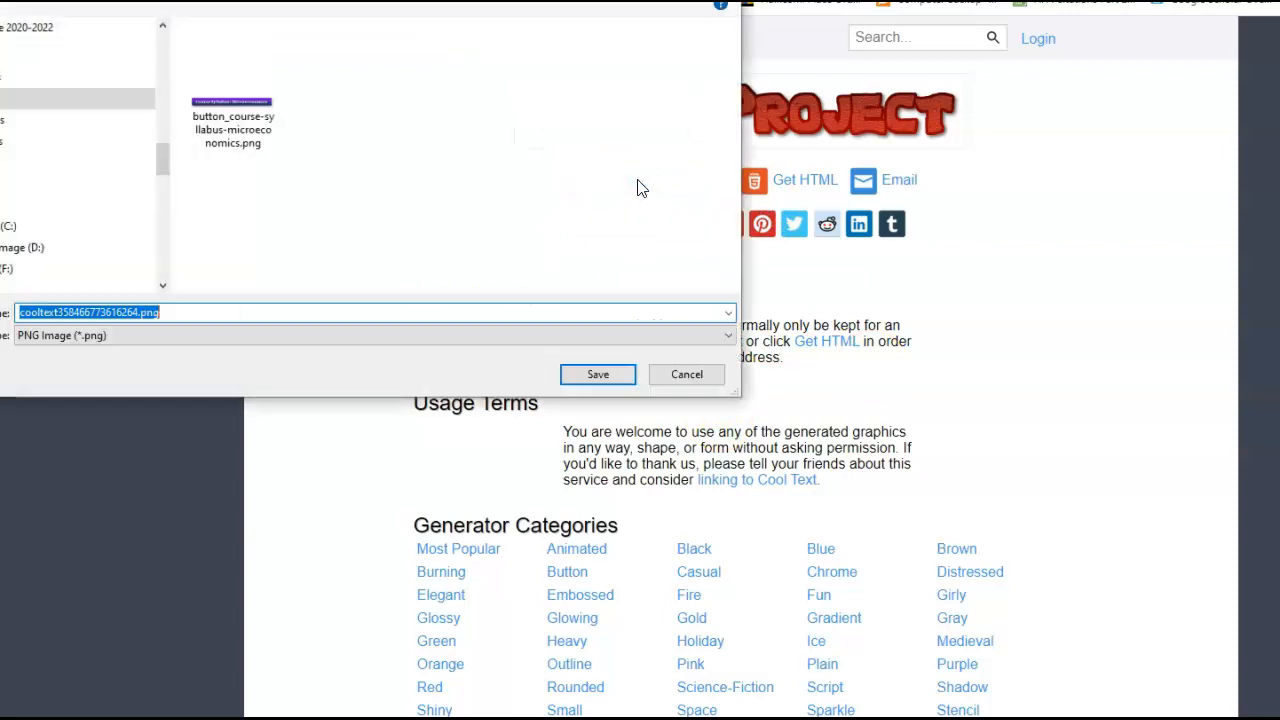
click(597, 374)
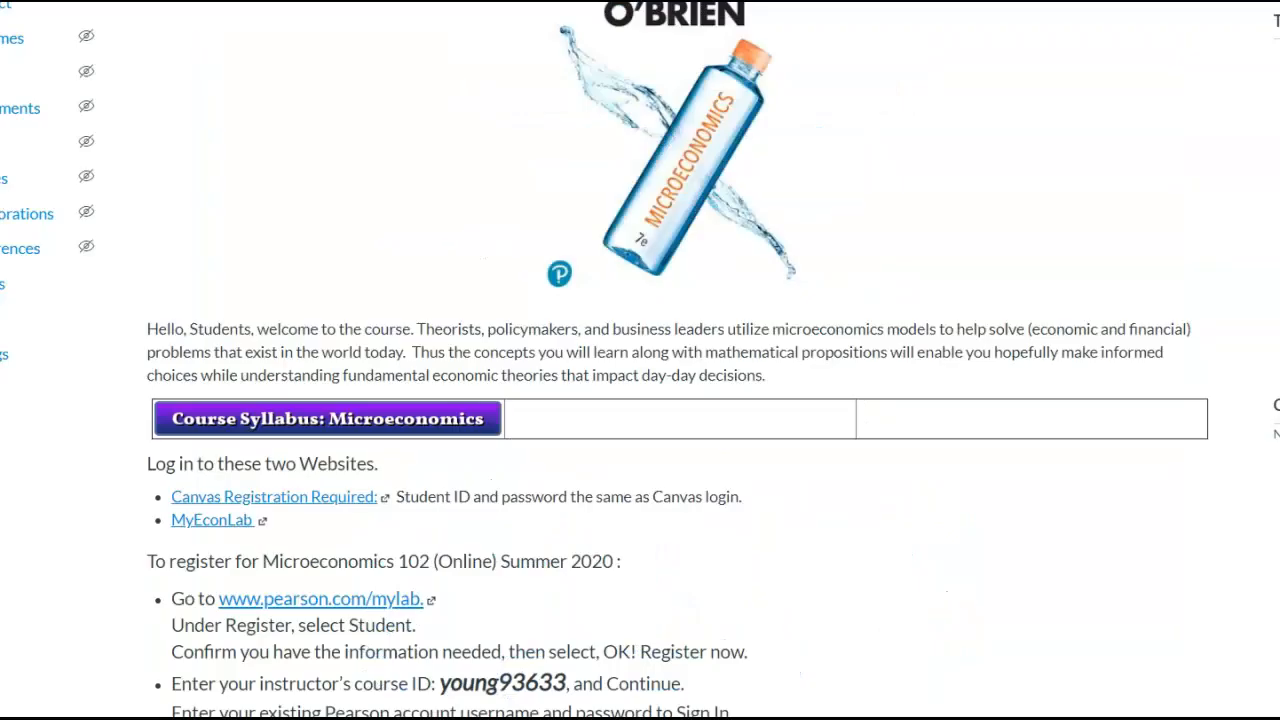
Open the Microeconomics page for editing and place the cursor in the empty middle cell of the button table.
click(677, 419)
scroll(680, 360, up, 3)
click(1140, 145)
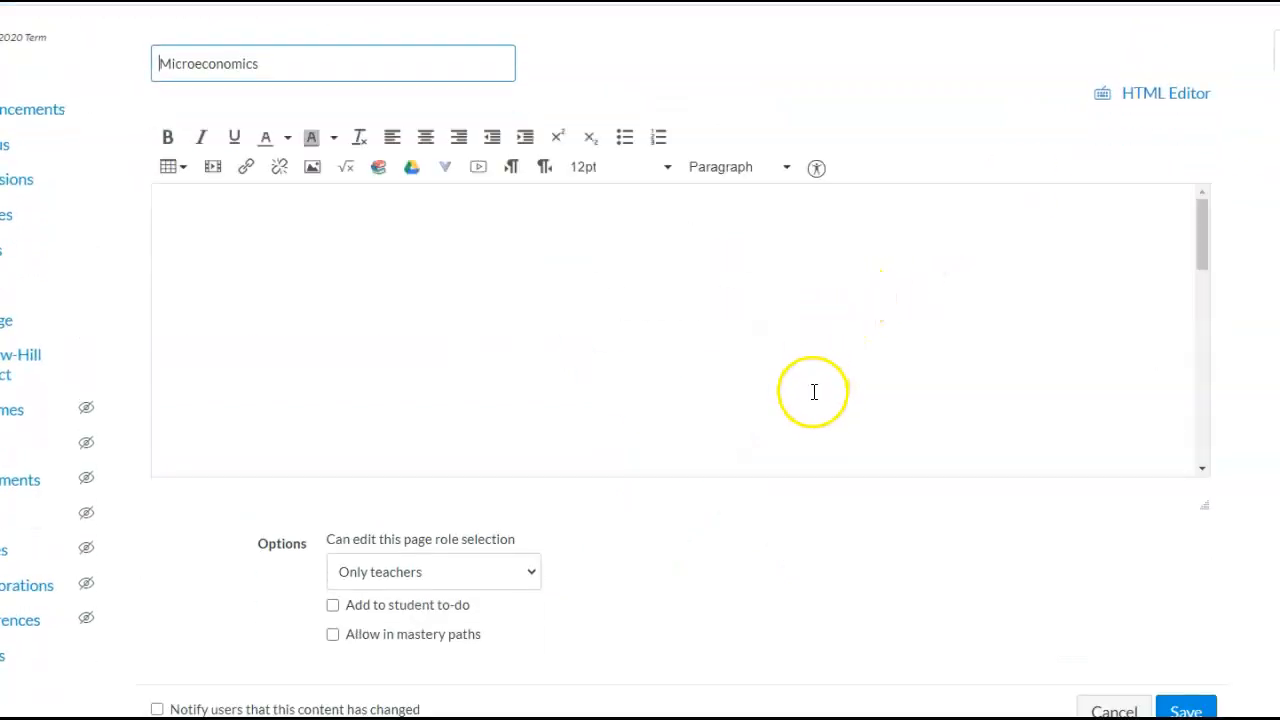
scroll(814, 394, down, 3)
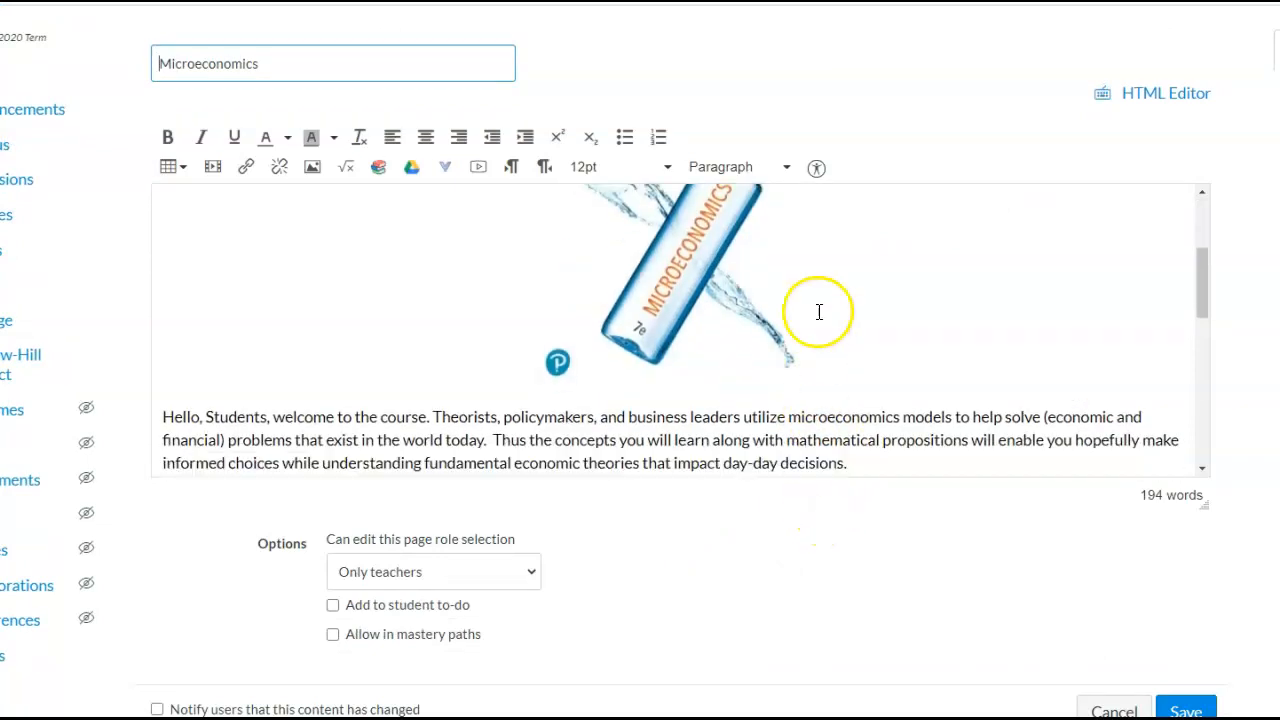
scroll(819, 312, down, 5)
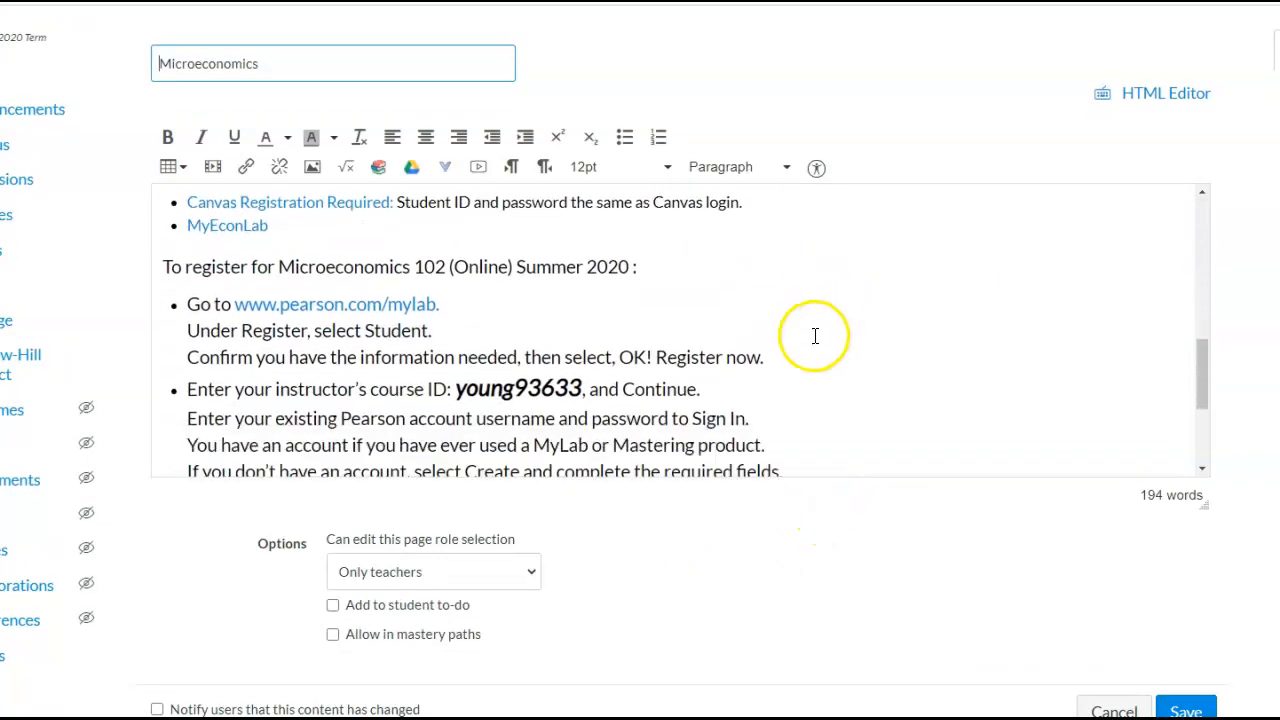
scroll(813, 333, down, 4)
scroll(811, 325, up, 5)
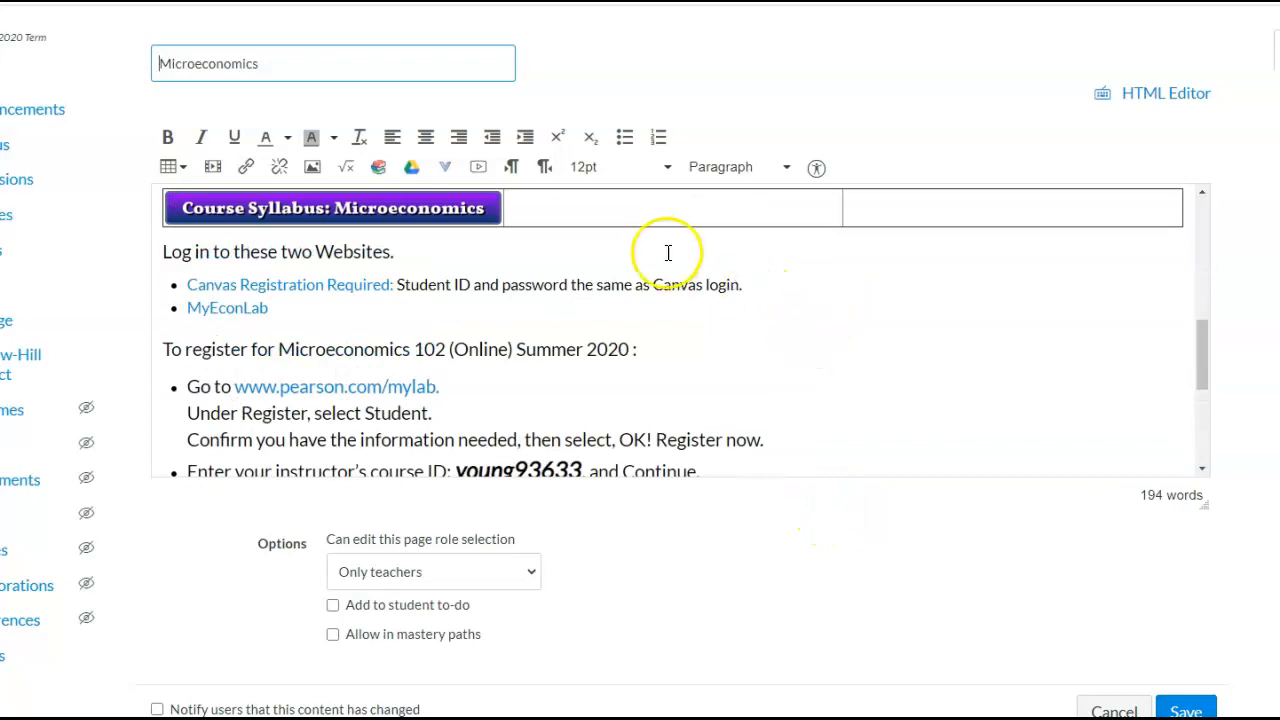
click(634, 209)
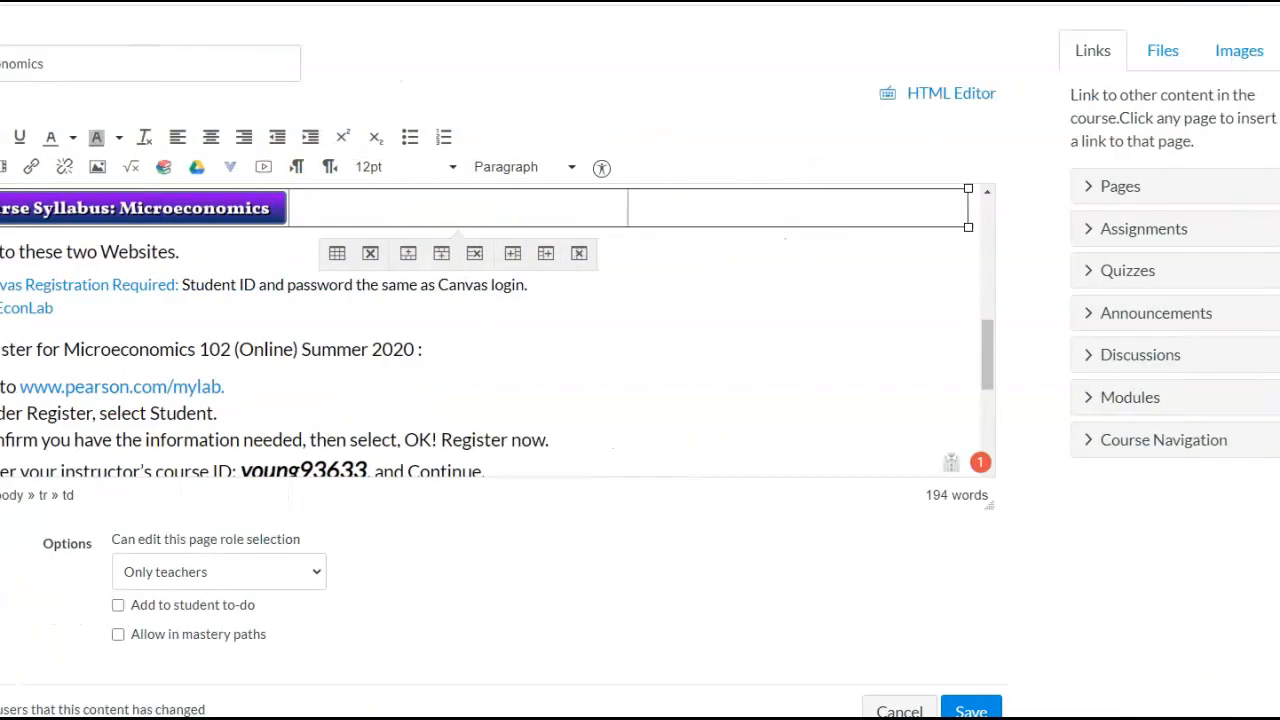
Start a new image upload and choose the downloaded cooltext PNG of the Term Project logo.
click(1240, 50)
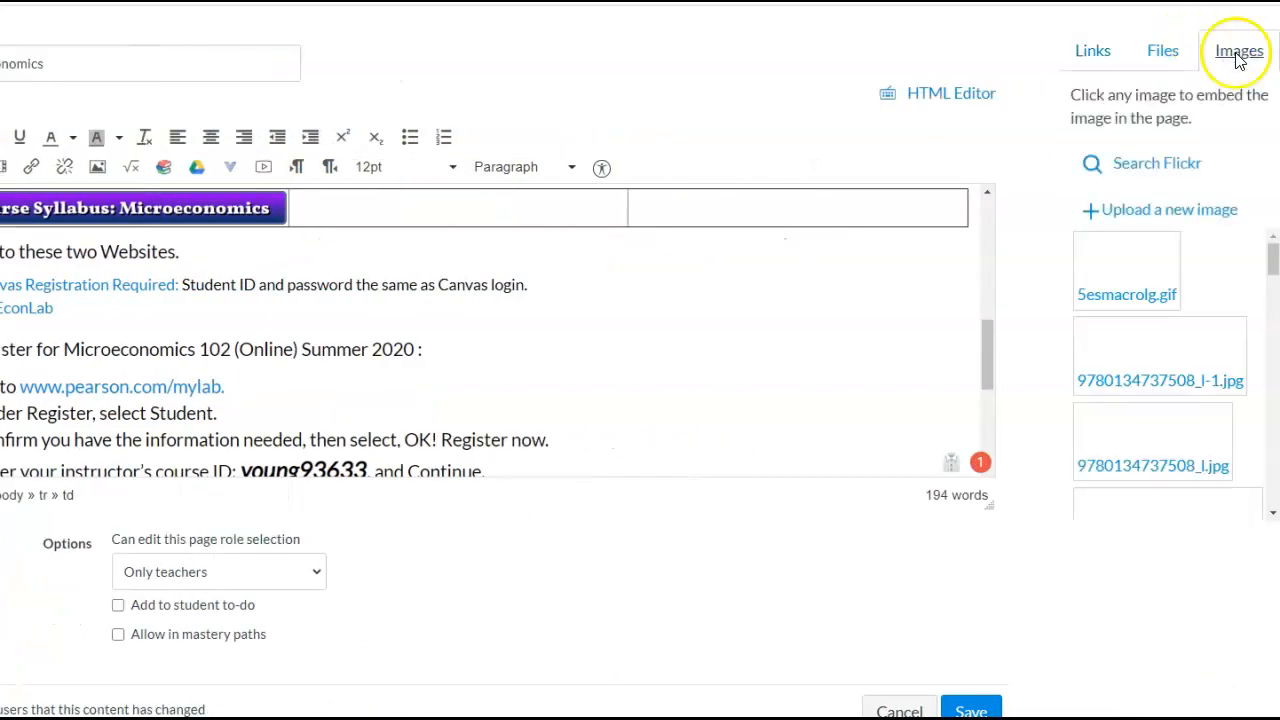
click(1155, 212)
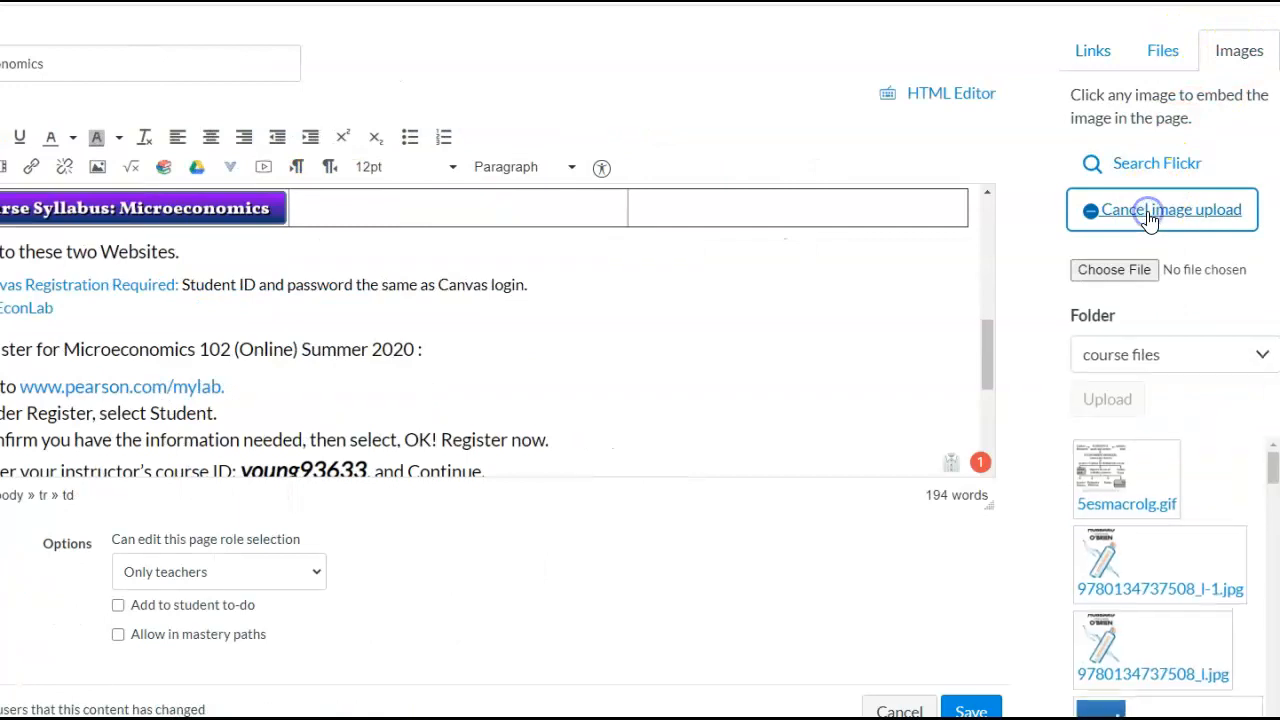
click(1100, 264)
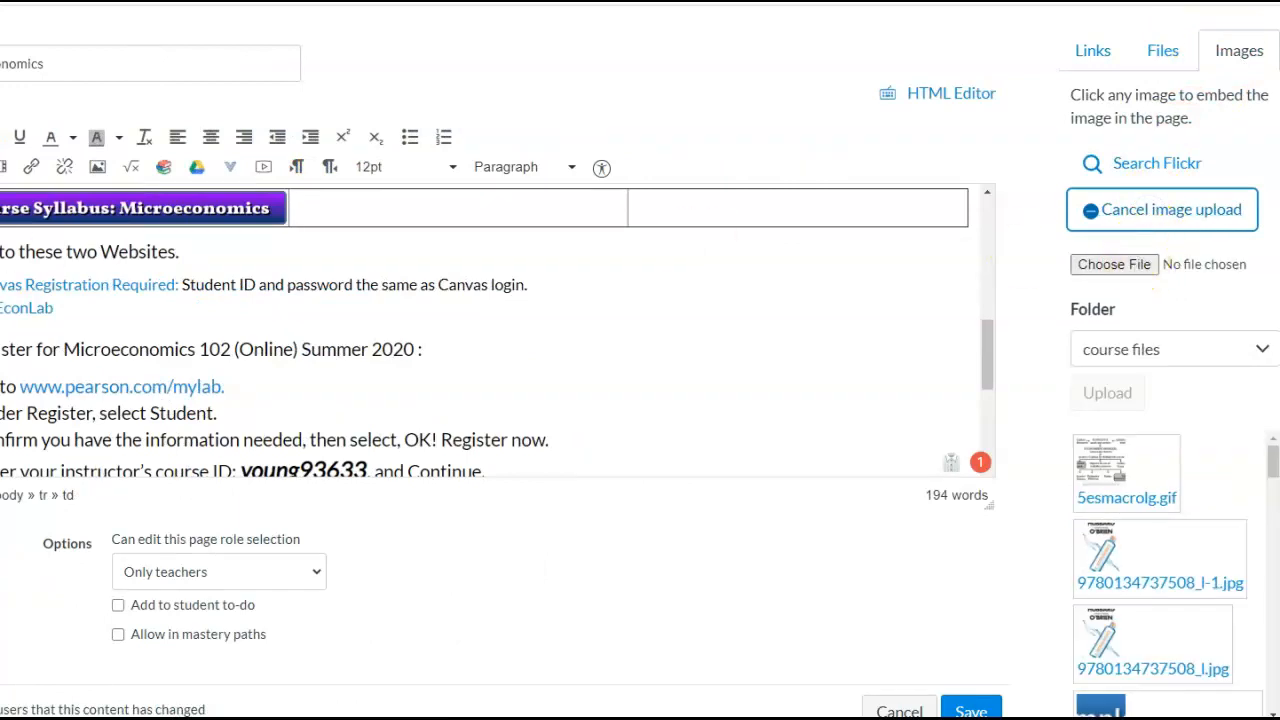
drag(98, 716, 949, 336)
drag(1146, 252, 1170, 272)
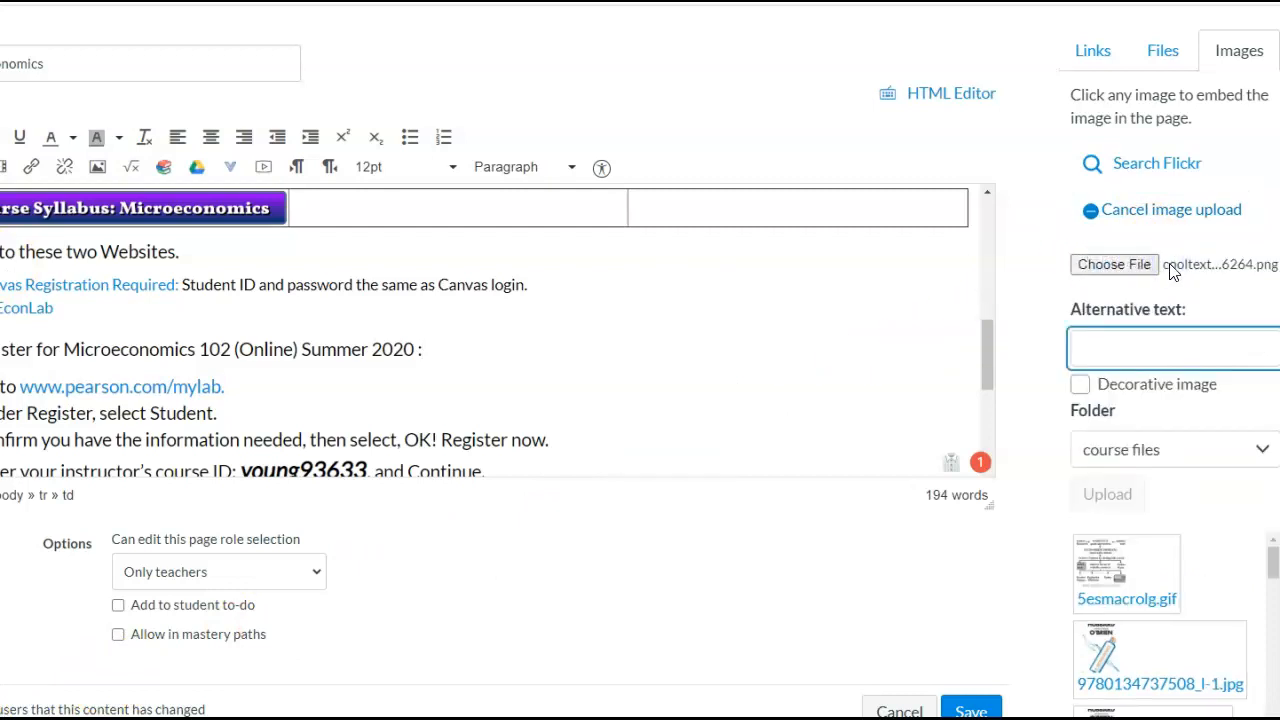
Set the image's alternative text to "Term Project" and upload it to course files, inserting it in the table's middle cell.
click(1099, 347)
text(Co)
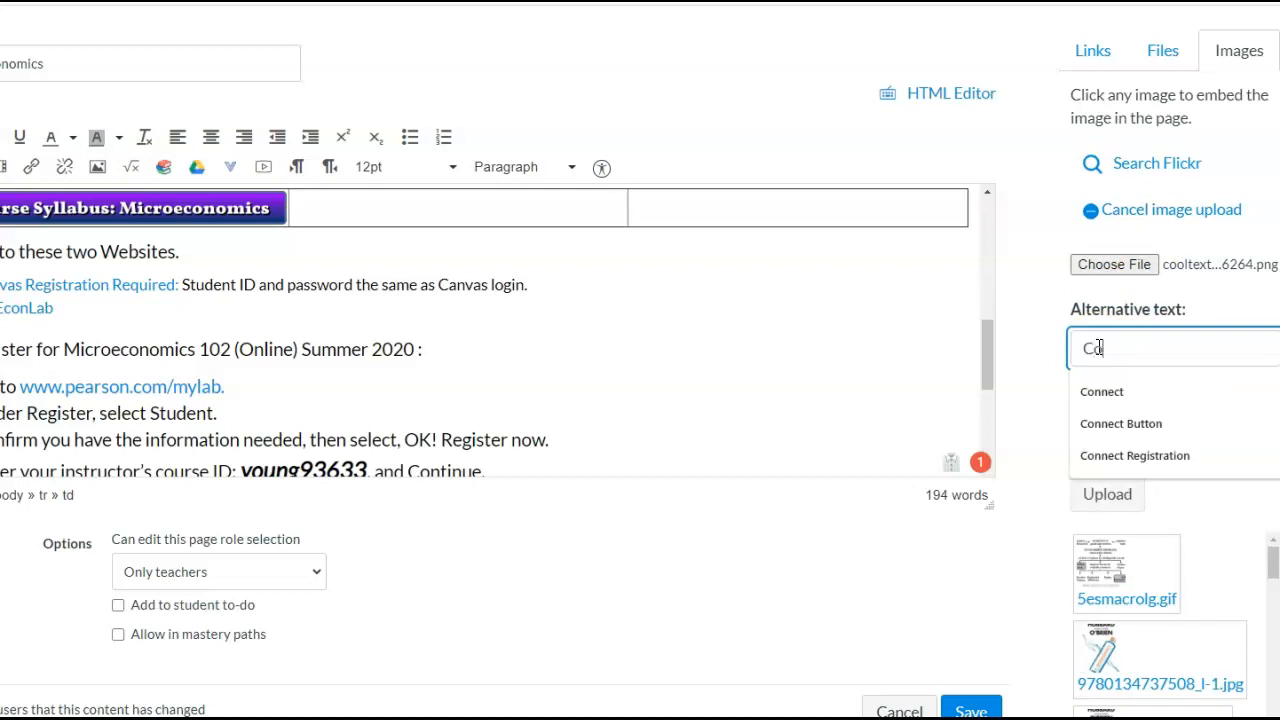
text(urse sy)
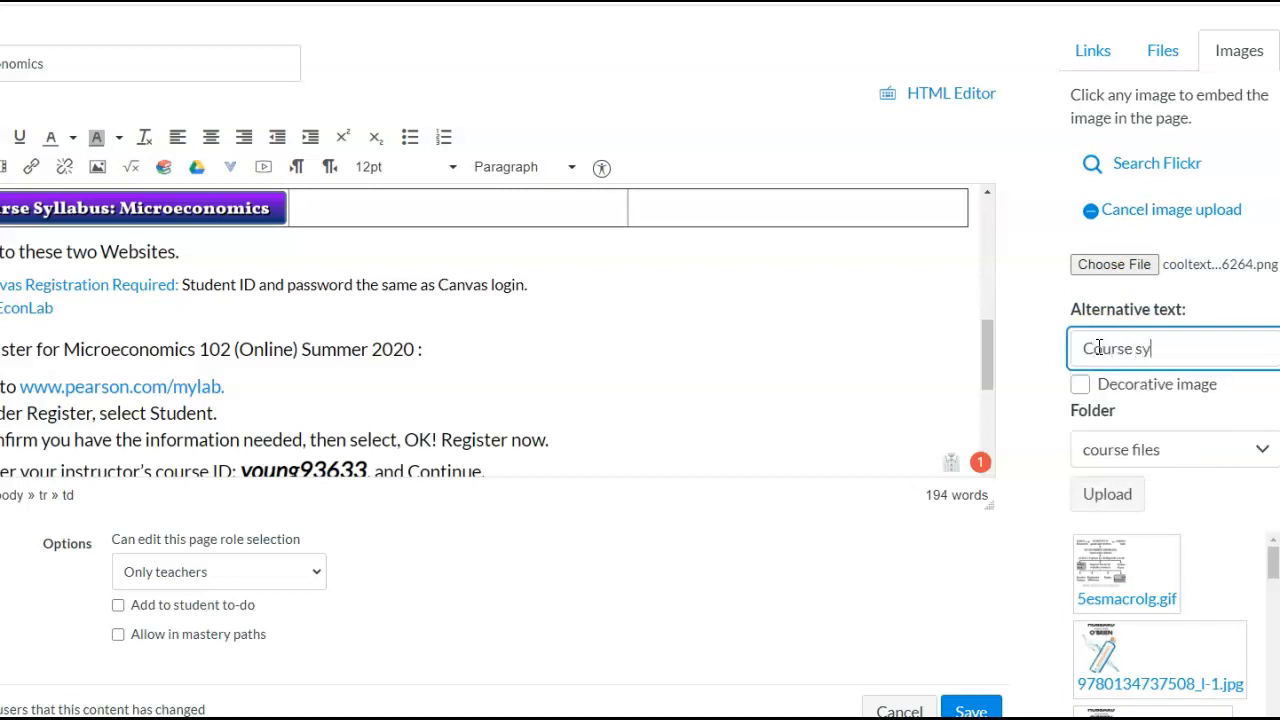
key(BackSpace)
key(BackSpace)
key(BackSpace)
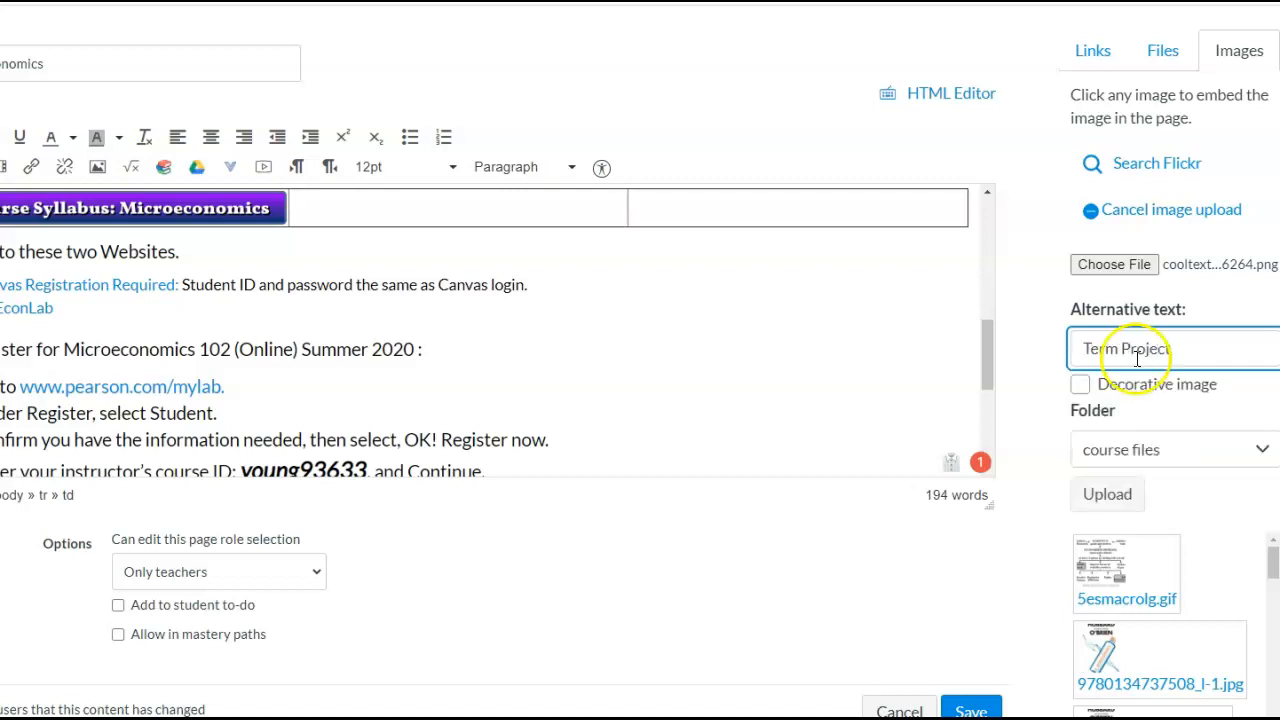
click(1128, 504)
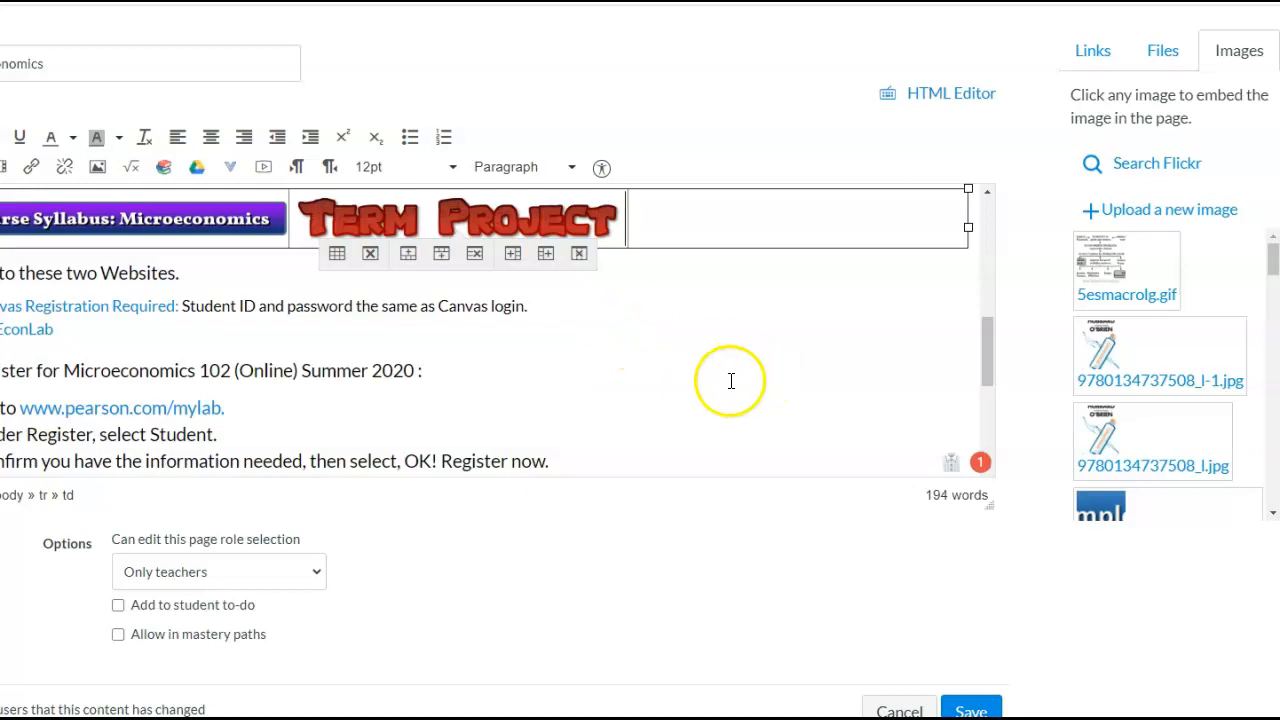
Check the two buttons side by side in the table and save the Microeconomics page.
click(101, 205)
scroll(666, 371, up, 2)
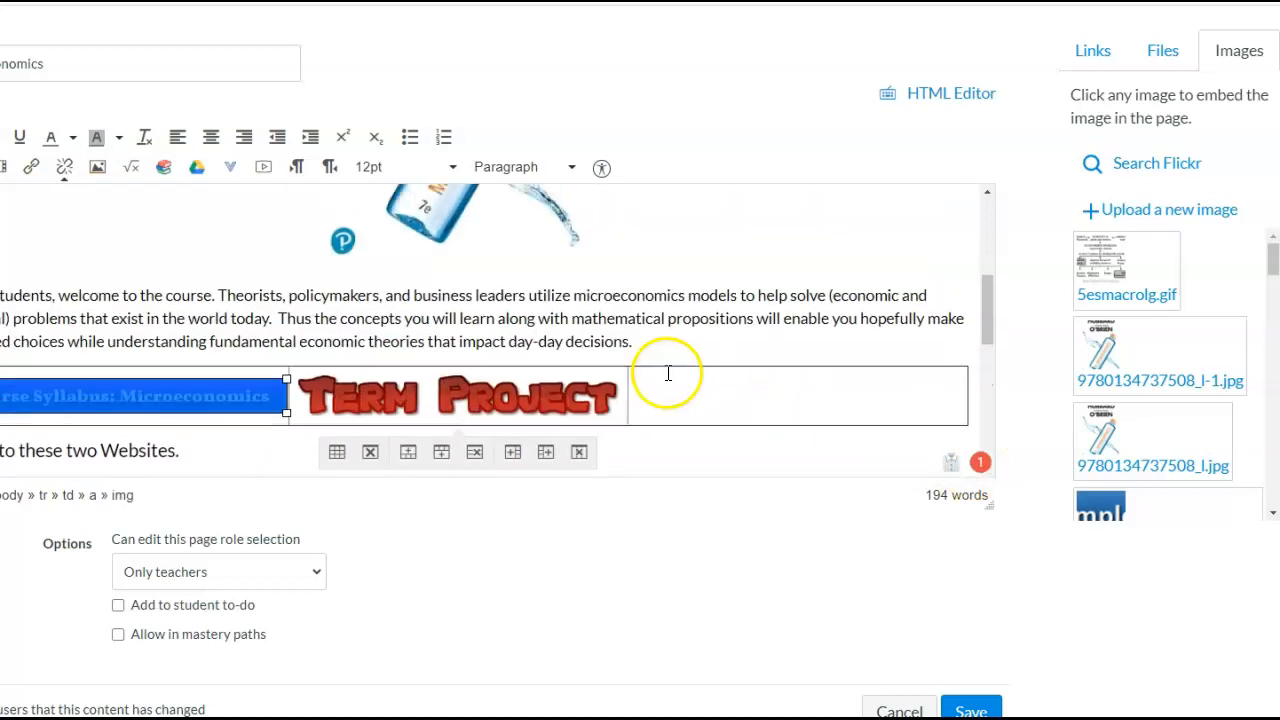
scroll(620, 373, down, 1)
click(987, 705)
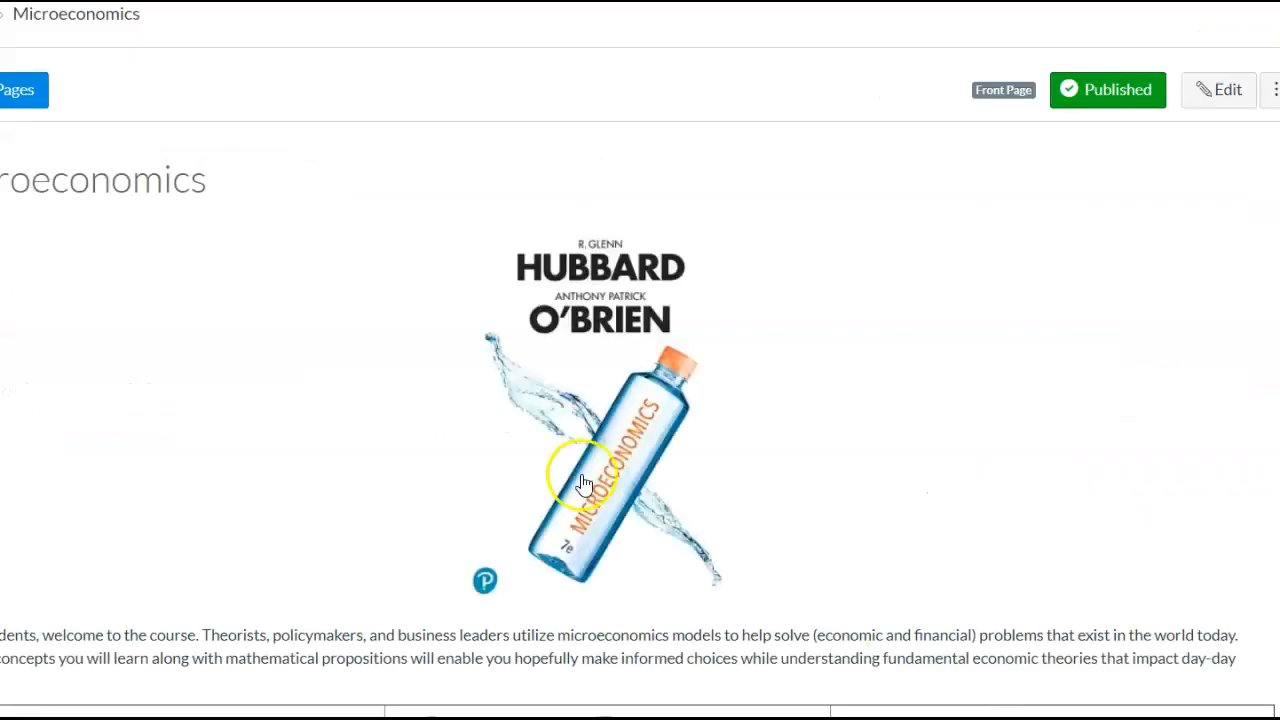
Test the Course Syllabus: Microeconomics button's file download on the saved page, and cancel saving the document.
scroll(563, 483, down, 3)
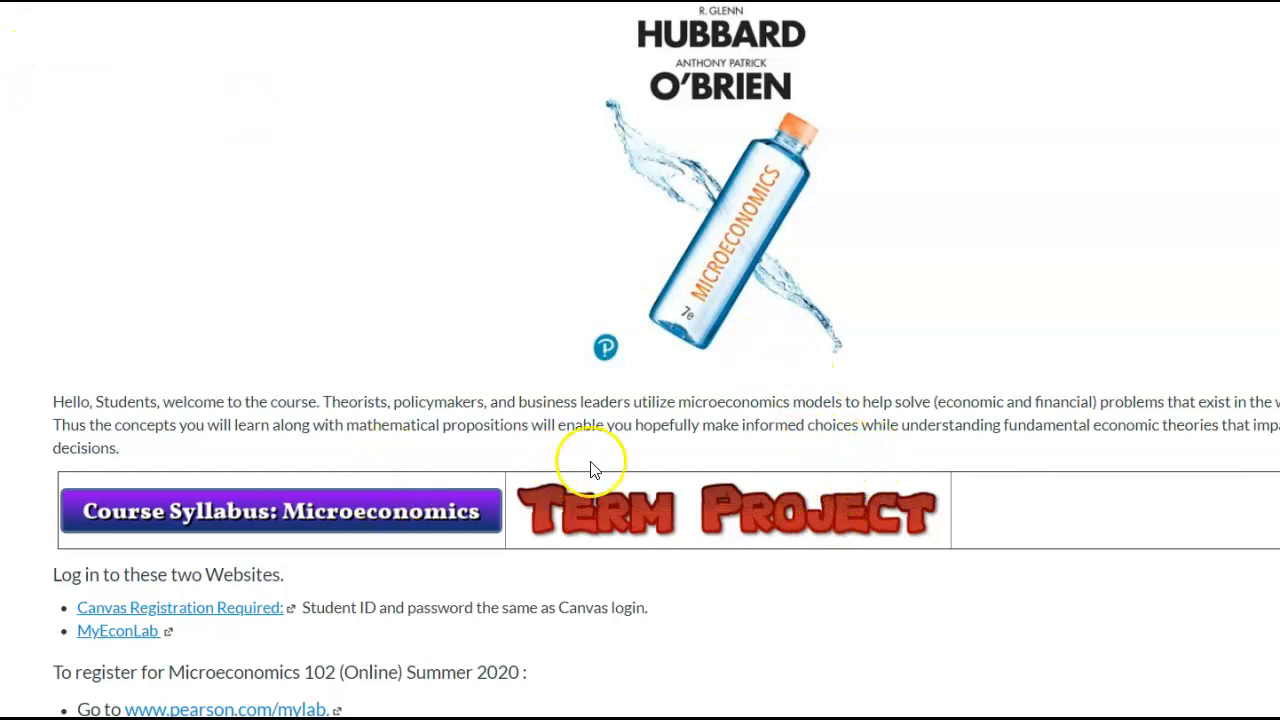
click(94, 497)
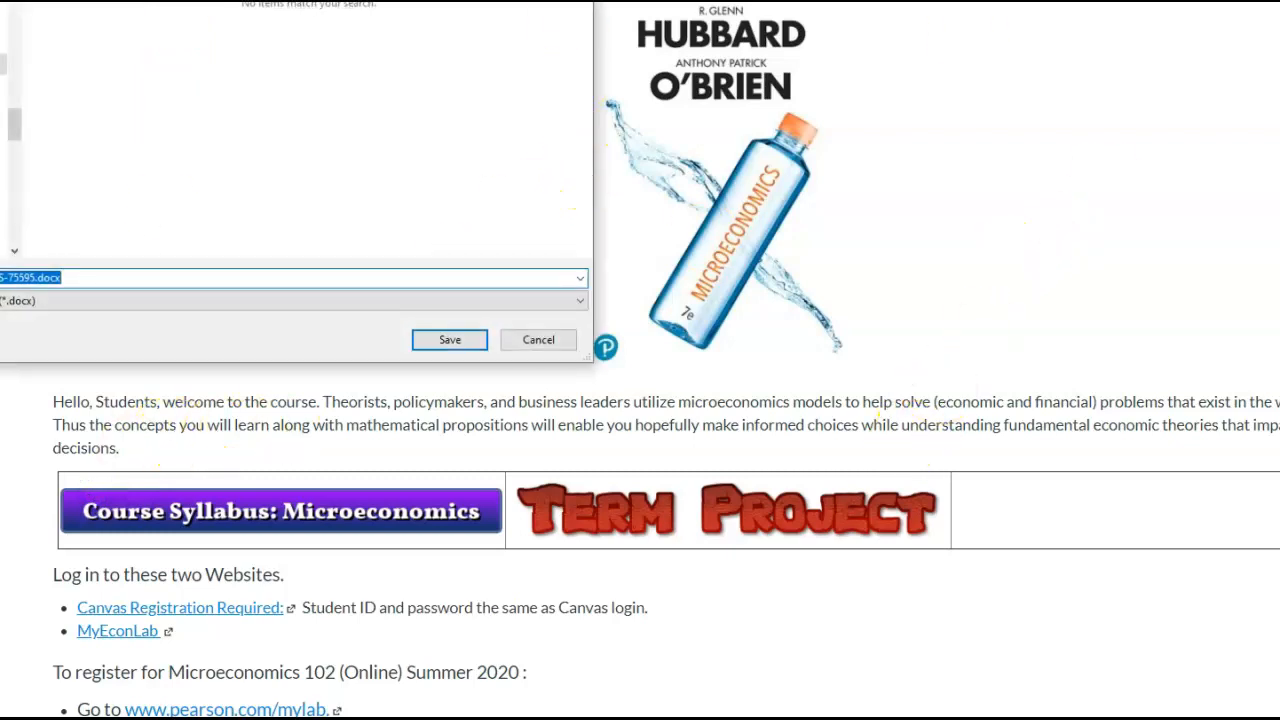
key(Escape)
scroll(1143, 242, up, 3)
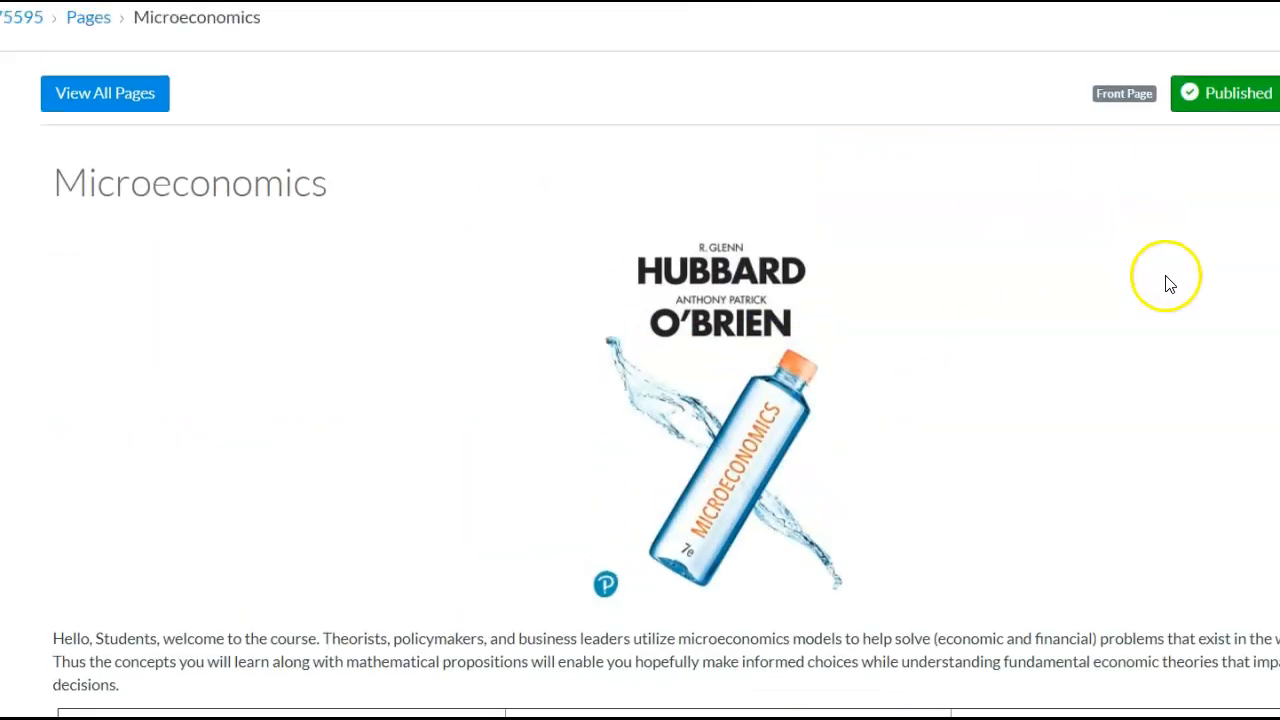
scroll(1168, 283, down, 2)
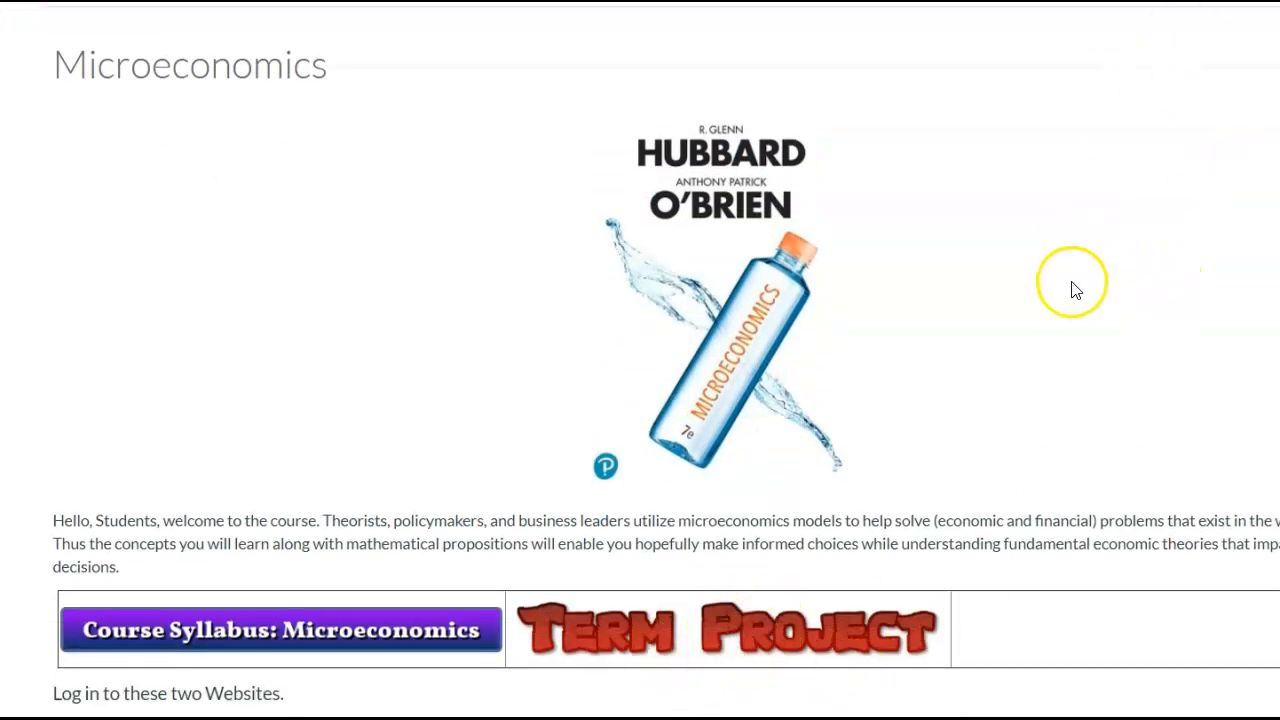
Edit the page to link the Term Project image to the Summer 2020 Term Project document in course files, and save it.
scroll(1075, 290, up, 2)
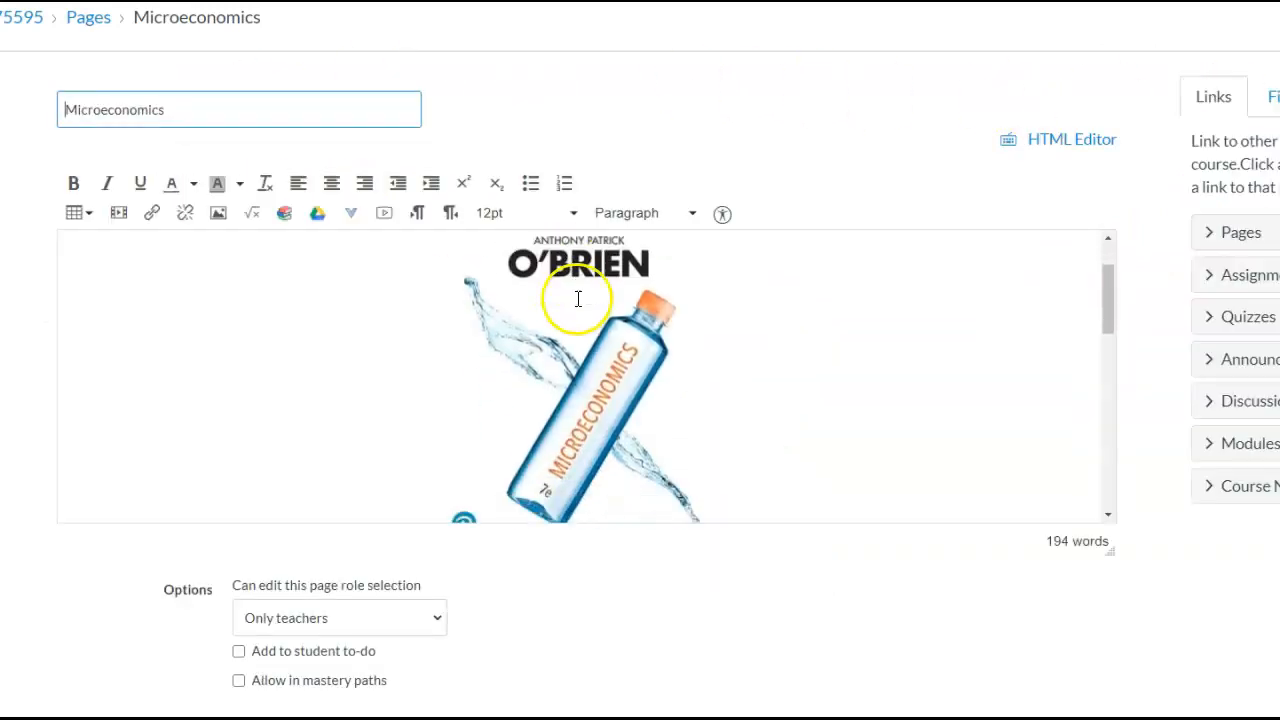
scroll(600, 315, down, 3)
click(543, 402)
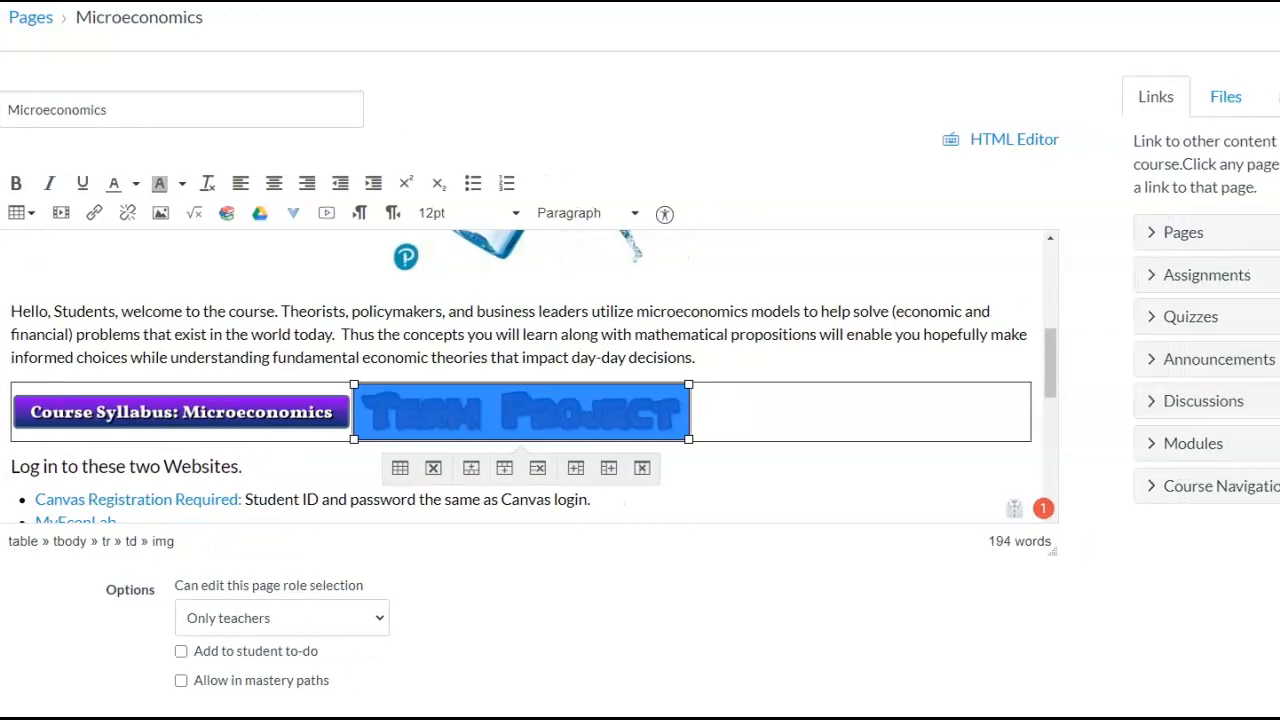
click(1276, 97)
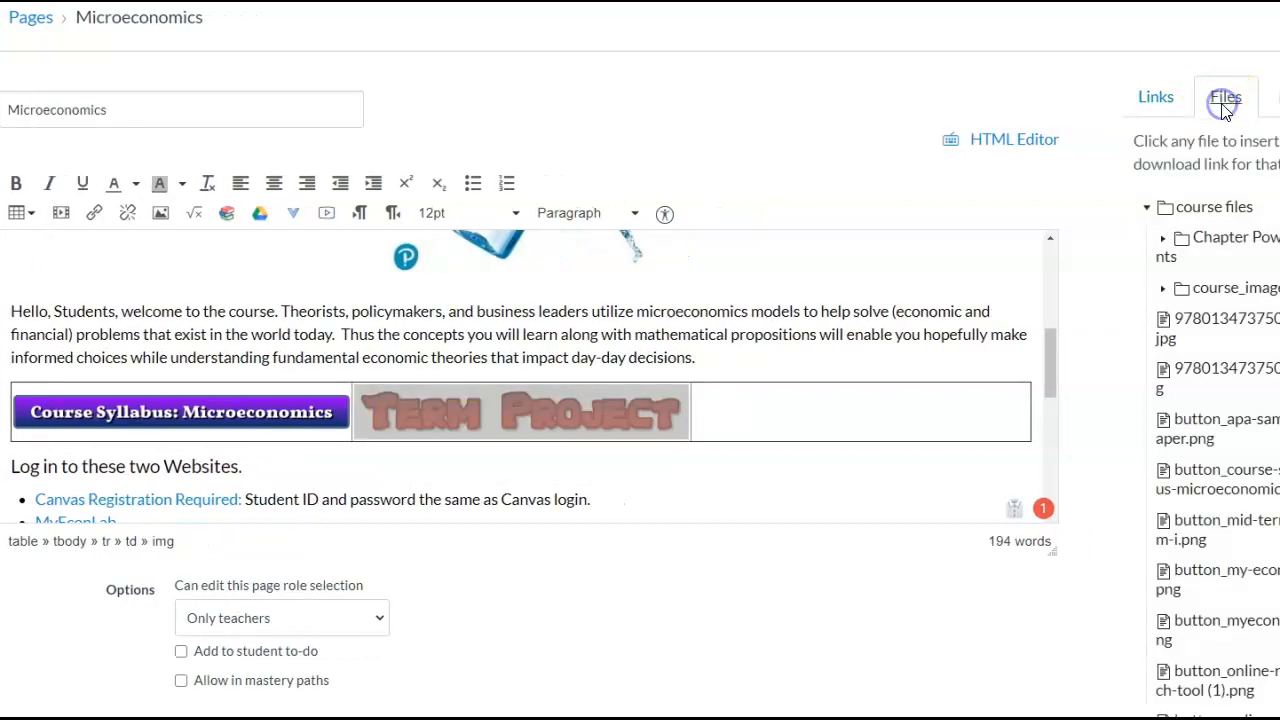
scroll(1215, 450, down, 5)
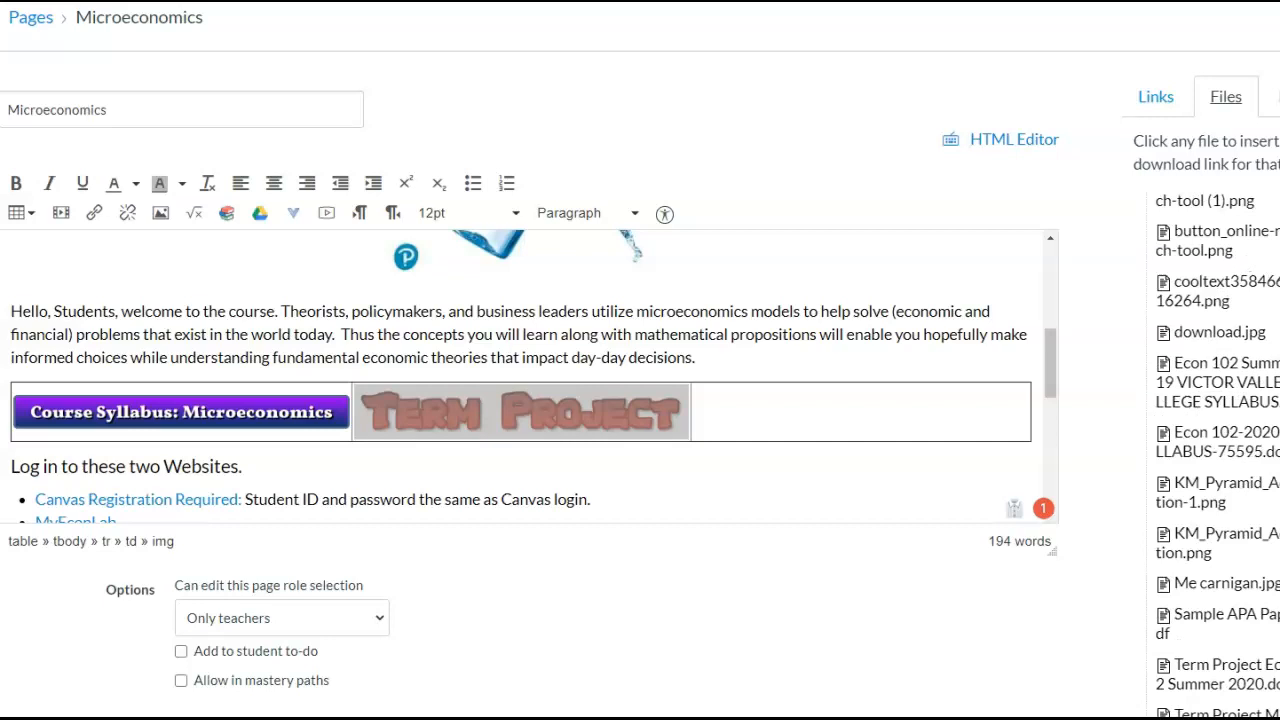
click(1210, 680)
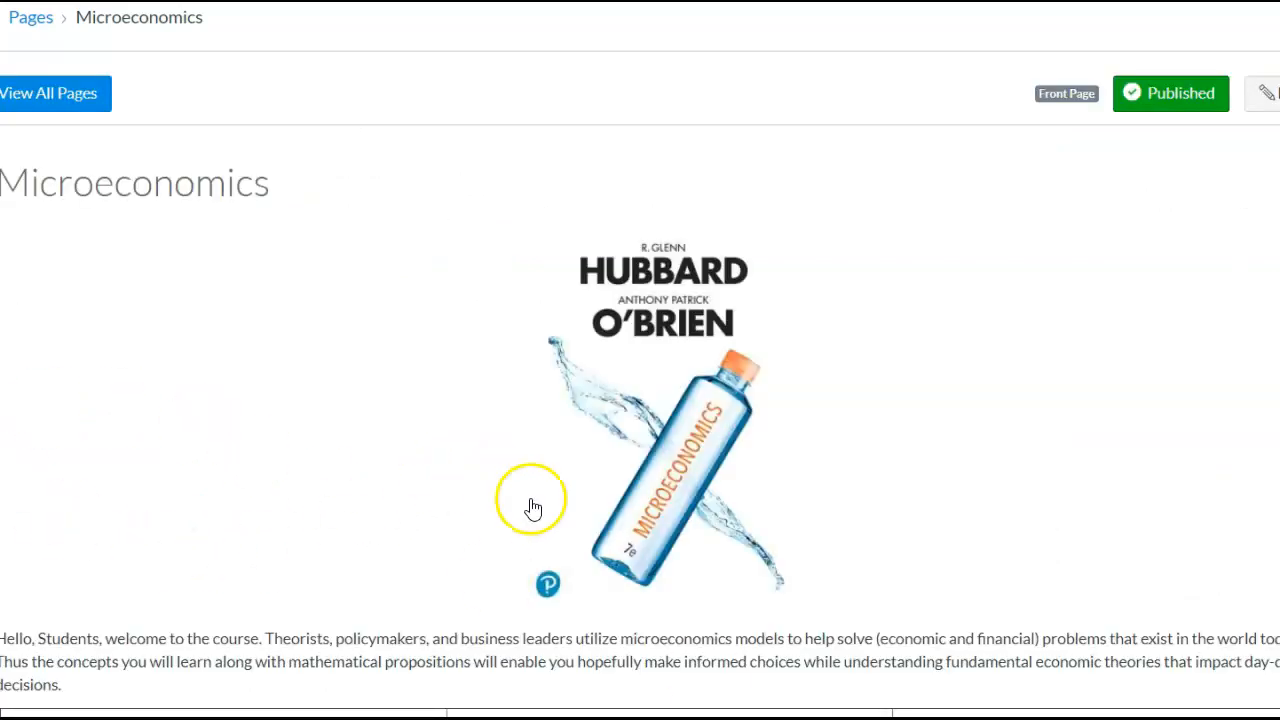
scroll(533, 508, down, 3)
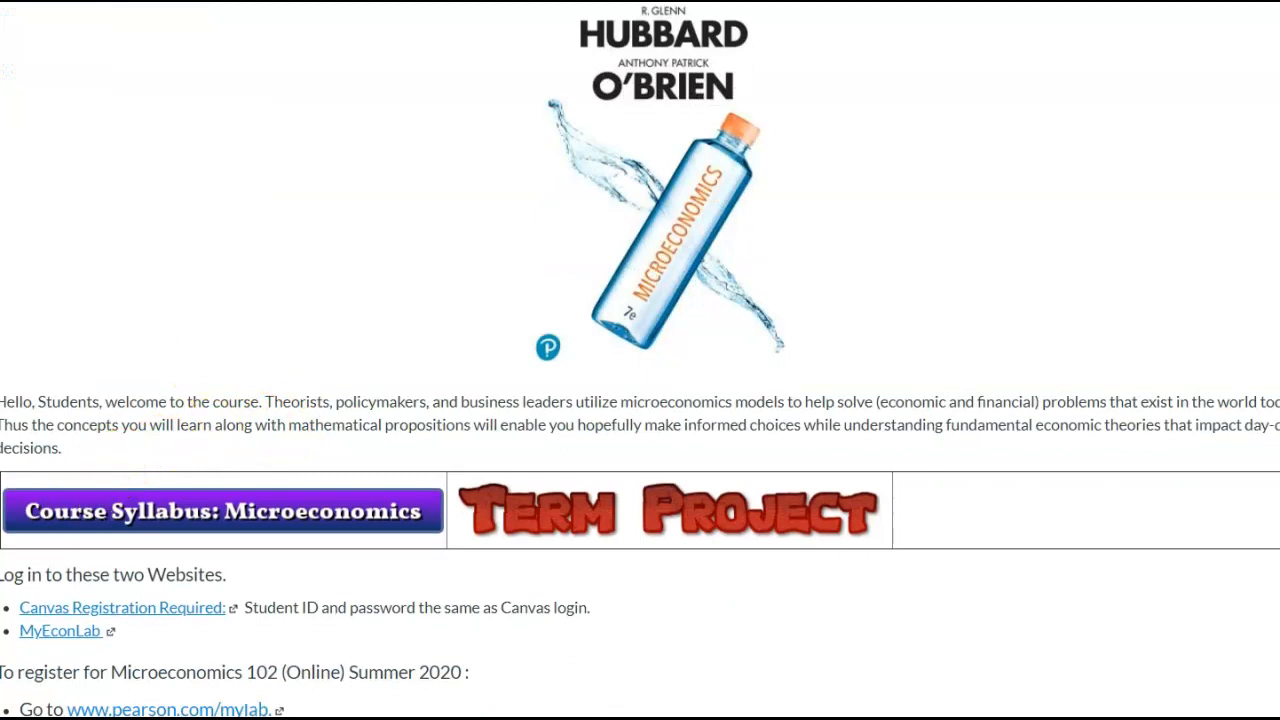
scroll(1009, 330, up, 3)
Reopen the Microeconomics page for editing and stretch the button table slightly wider from its corner.
click(1266, 100)
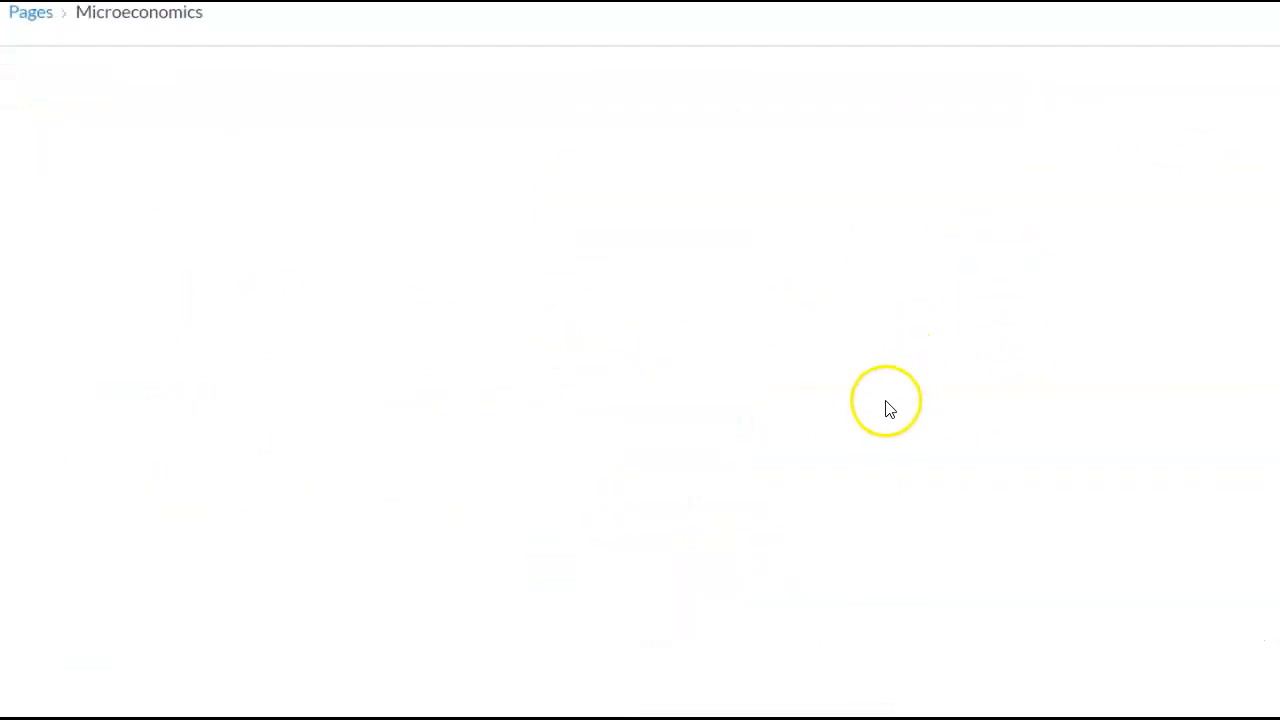
scroll(571, 349, down, 5)
click(80, 312)
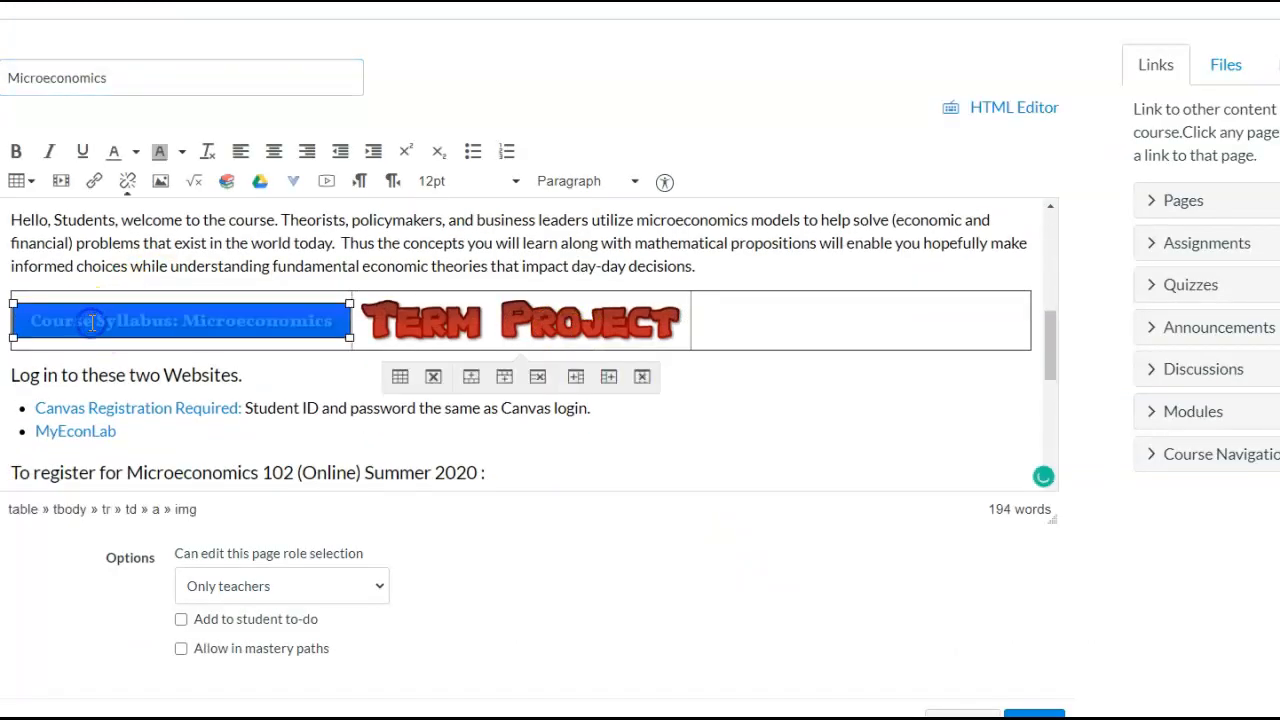
click(282, 308)
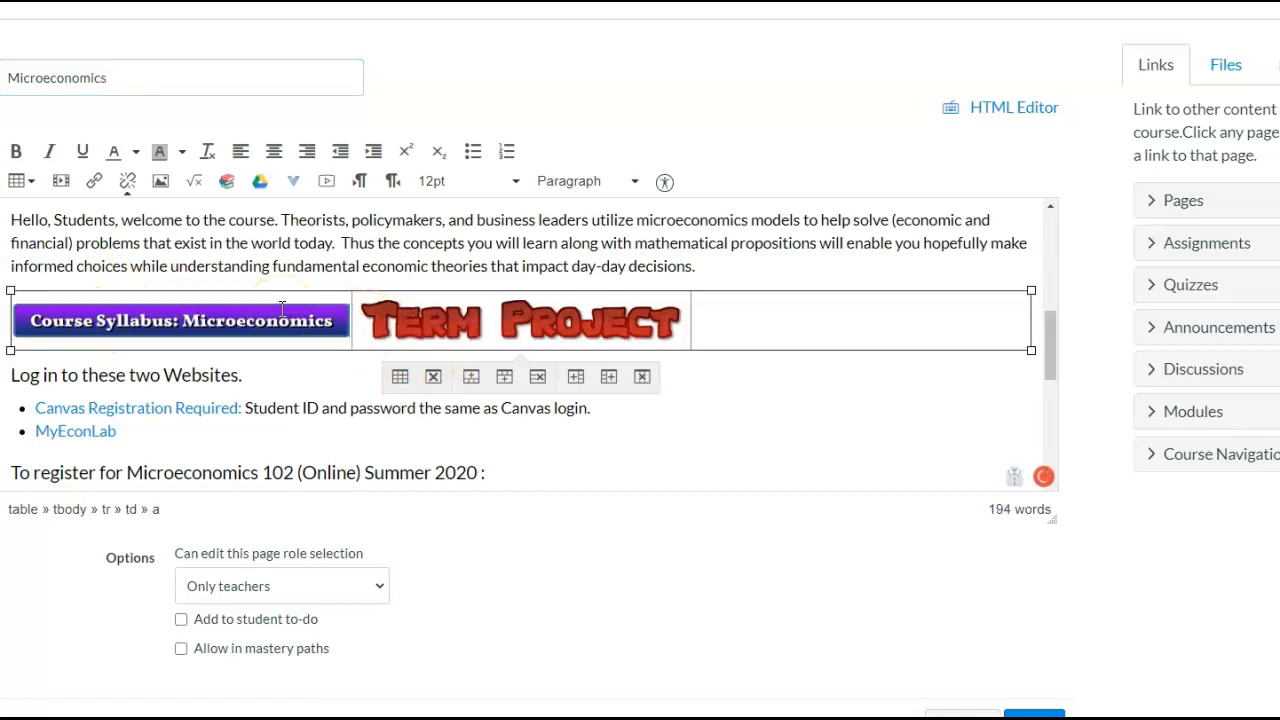
drag(12, 290, 10, 290)
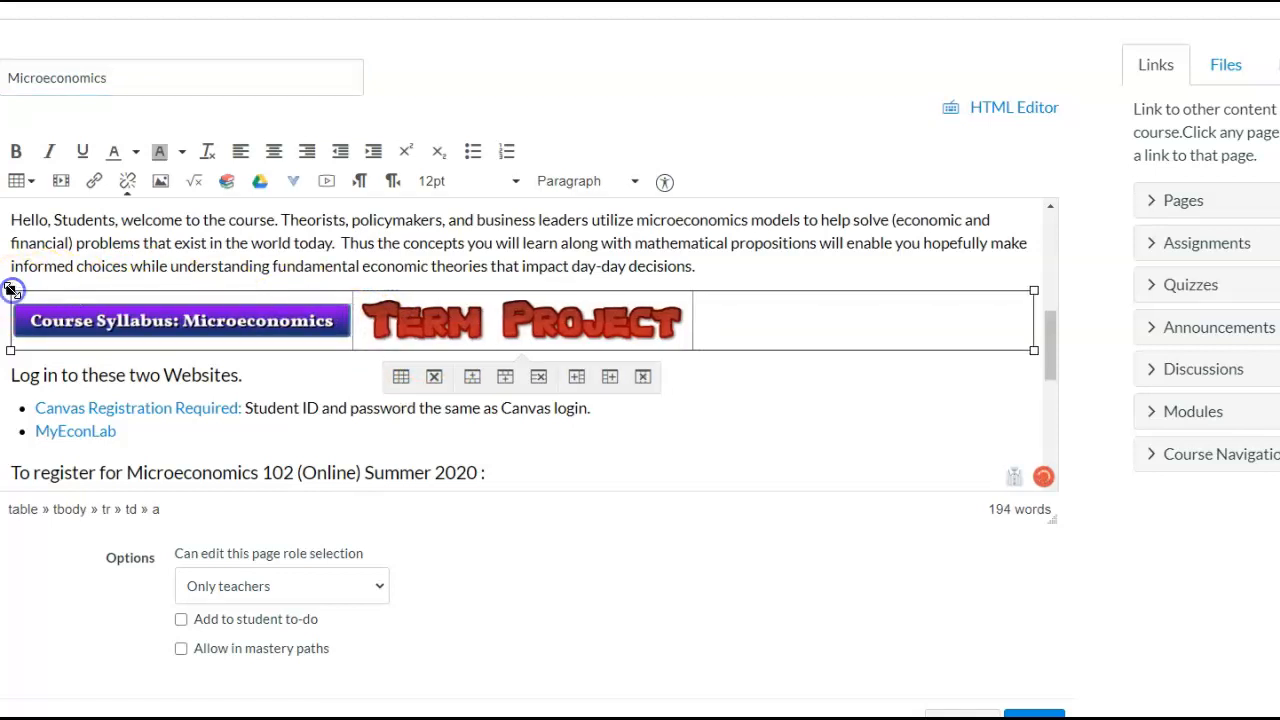
right_click(848, 316)
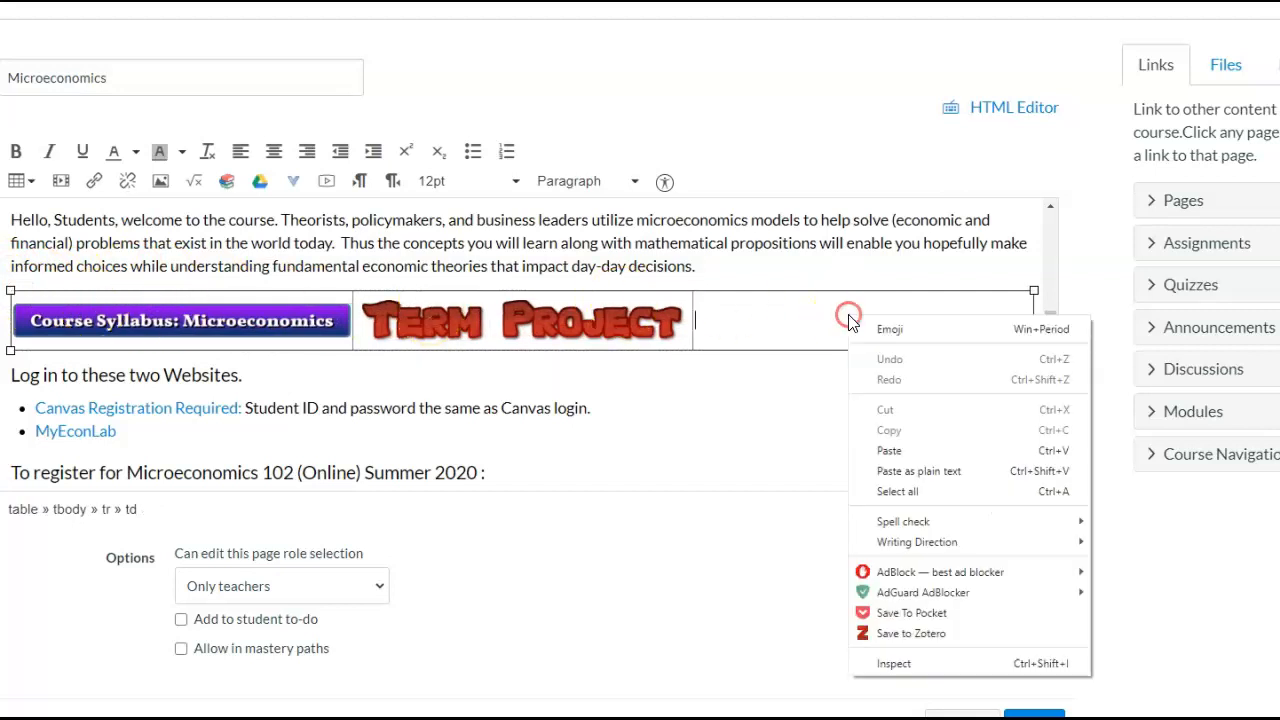
click(183, 291)
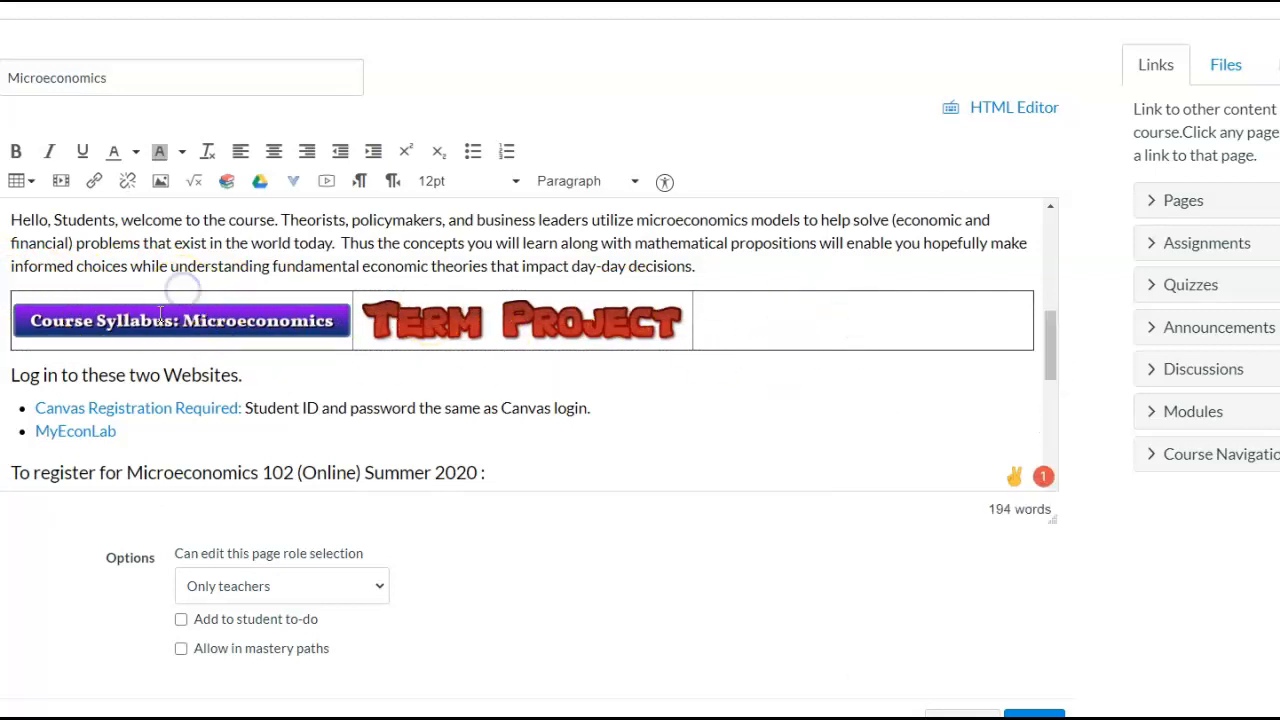
Remove the border from the table holding the Course Syllabus and Term Project buttons by clearing its border value.
click(160, 316)
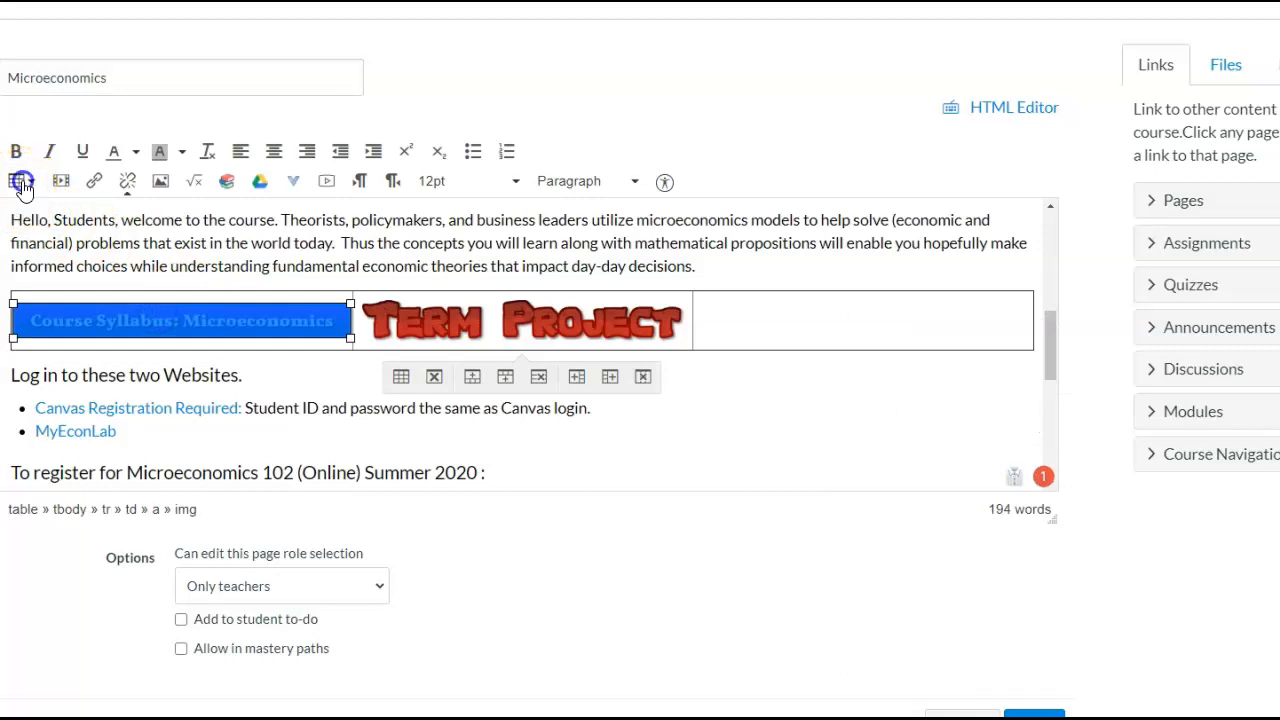
click(21, 181)
click(45, 228)
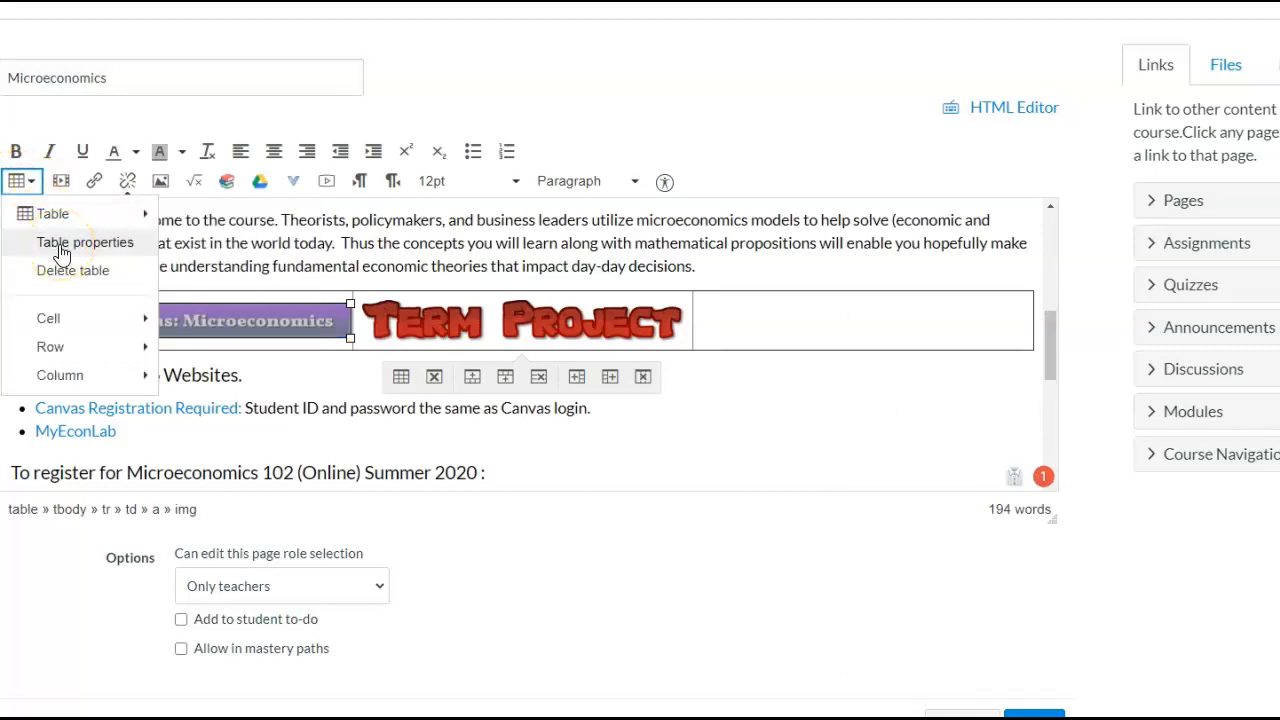
click(62, 252)
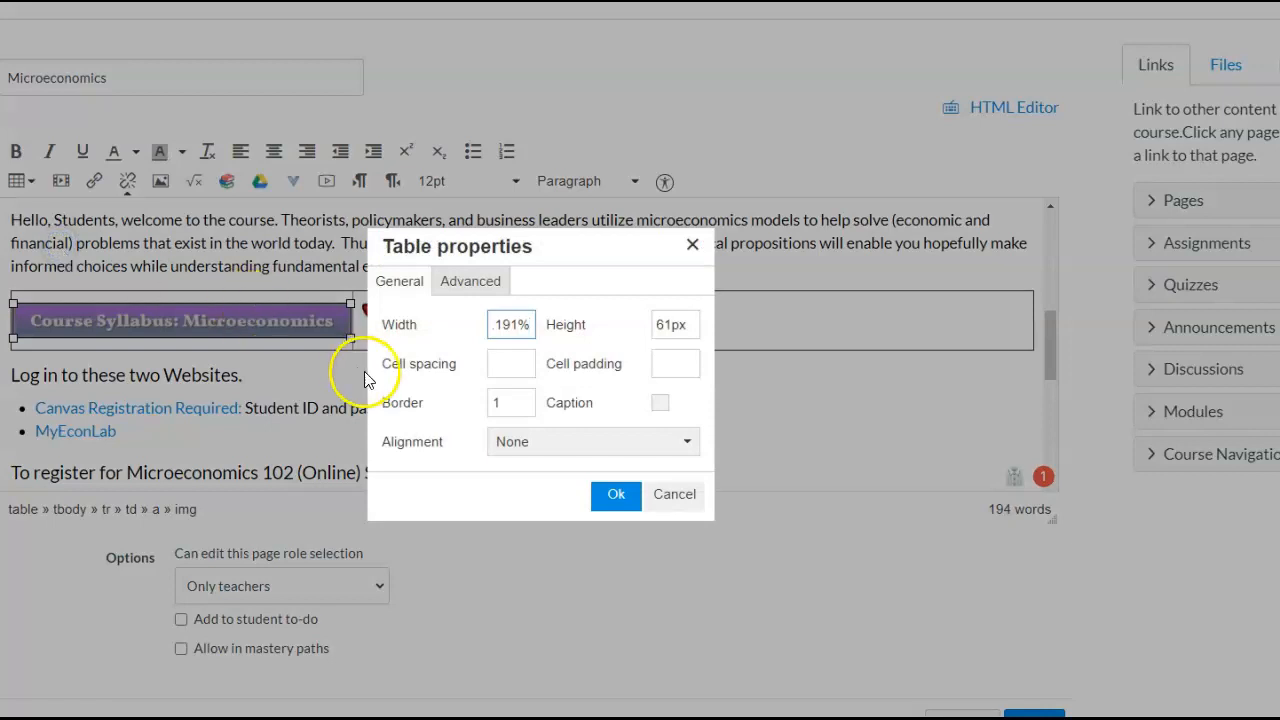
click(510, 403)
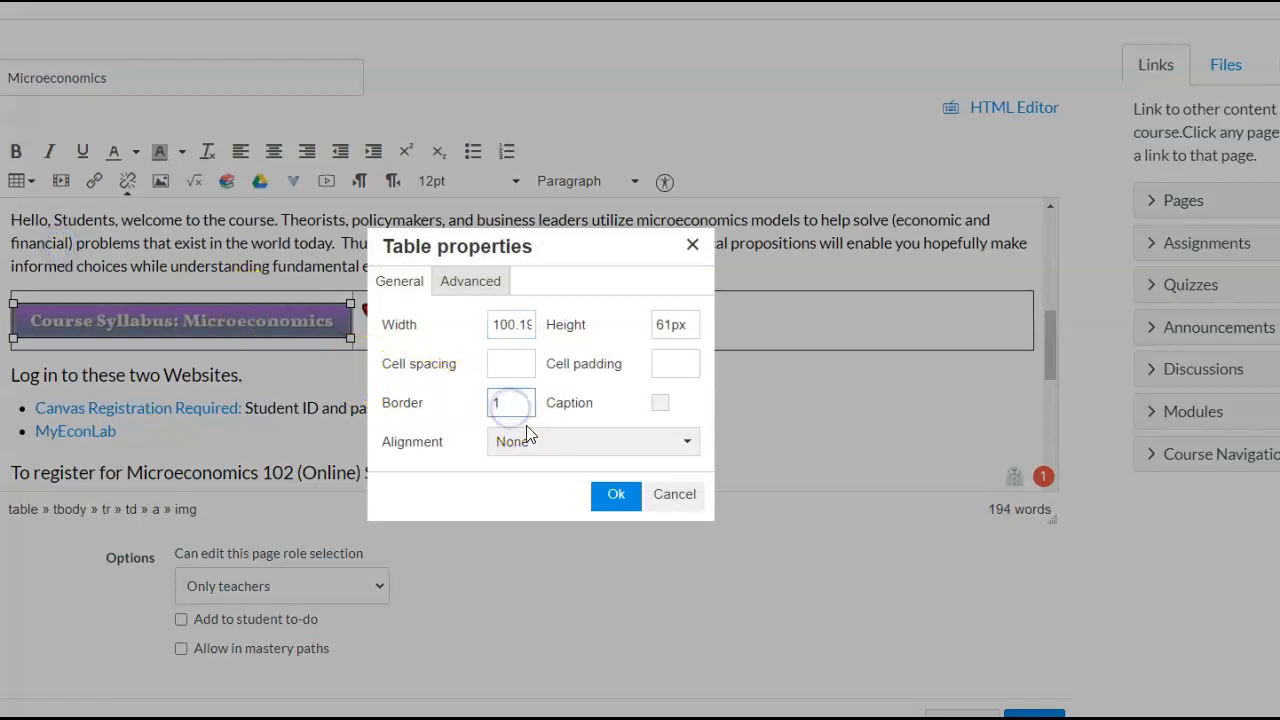
click(614, 495)
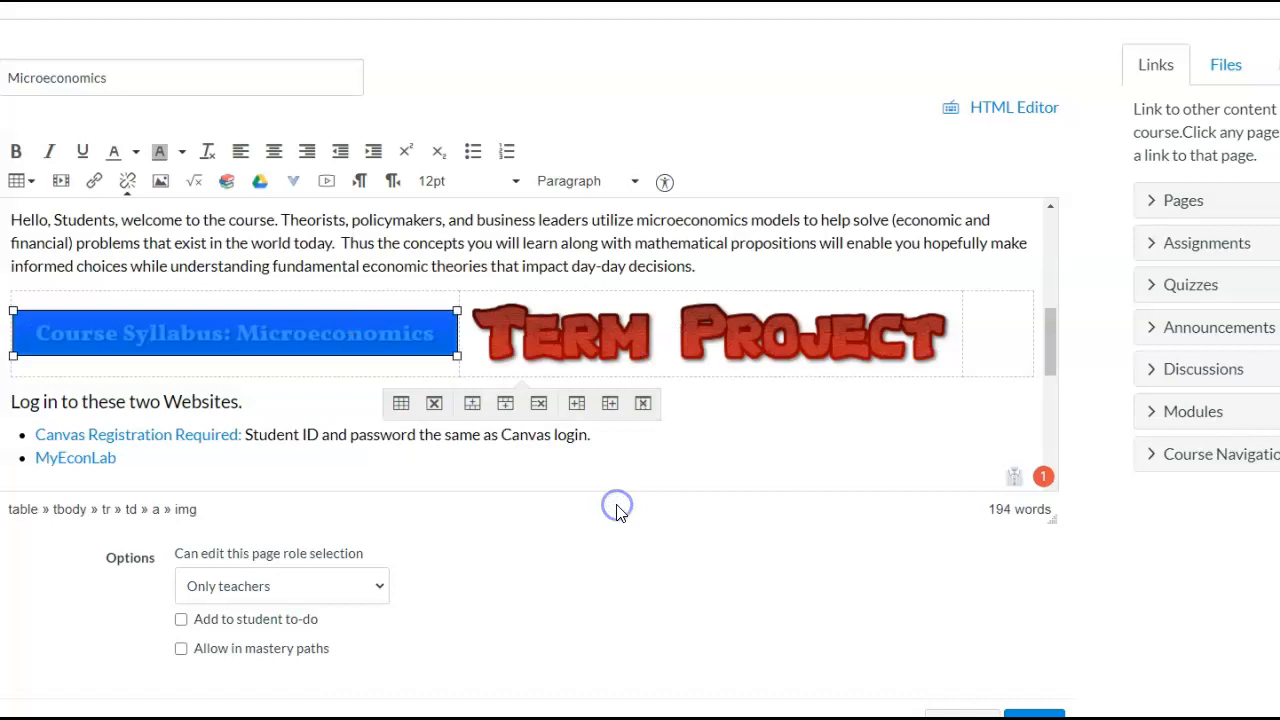
click(740, 428)
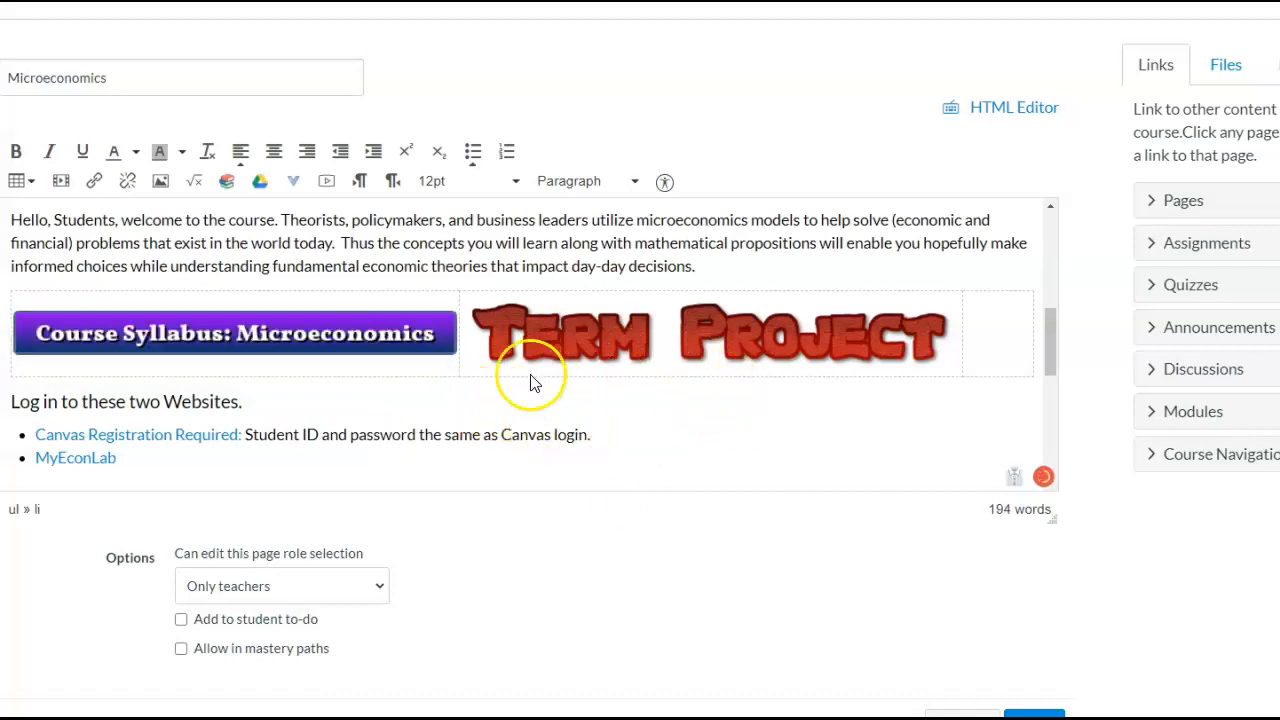
Set the button table's height to 51 px in its table properties, reviewing the width and advanced style settings before applying.
click(32, 302)
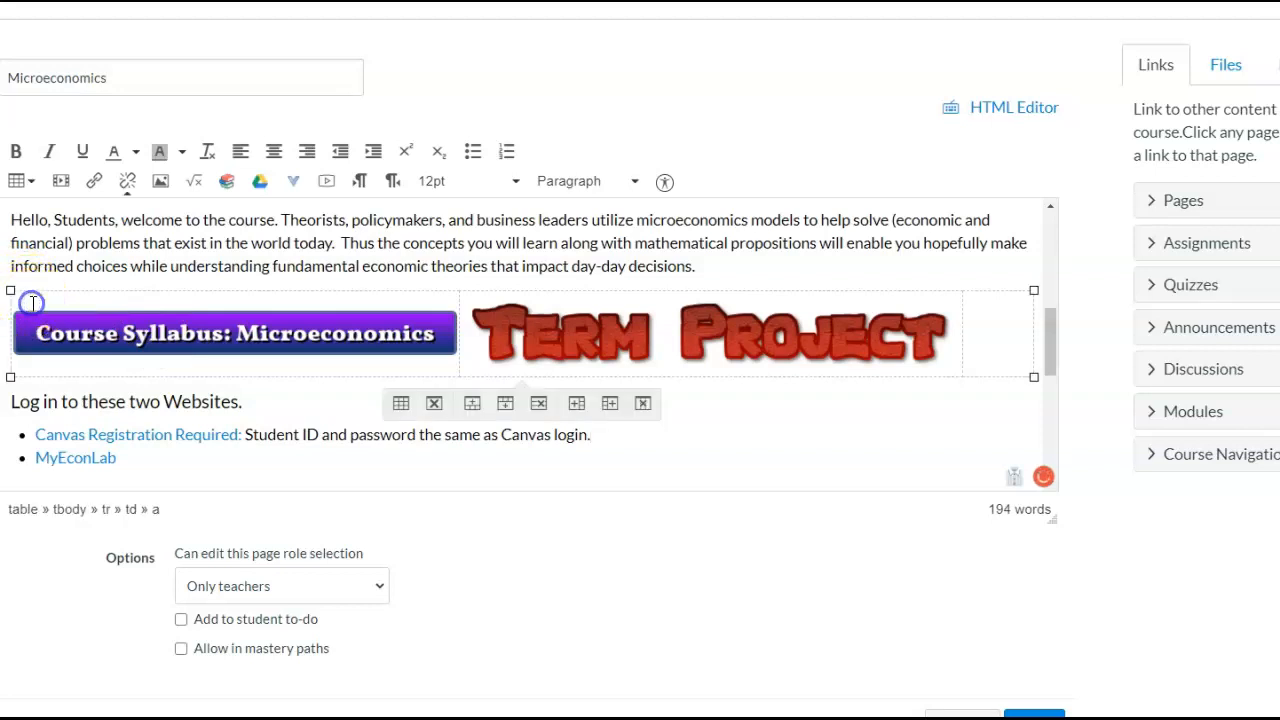
click(36, 302)
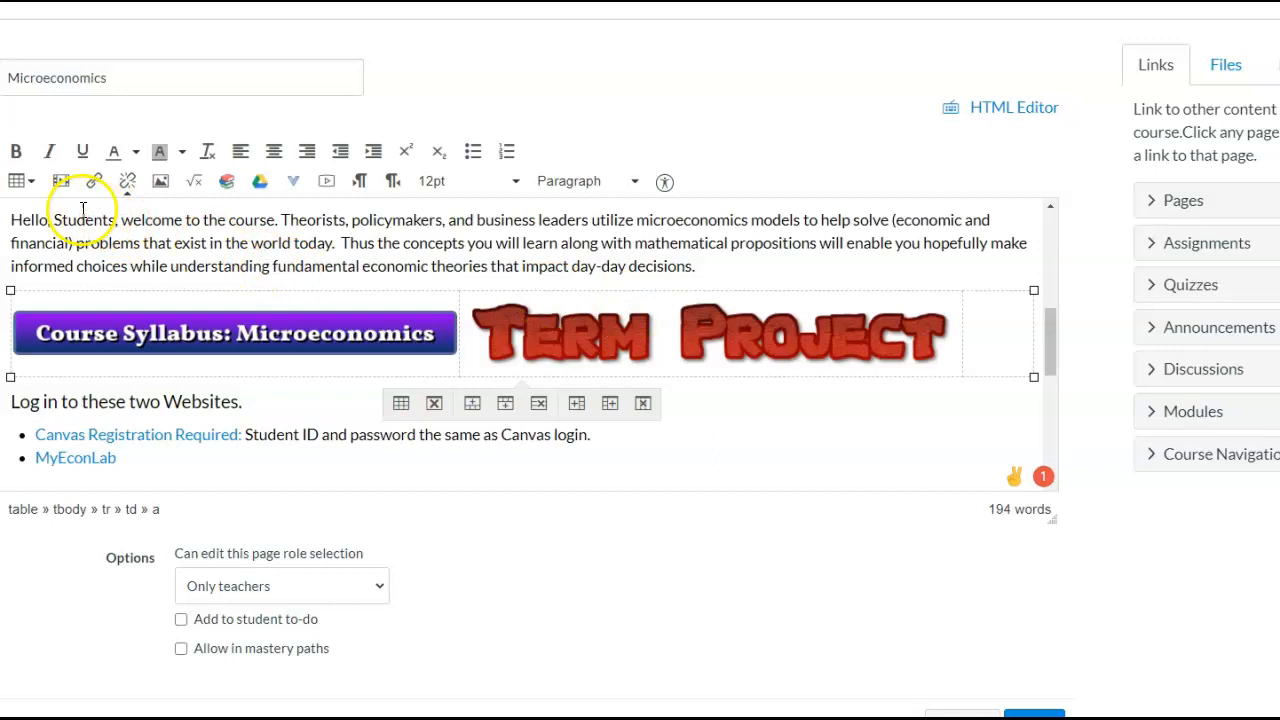
click(30, 186)
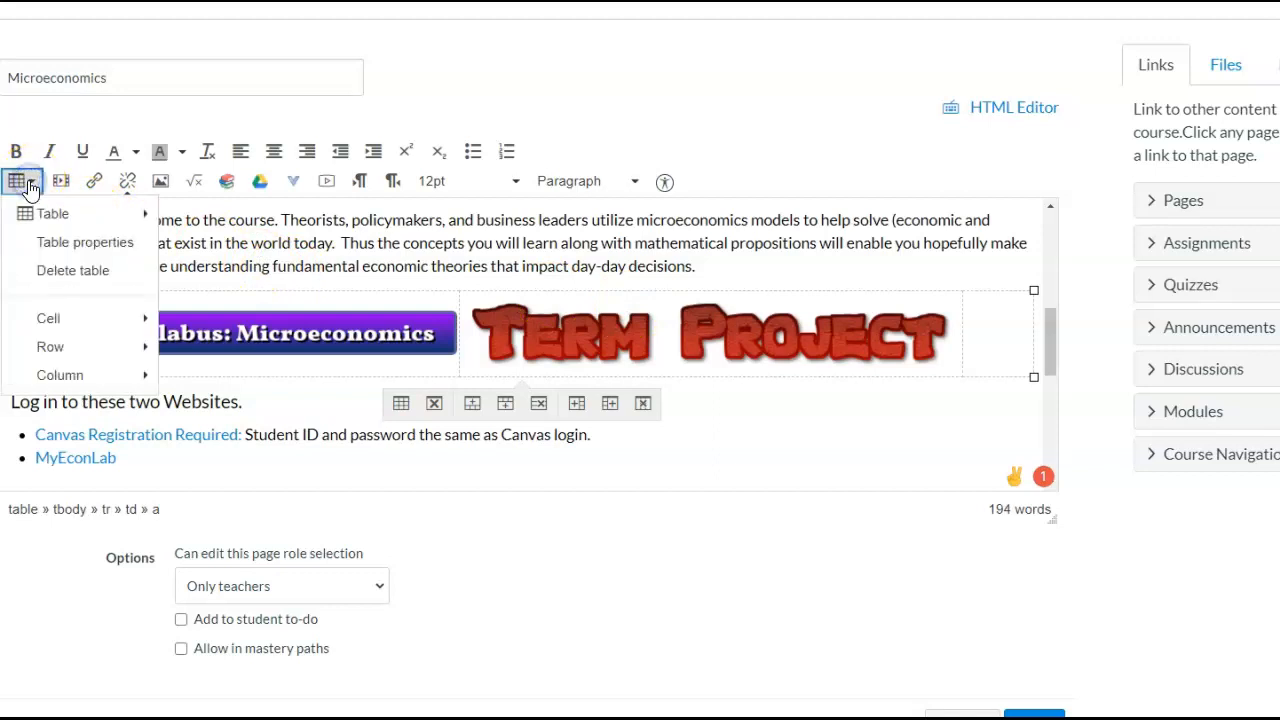
click(60, 243)
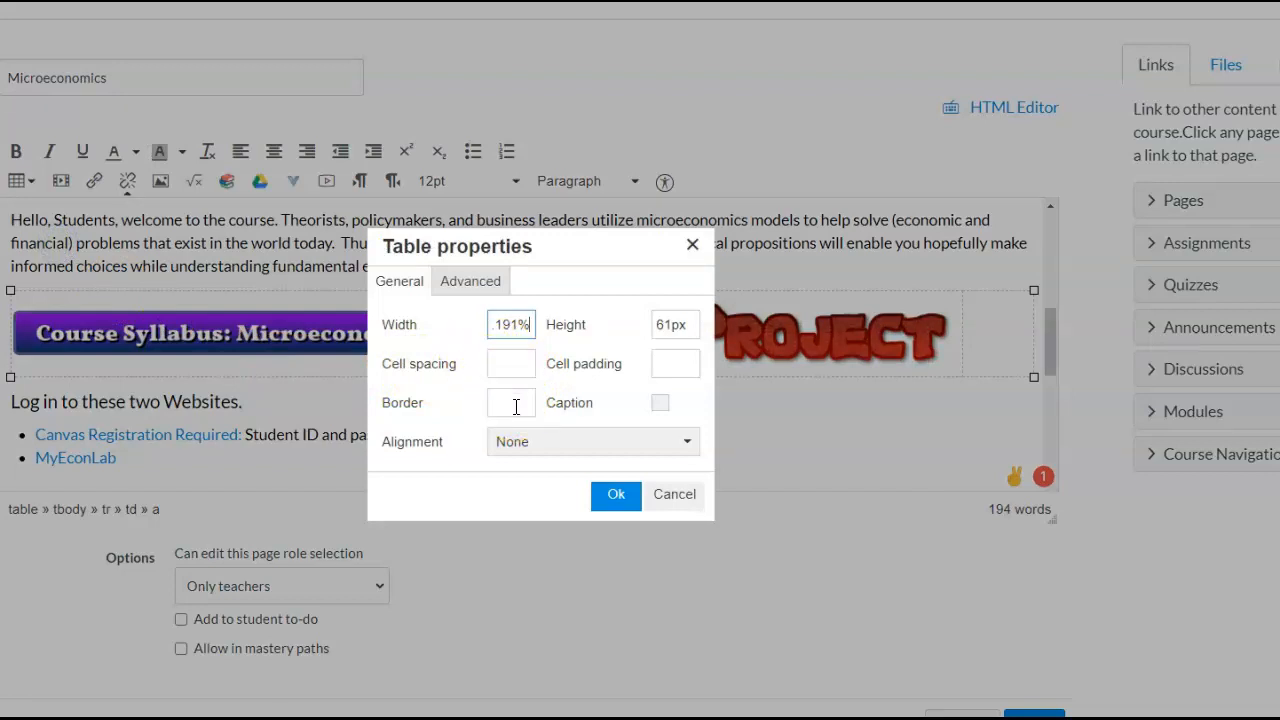
click(510, 326)
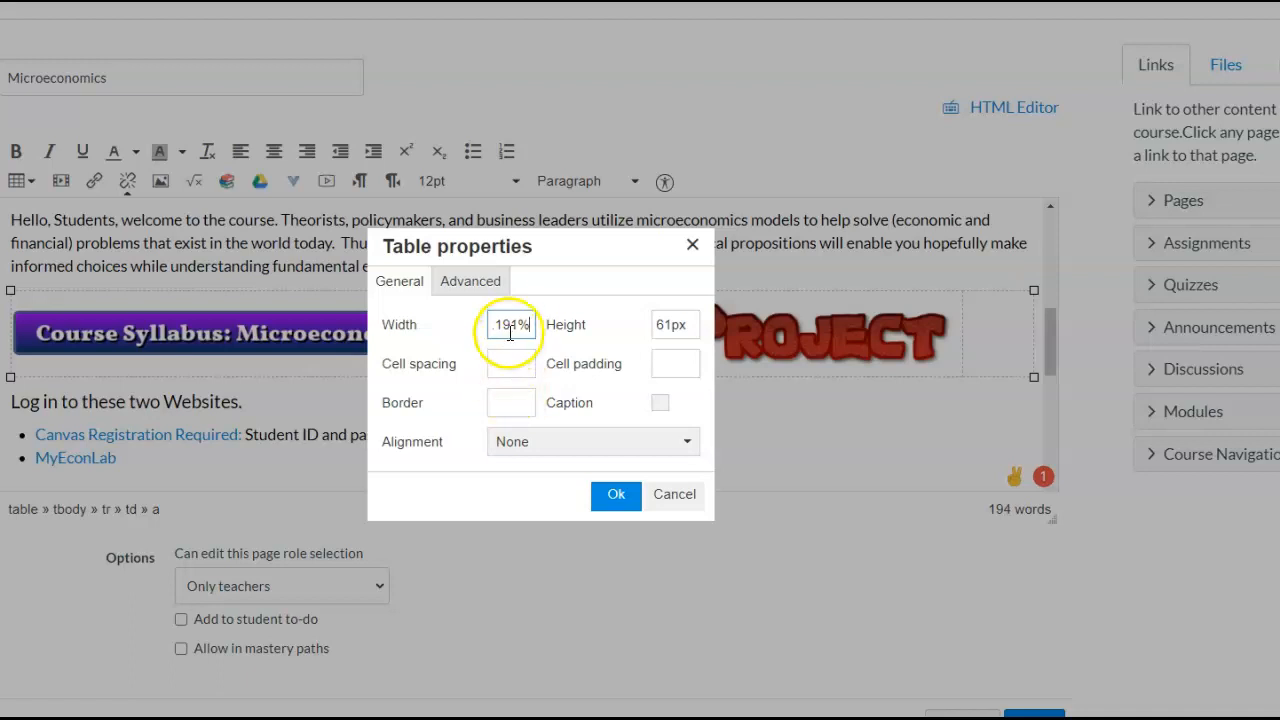
click(516, 323)
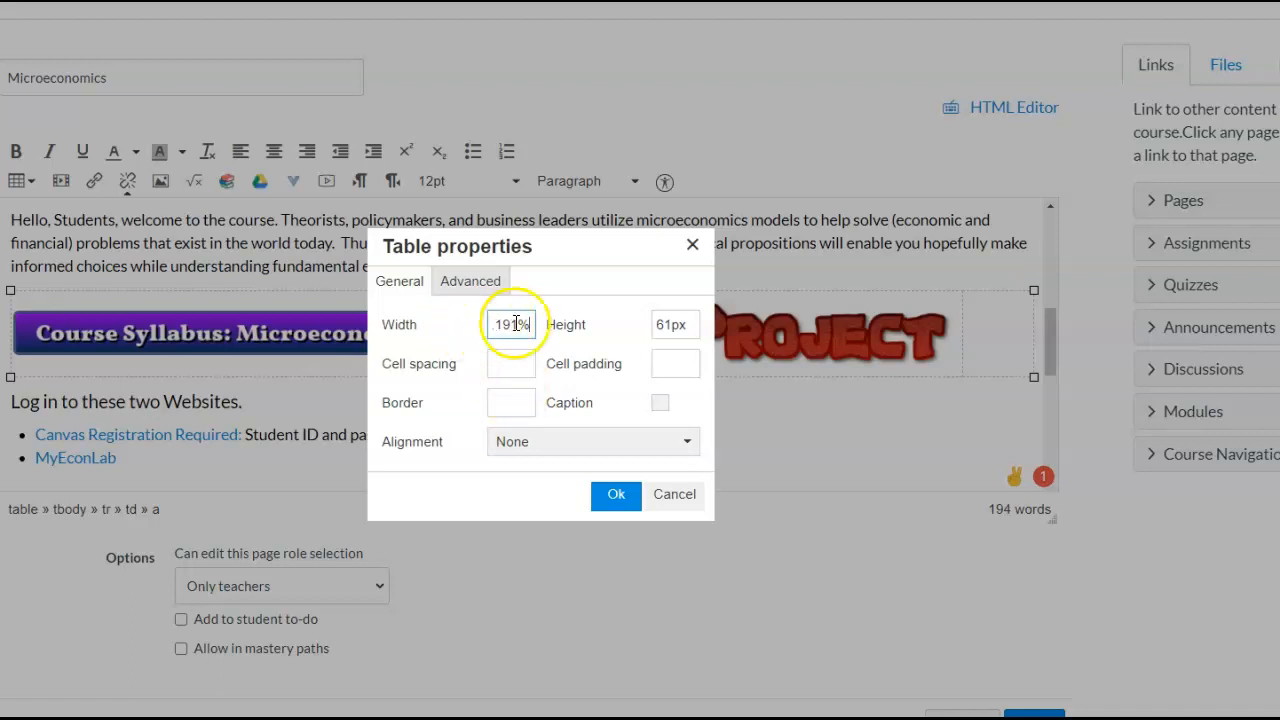
click(672, 326)
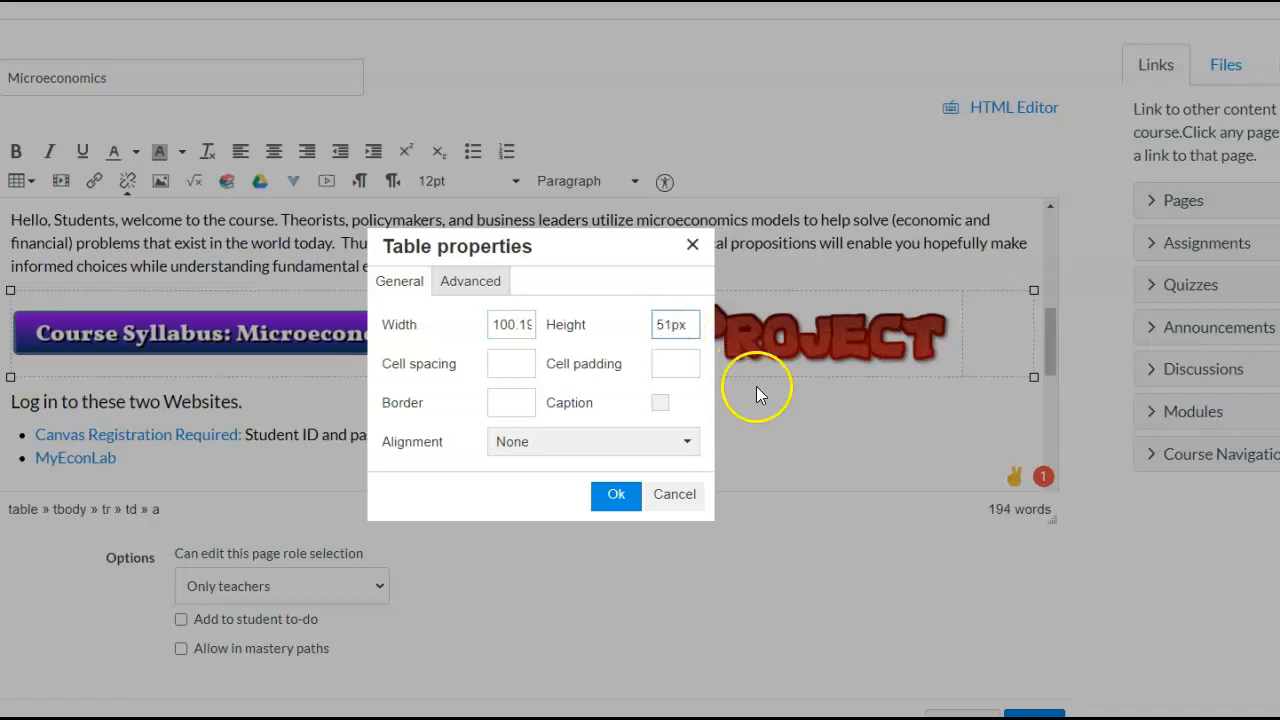
click(518, 330)
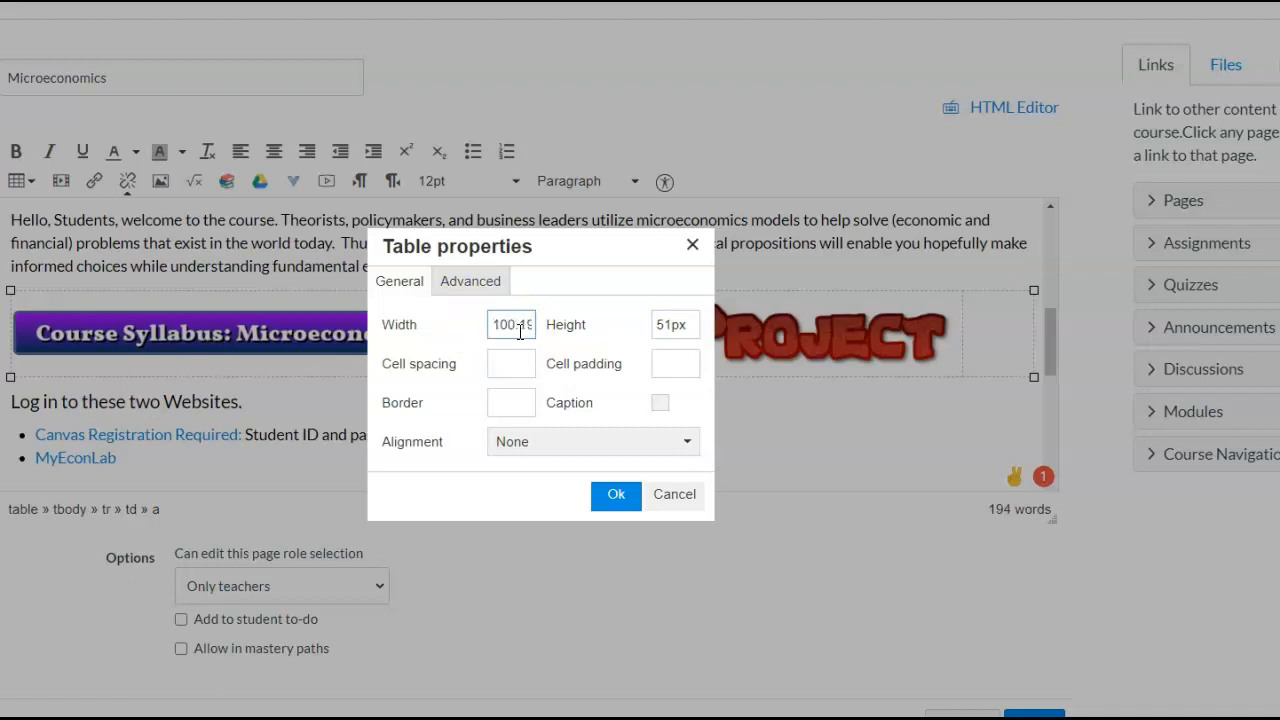
click(480, 284)
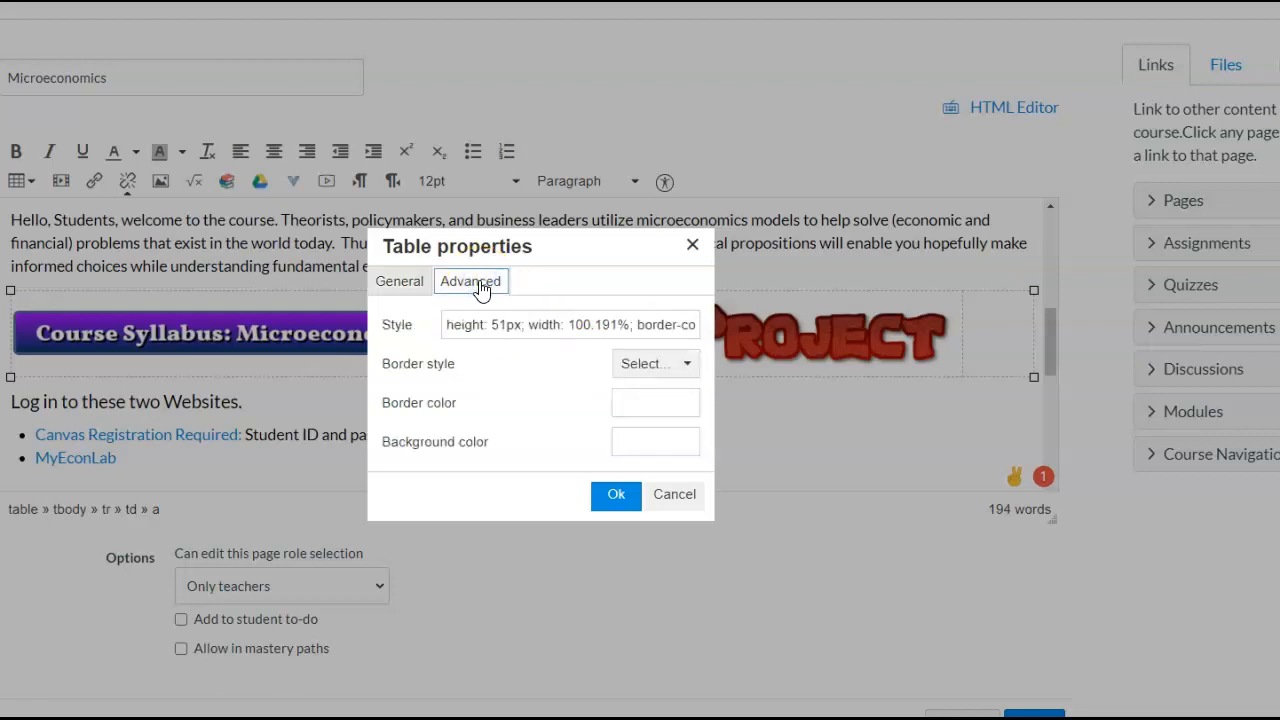
click(616, 496)
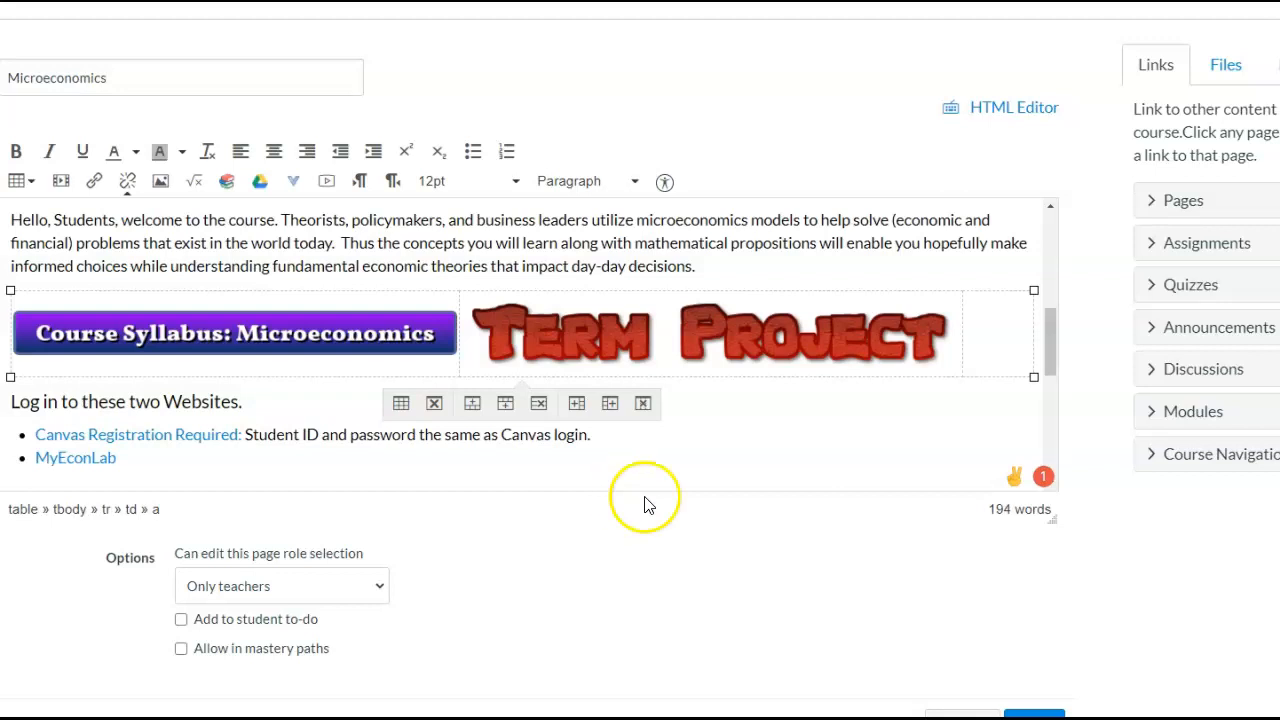
Save the Microeconomics page and view the two buttons on the saved page.
scroll(772, 556, down, 1)
scroll(778, 540, up, 1)
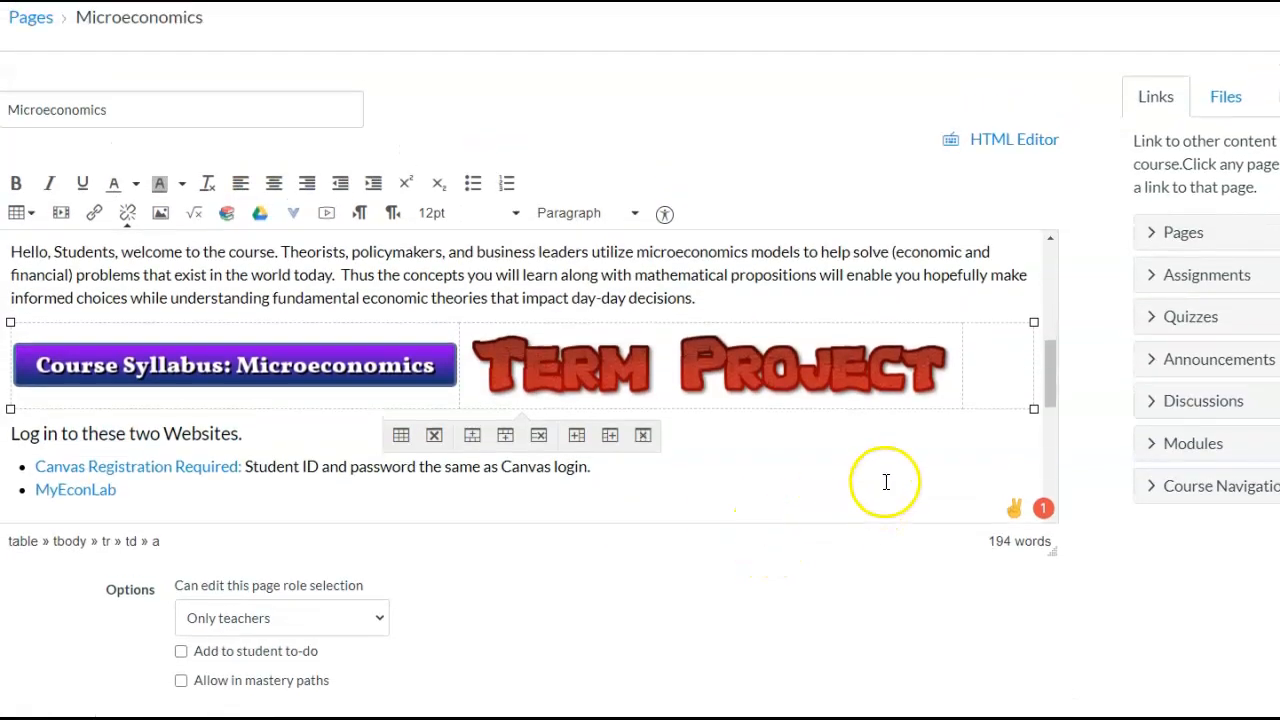
scroll(1066, 540, down, 1)
click(1040, 710)
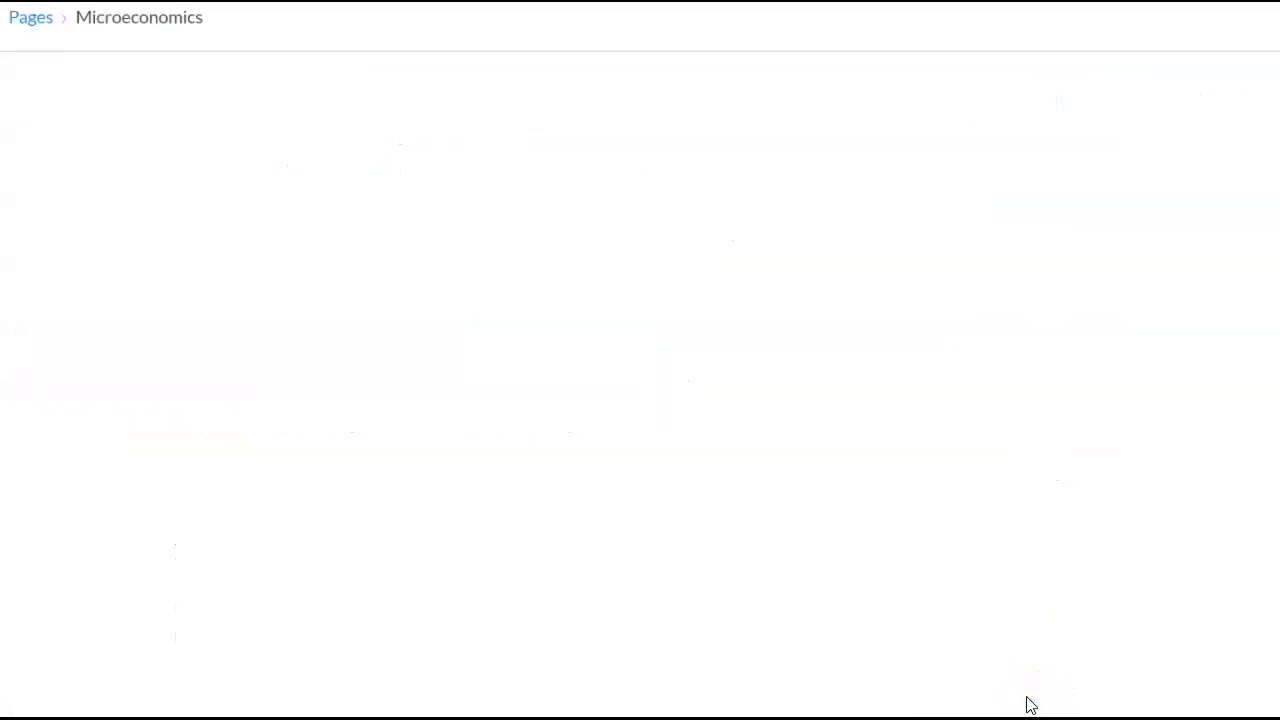
scroll(960, 385, down, 3)
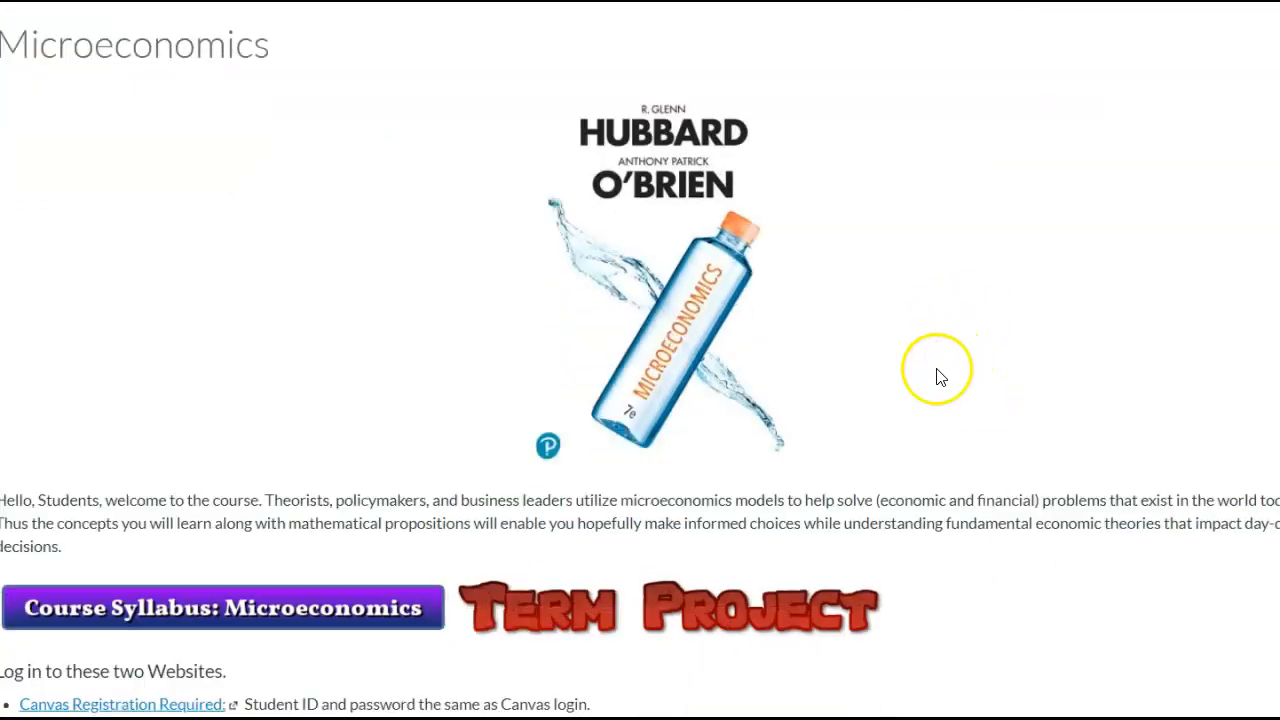